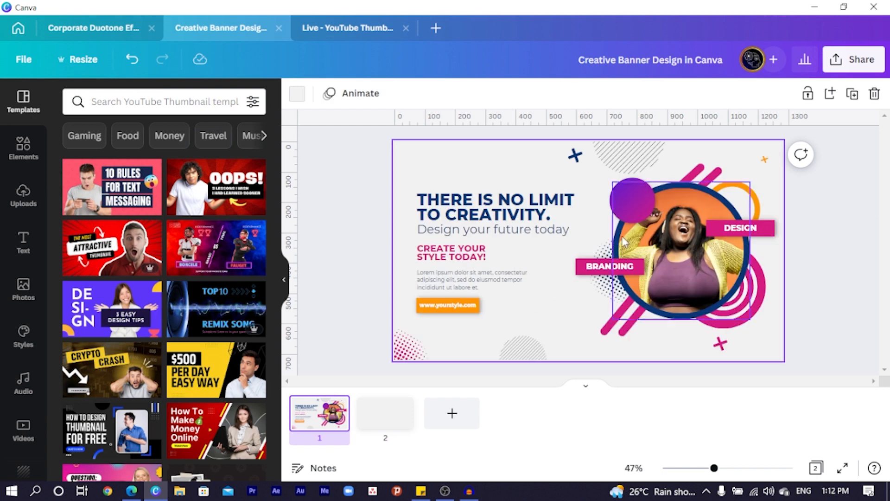
Step: On the blank second page, add a circle, enlarge it and place it in the right half, vertically centred
left_click(385, 424)
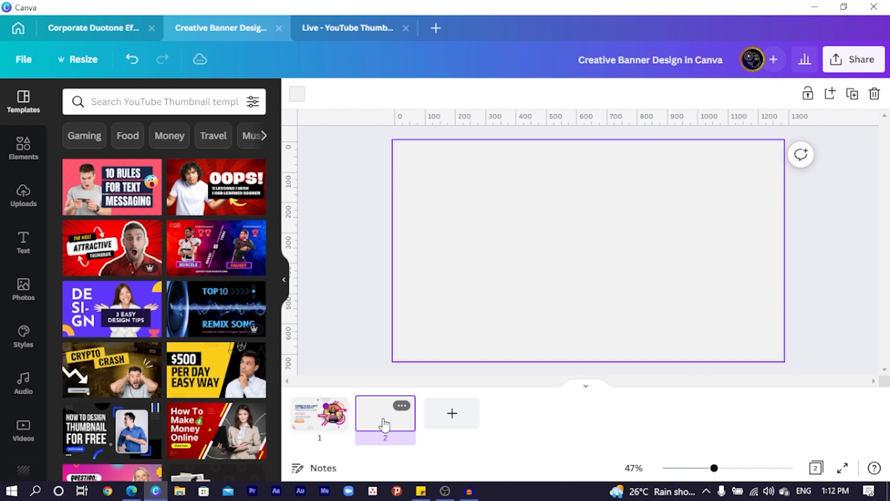
left_click(538, 278)
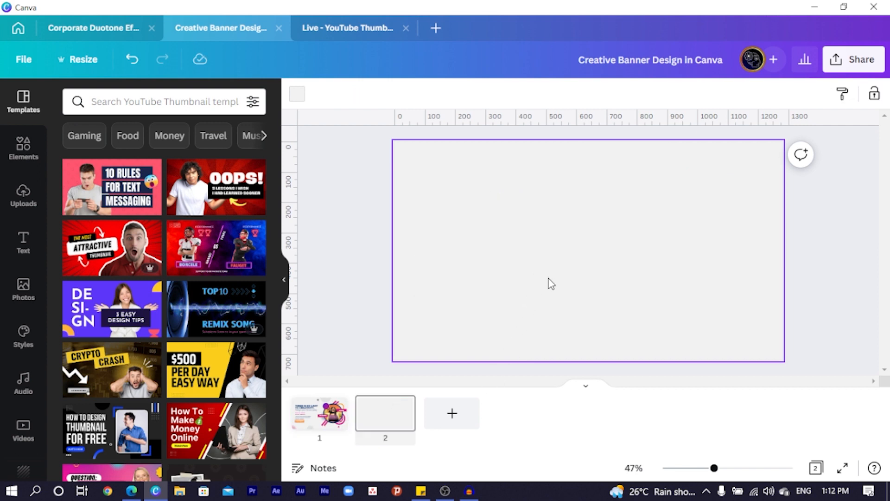
key("c")
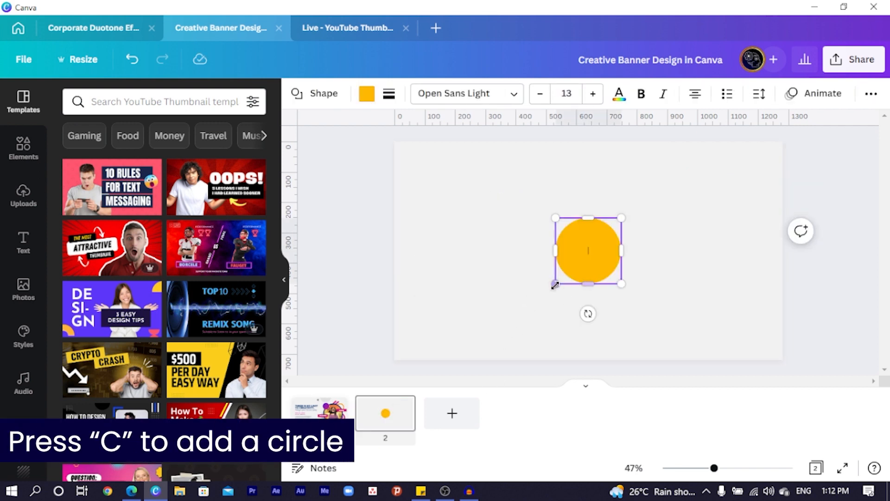
left_click_drag(554, 284, 526, 305)
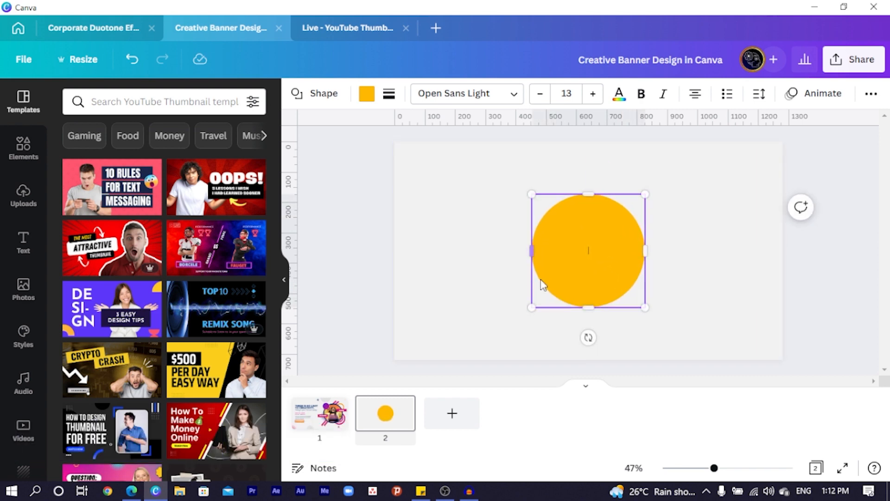
left_click_drag(562, 268, 664, 265)
left_click(567, 269)
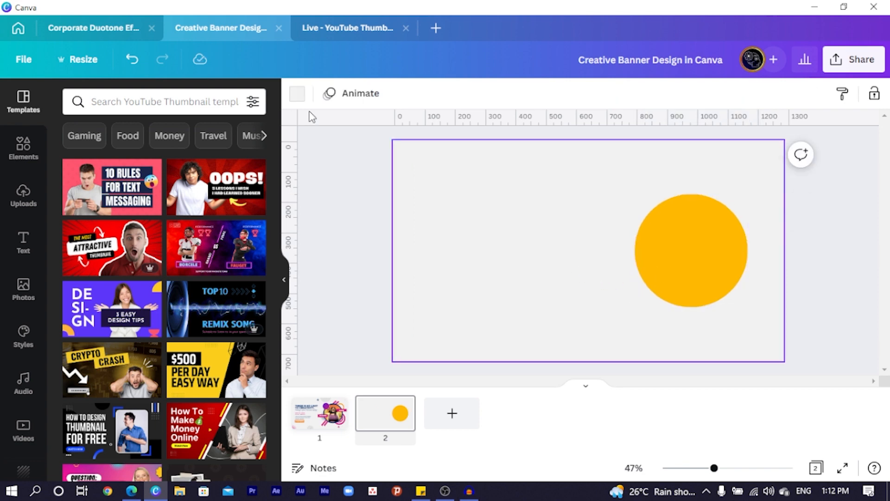
Step: Recolour the yellow circle dark blue #0A3574, enlarge it slightly and re-centre it vertically near the page's right edge
left_click(668, 250)
left_click(367, 95)
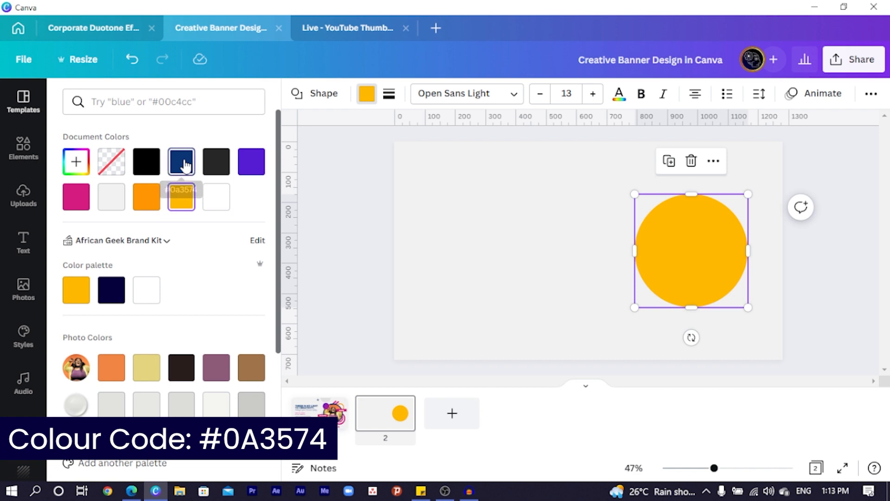
left_click(185, 165)
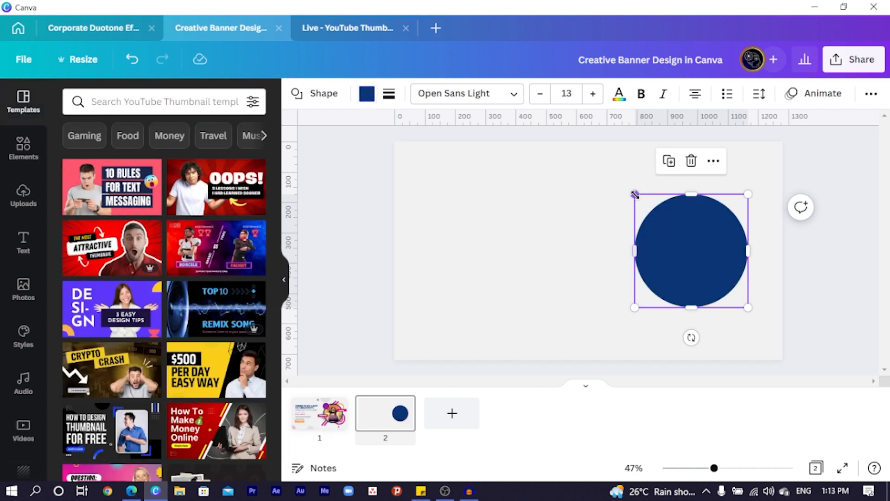
left_click_drag(635, 194, 617, 178)
mouse_move(648, 249)
left_mouse_down()
mouse_move(662, 248)
mouse_move(660, 258)
left_mouse_up()
left_click(531, 271)
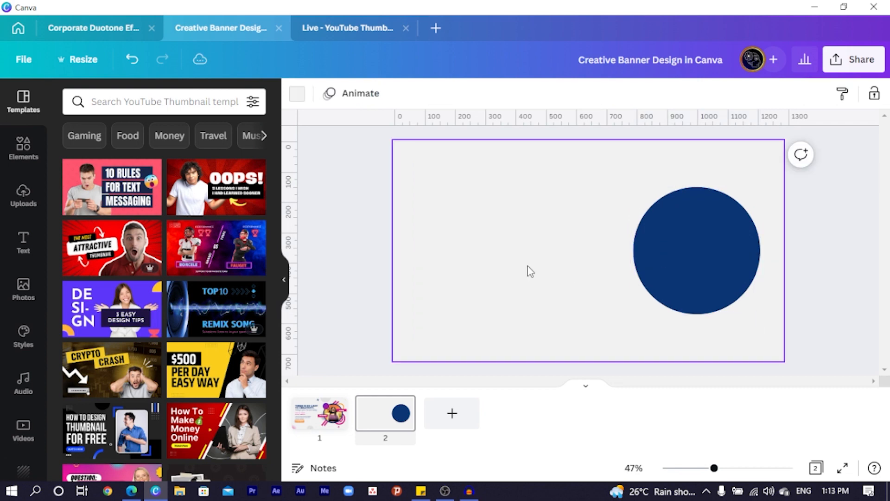
Step: Insert a circular photo frame centred on the blue circle and enlarge it slightly so a blue ring remains around it
left_click(14, 157)
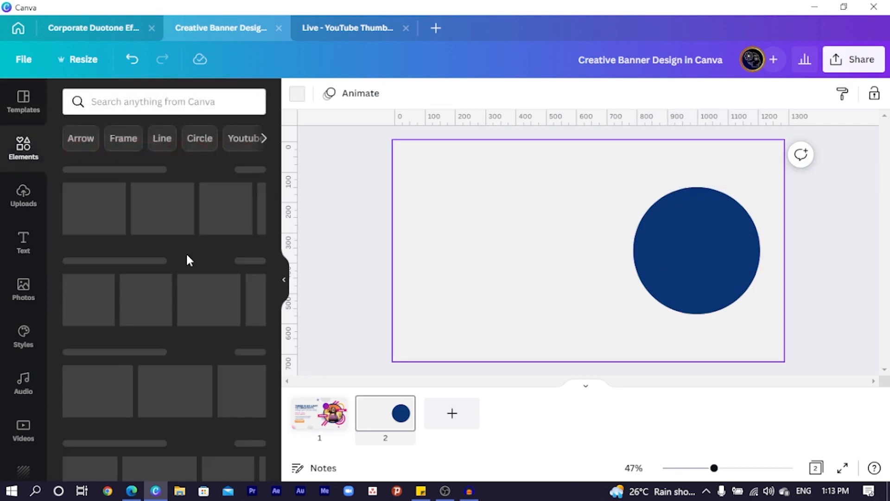
scroll(279, 166, "down", 15)
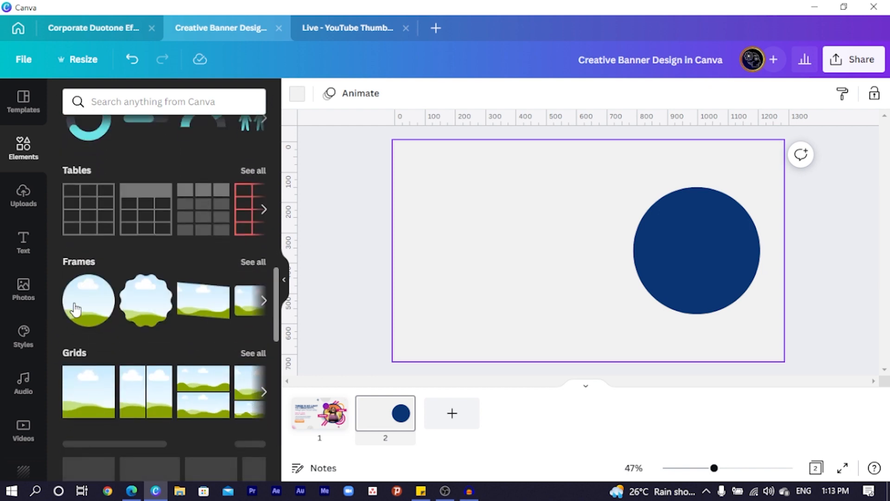
left_click(76, 310)
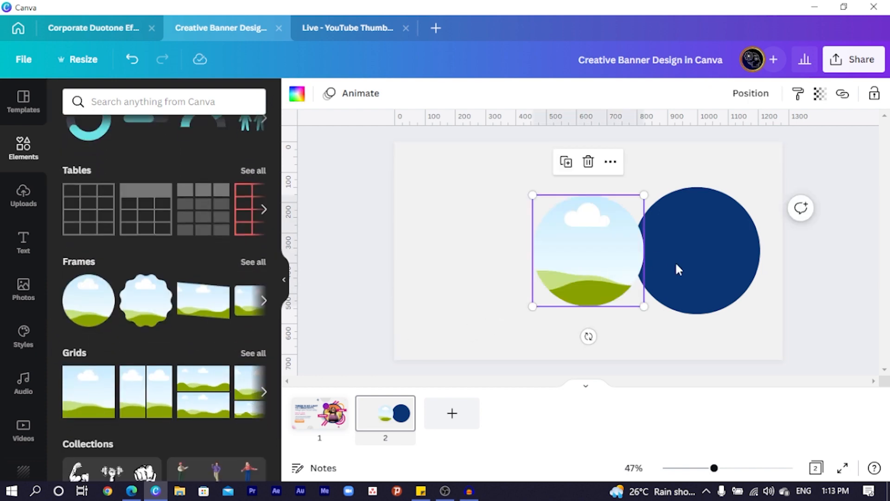
left_click_drag(589, 265, 697, 263)
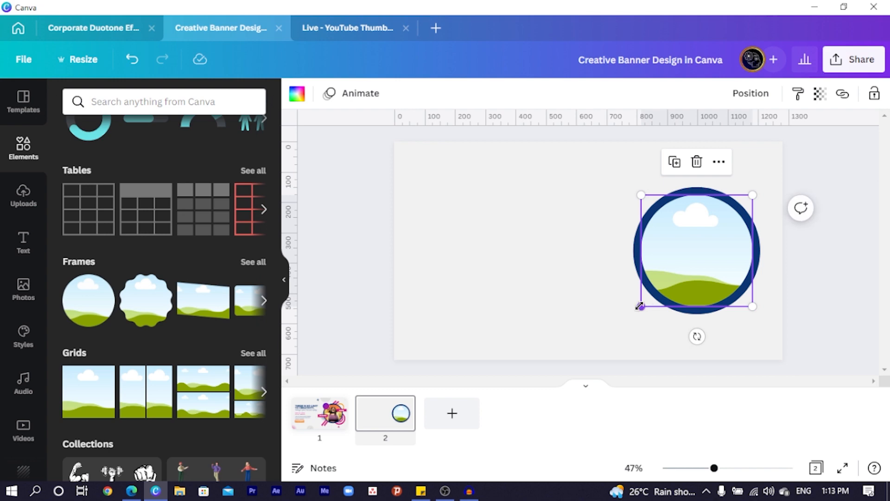
mouse_move(640, 306)
left_mouse_down()
mouse_move(646, 300)
mouse_move(638, 307)
left_mouse_up()
left_click(580, 272)
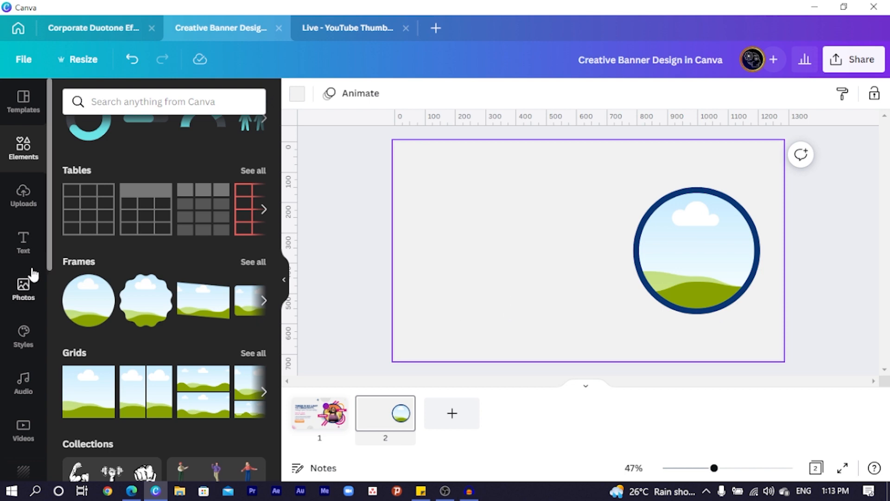
Step: Fill the circular frame with the photo of the man in a yellow sweater holding a megaphone
left_click(27, 296)
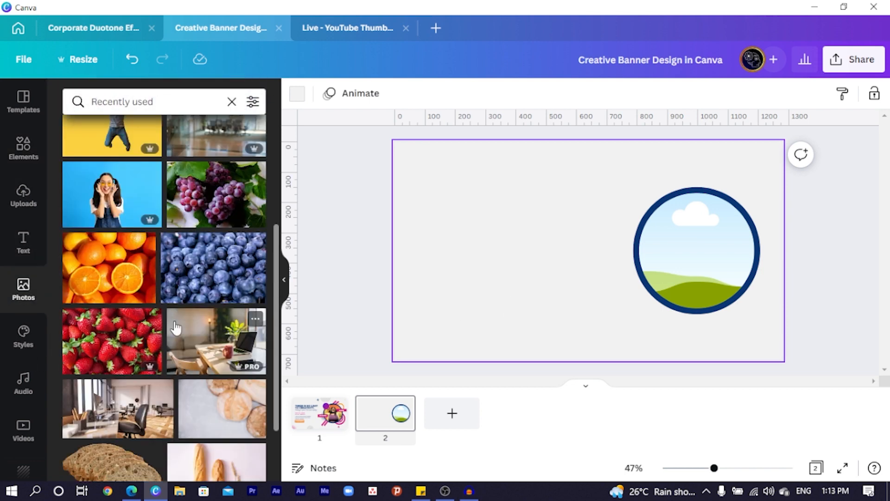
scroll(176, 326, "down", 2)
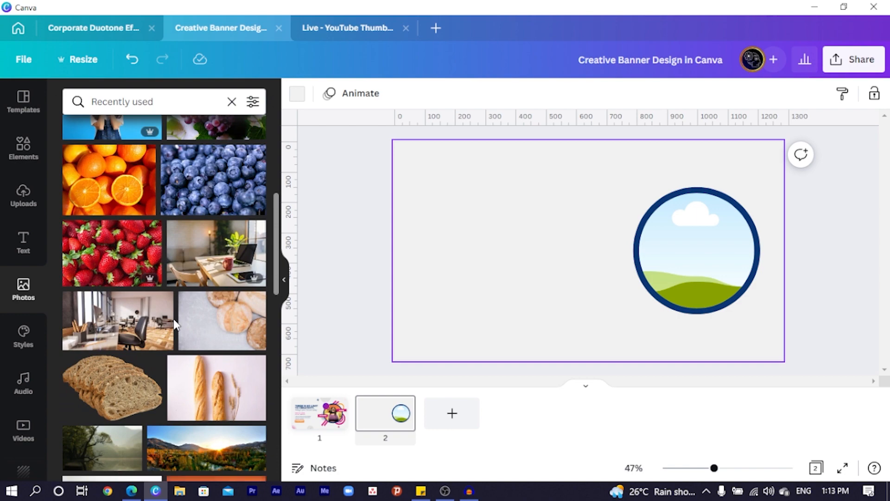
scroll(176, 326, "up", 3)
scroll(175, 326, "down", 5)
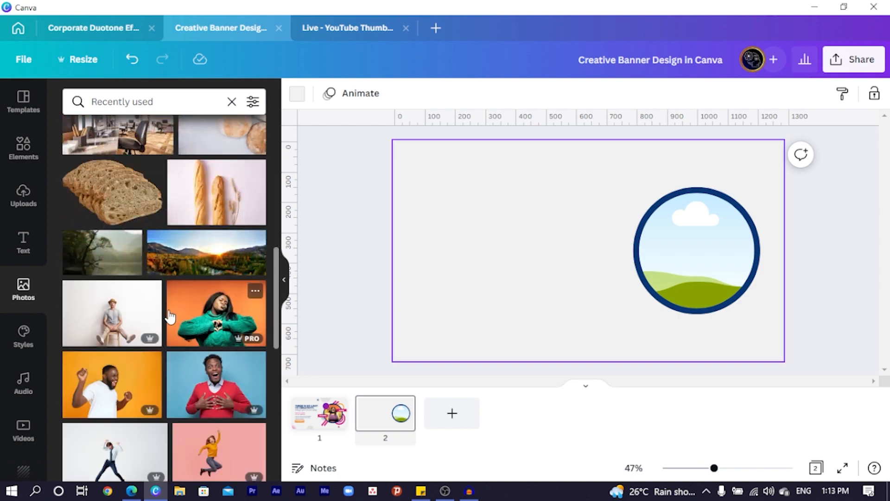
scroll(165, 313, "down", 3)
scroll(166, 320, "up", 1)
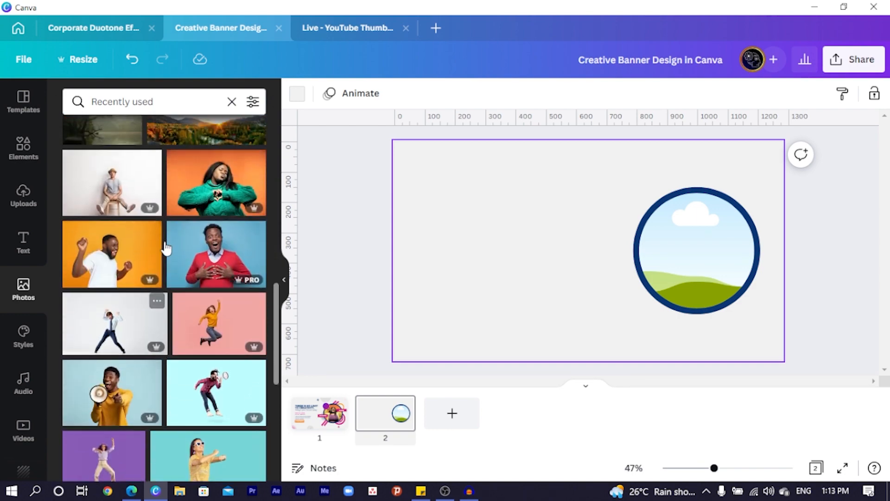
scroll(97, 371, "down", 2)
left_click_drag(88, 292, 695, 272)
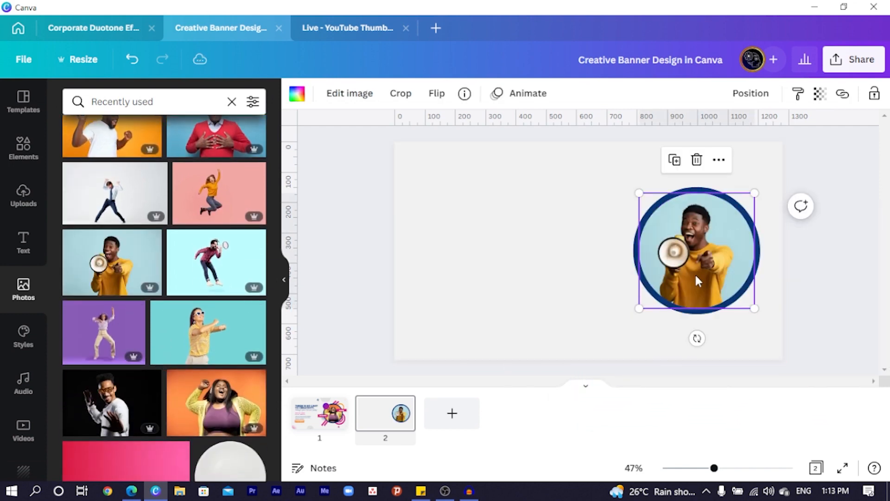
Step: Enlarge the megaphone photo inside its circular frame and reposition it so the man is centred
double_click(695, 273)
left_click_drag(611, 309, 586, 325)
left_click_drag(680, 255, 703, 251)
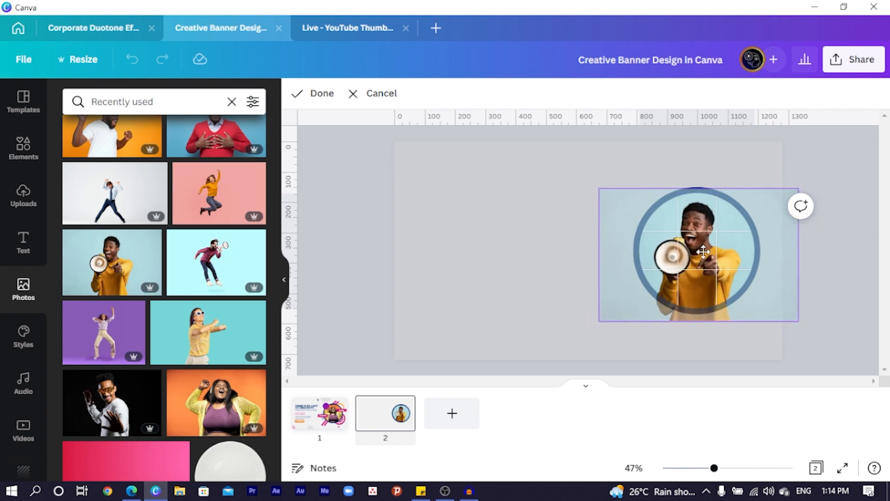
left_click(563, 254)
left_click(359, 300)
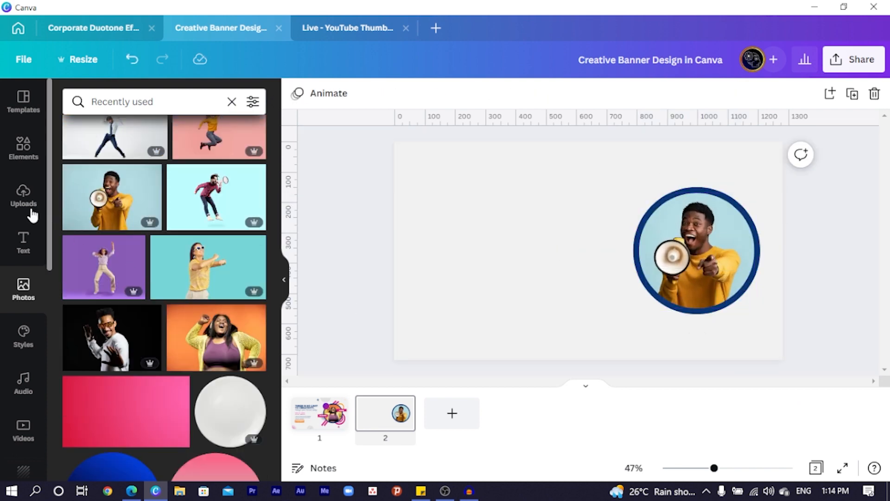
Step: Add a horizontal line in the page's left half with line weight 19 and rounded end points
left_click(22, 149)
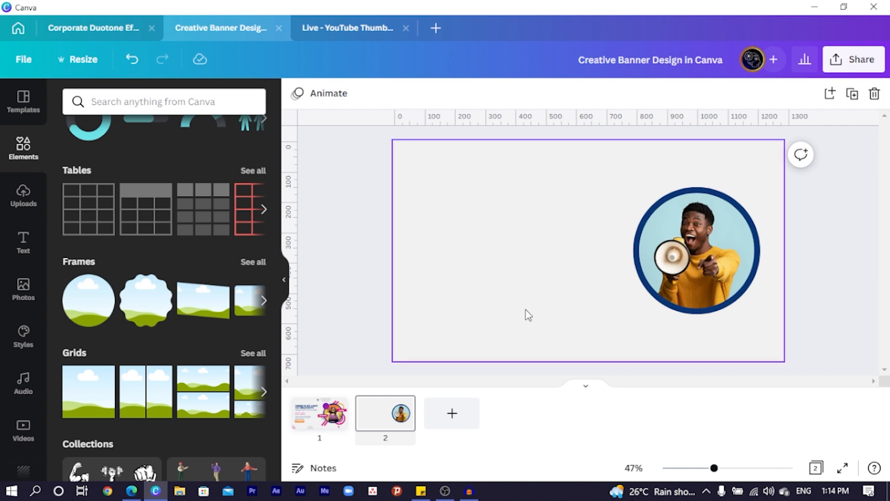
key("l")
left_click_drag(600, 281, 511, 264)
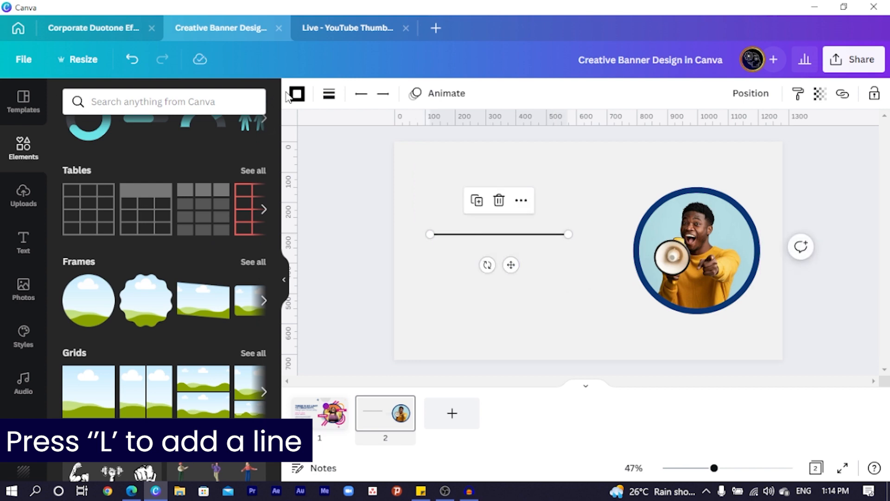
left_click(329, 94)
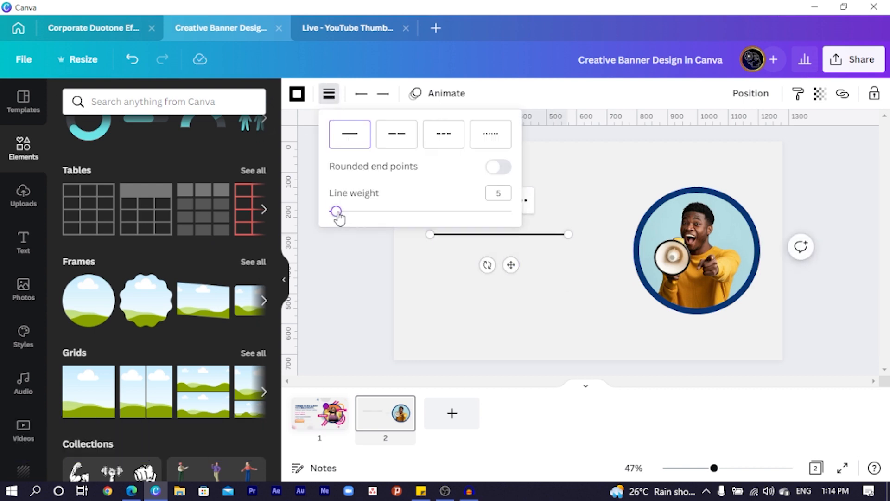
left_click_drag(338, 214, 362, 216)
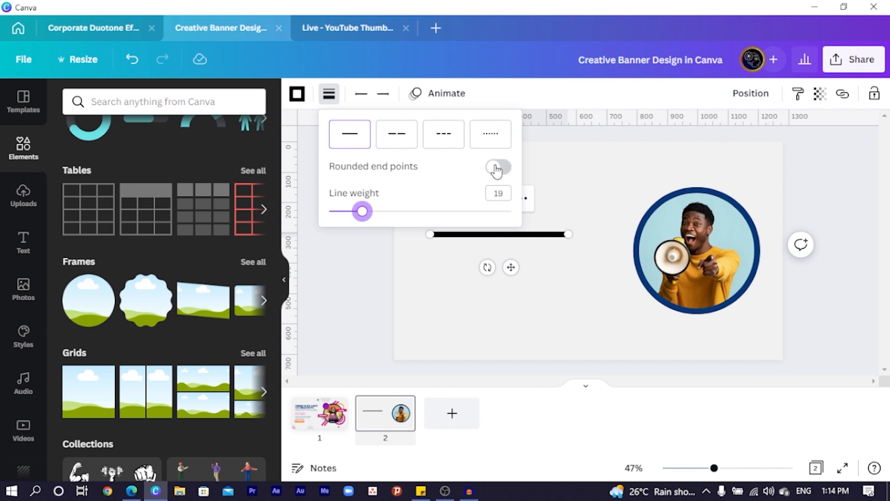
left_click(547, 258)
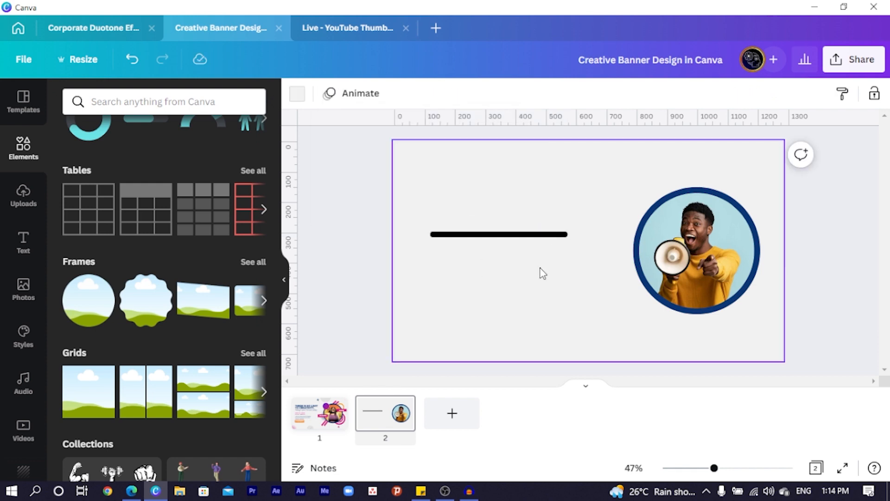
Step: Recolour the horizontal line with the magenta document colour
left_click(498, 235)
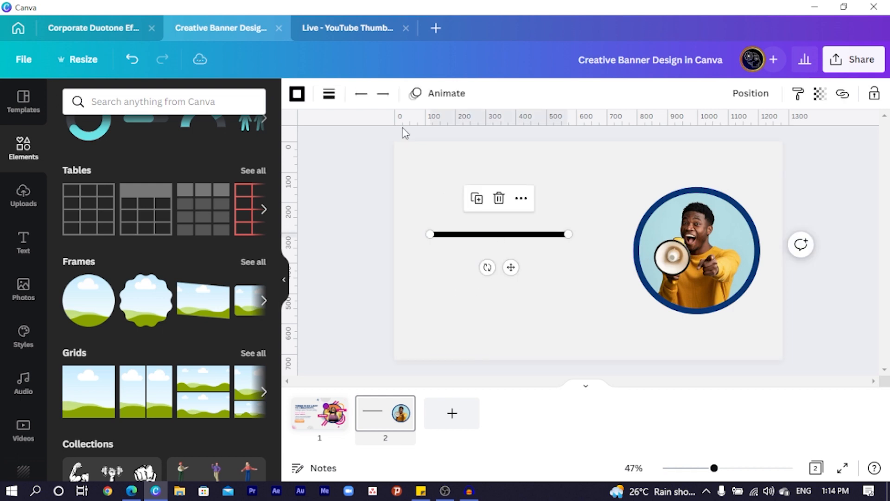
left_click(297, 95)
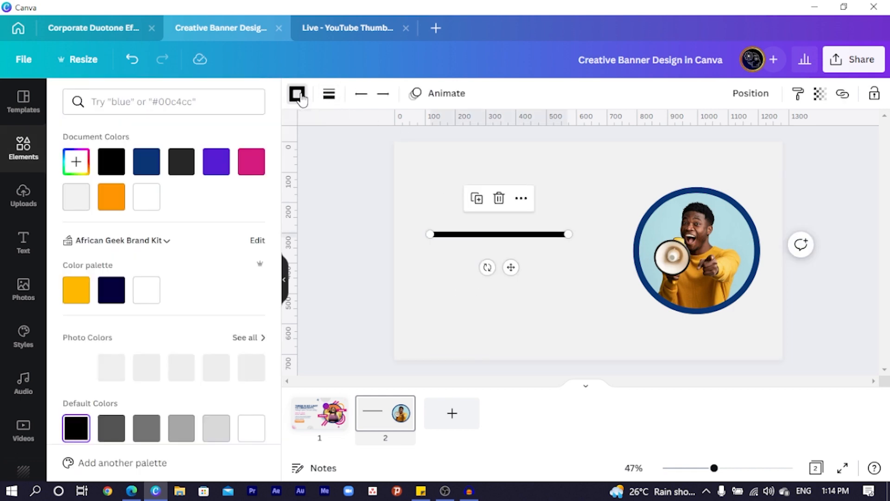
left_click(252, 163)
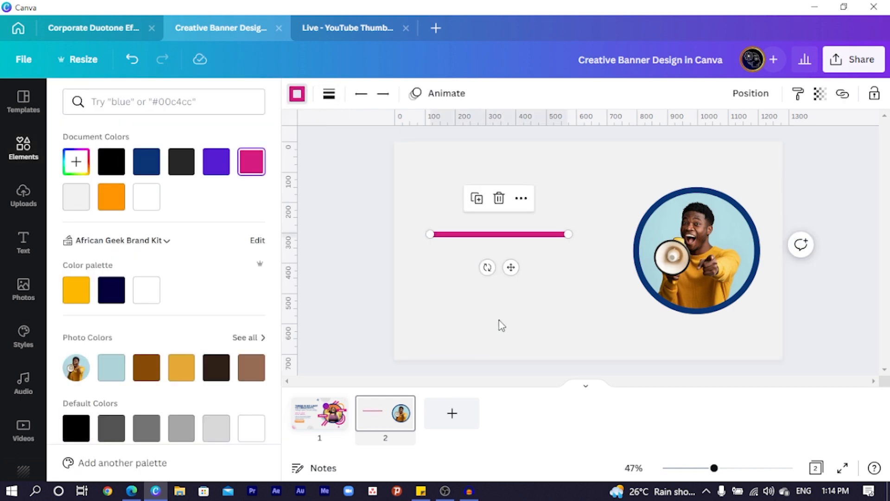
left_click(501, 324)
Step: Duplicate the magenta line just below the original and shorten the copy from its left end to about half length
left_click(494, 239)
key("ctrl+d")
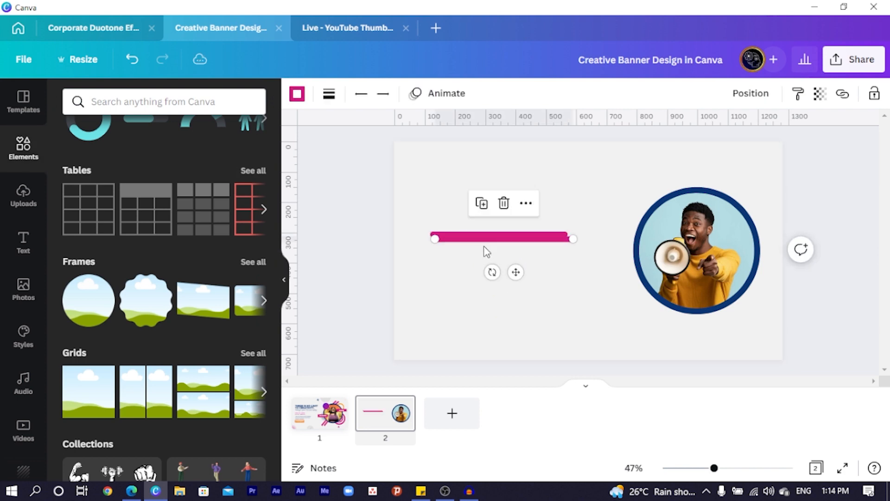
left_click_drag(518, 275, 513, 284)
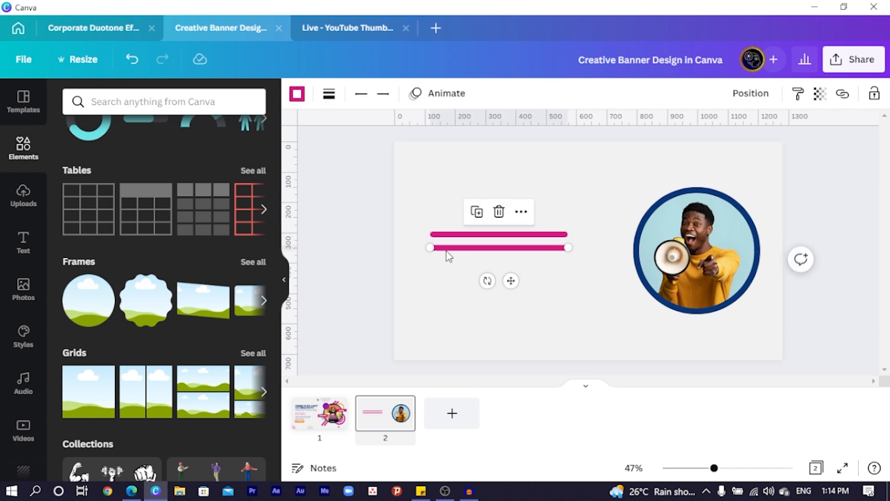
left_click_drag(431, 247, 505, 249)
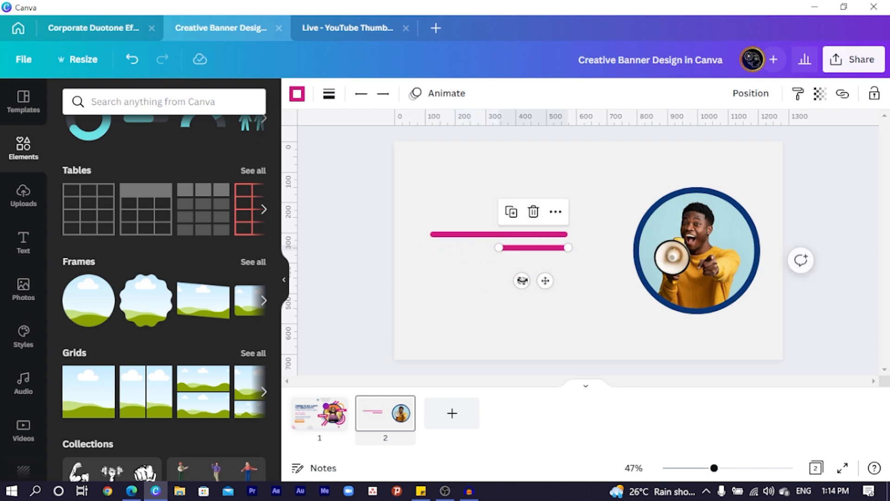
Step: Duplicate the half-length line, shorten the copy to a small dash and align it just left of the half-length line
left_click(519, 263)
left_click(522, 258)
left_click_drag(545, 281, 521, 324)
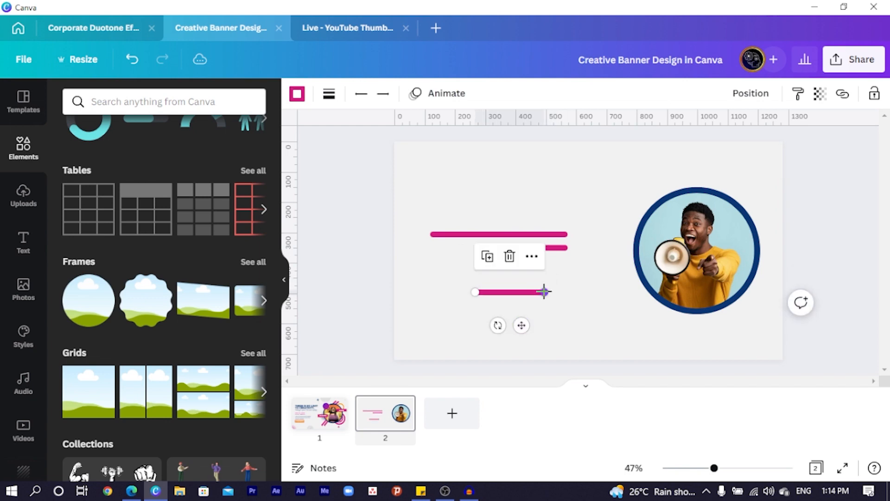
left_click_drag(545, 291, 499, 292)
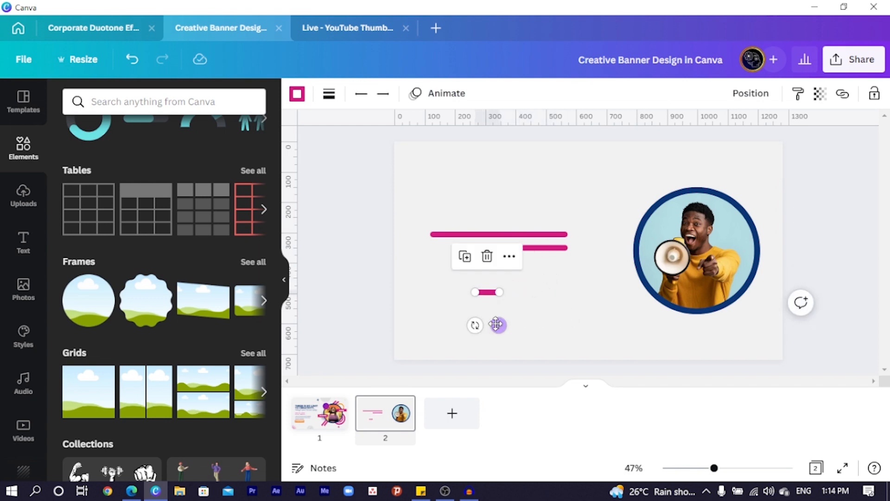
left_click_drag(497, 324, 488, 280)
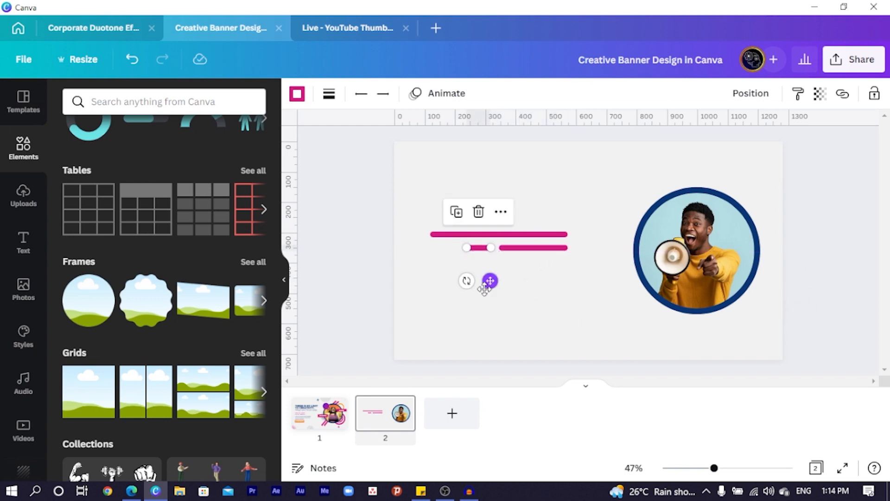
Step: Duplicate the set of three magenta lines and place the copy below the original, rotated 180°
left_click(442, 315)
left_click_drag(413, 189, 501, 296)
key("ctrl+d")
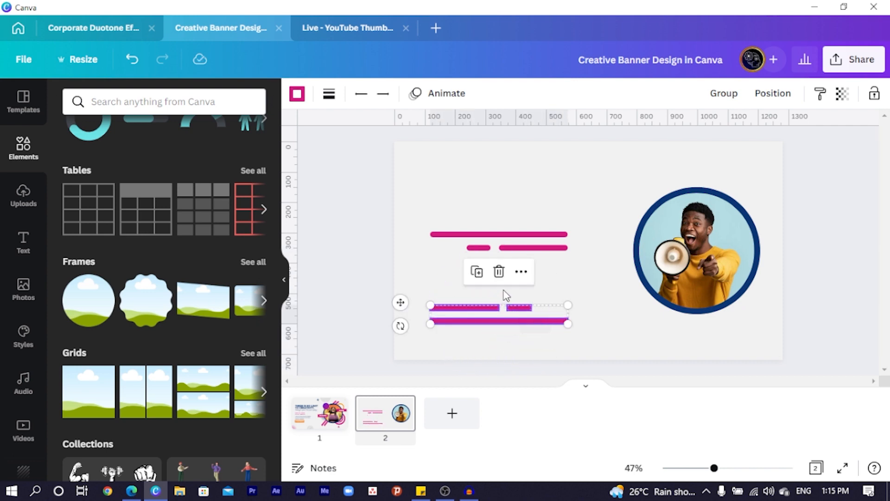
Step: Group the upper set of magenta lines, lengthen the short dash in the lower set and group that set as well
left_click_drag(471, 206, 536, 263)
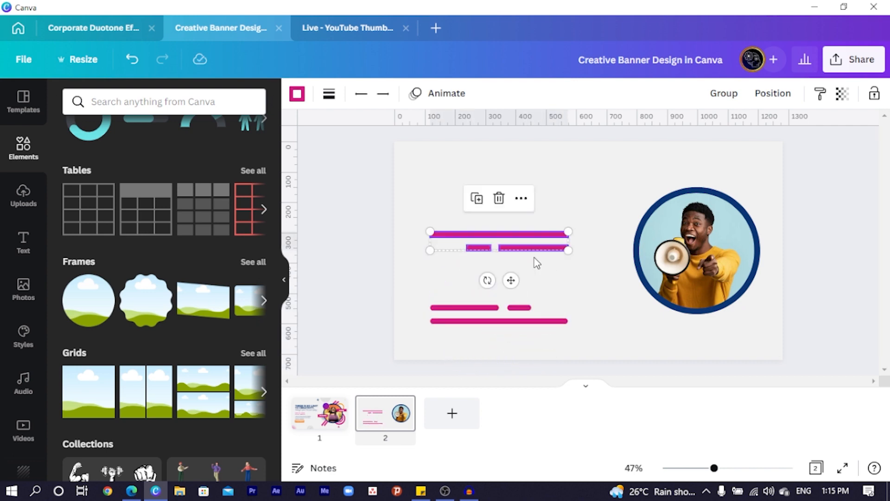
key("ctrl+g")
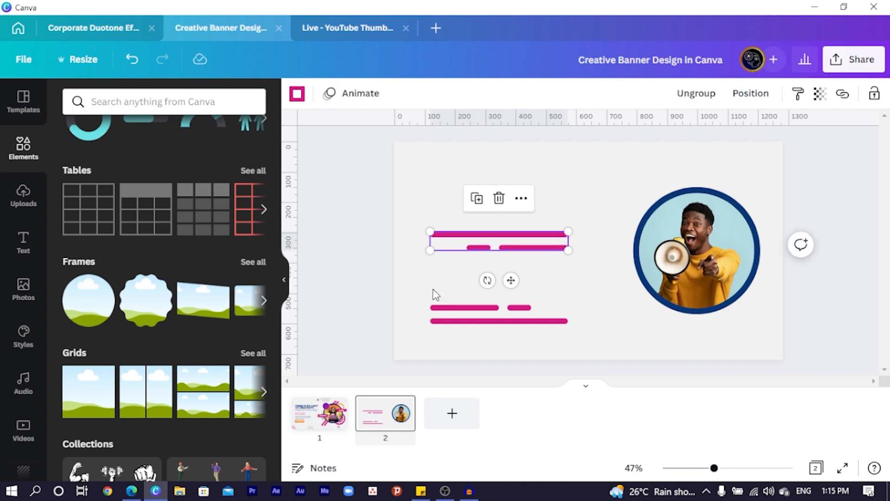
left_click_drag(433, 289, 464, 348)
left_click(517, 309)
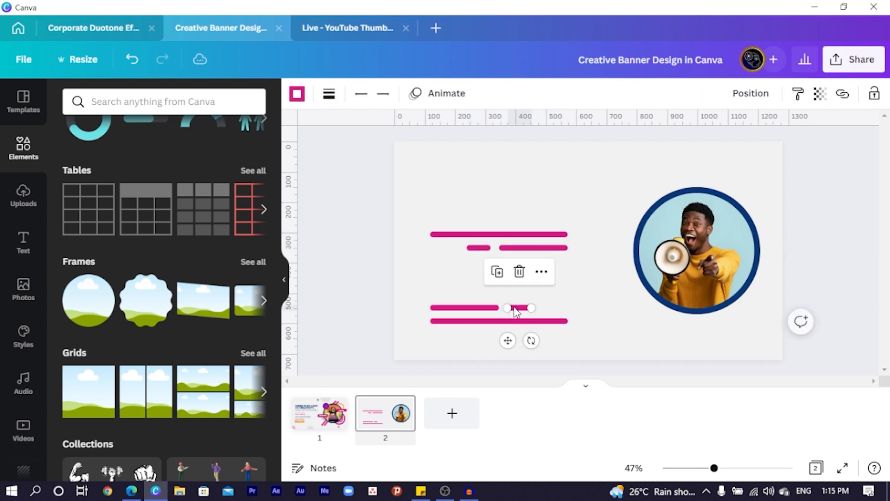
left_click_drag(530, 308, 442, 292)
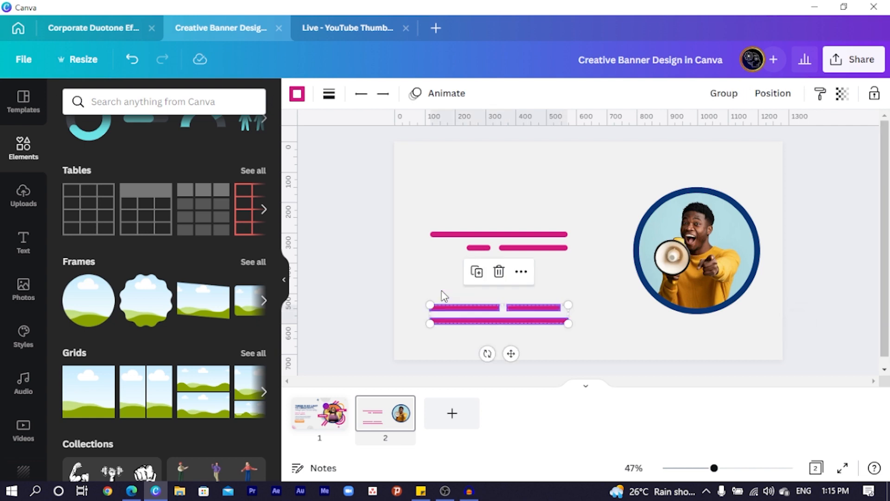
key("ctrl+g")
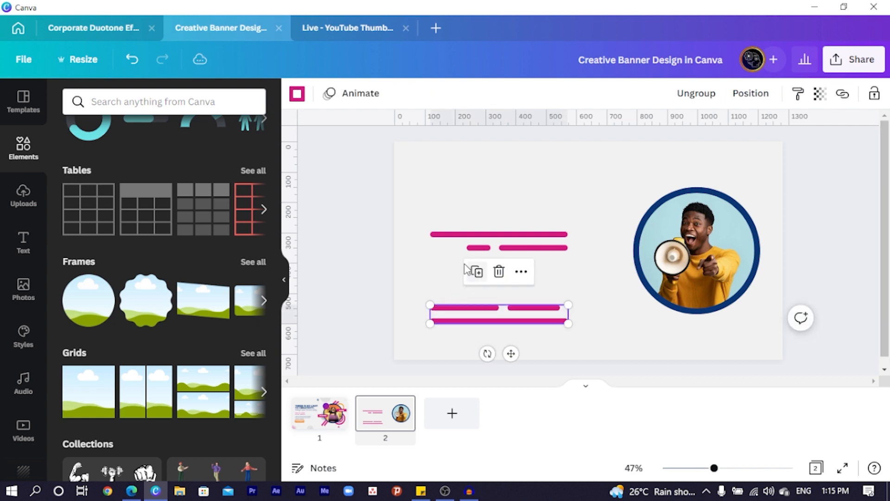
Step: Rotate both magenta line groups together so they slant diagonally upward to the right at about 45°
left_click_drag(464, 207, 540, 257)
left_click_drag(463, 188, 538, 316)
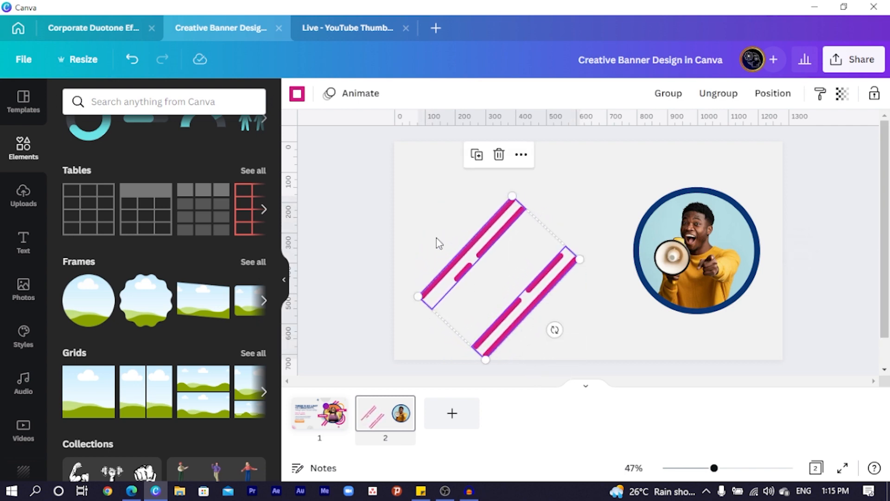
left_click(445, 250)
Step: Move both diagonal line groups onto the circular photo and send each one to the back
left_click_drag(461, 256, 685, 207)
right_click(685, 208)
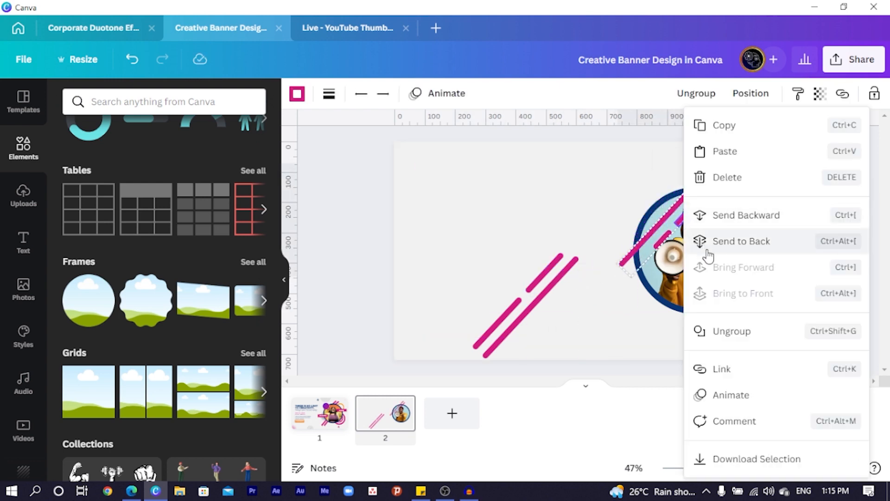
left_click(717, 247)
left_click_drag(481, 288, 701, 292)
right_click(701, 292)
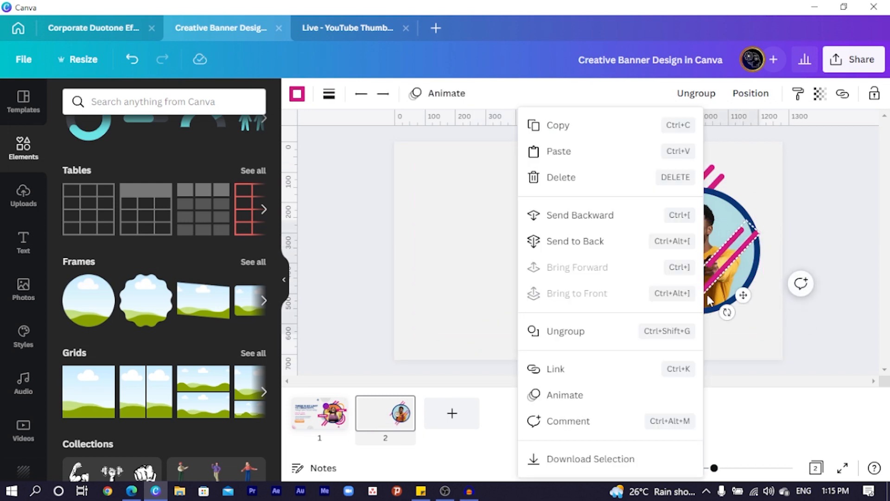
left_click(574, 240)
left_click(495, 266)
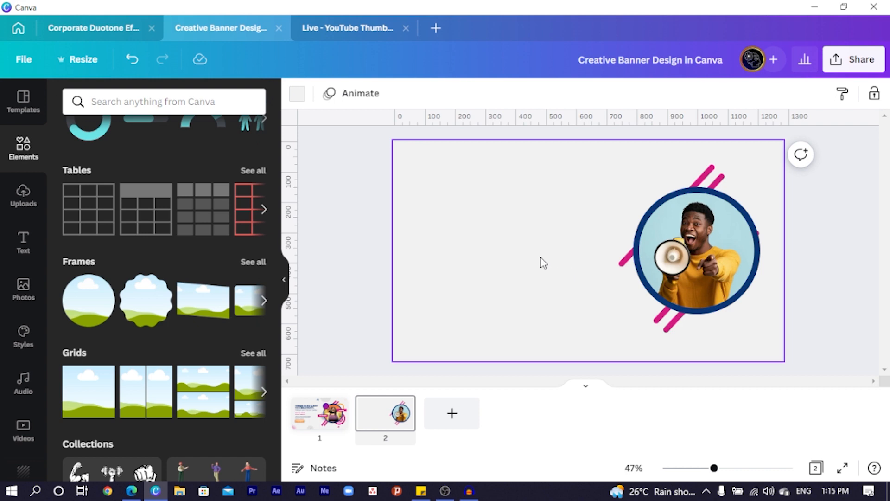
Step: Shift the line groups so one sticks out at the photo's upper right and the other at its lower left
left_click_drag(714, 180, 732, 200)
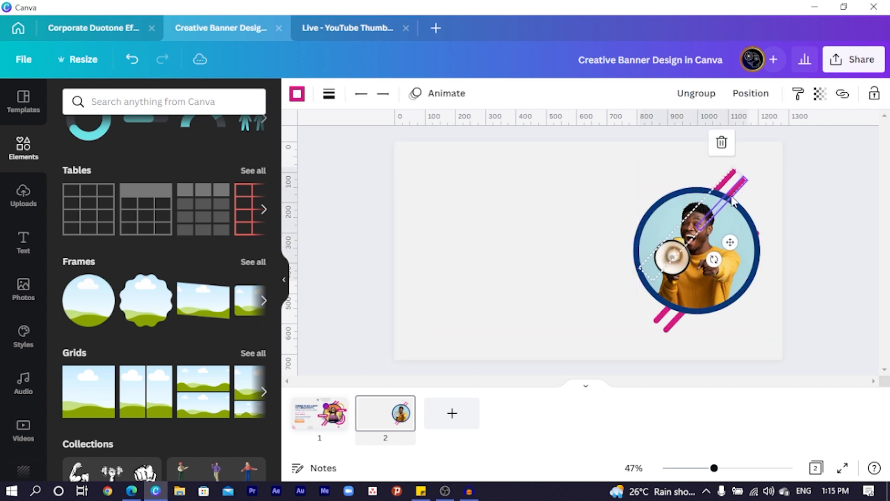
mouse_move(672, 334)
left_mouse_down()
mouse_move(658, 326)
mouse_move(655, 334)
left_mouse_up()
left_click(543, 271)
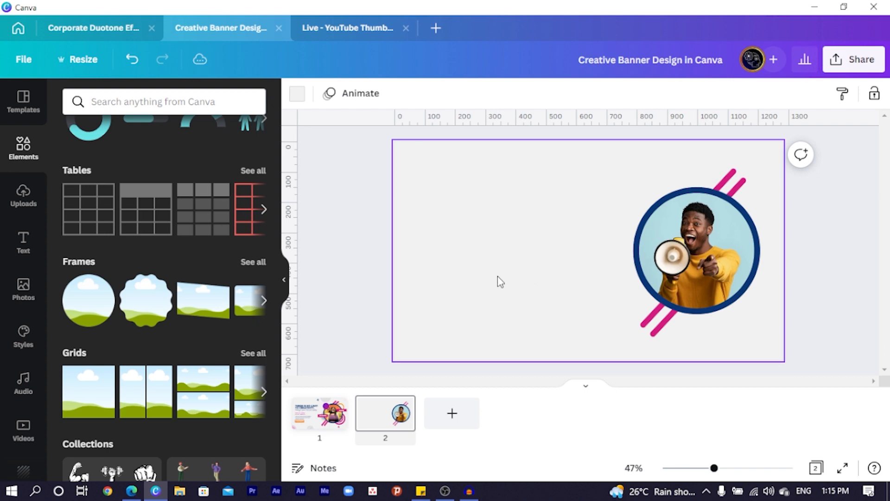
Step: Search the elements for "circle" and add the medium-thin circle outline to the empty left half of the page
left_click(167, 102)
type("cir")
key("BackSpace")
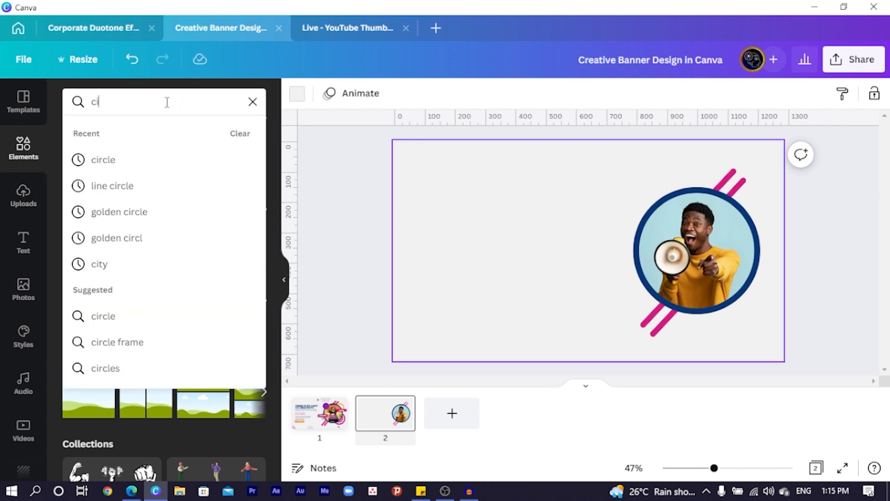
type("rcle")
key("Return")
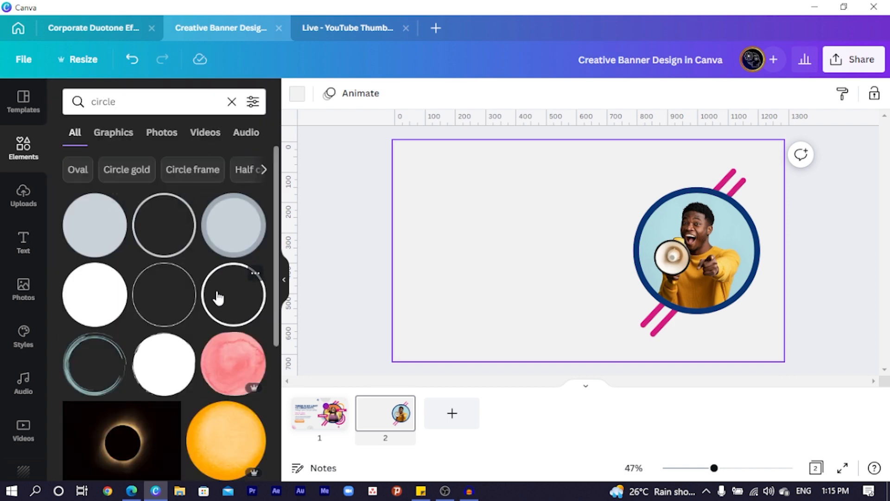
left_click(218, 297)
left_click_drag(547, 255, 496, 258)
Step: Duplicate the circle outline twice and scale the copies down to form three concentric rings
key("ctrl+d")
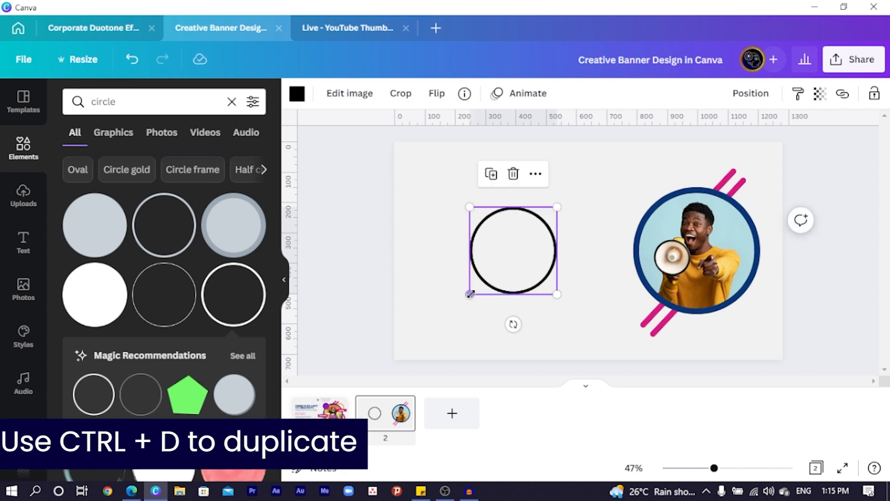
left_click_drag(470, 293, 505, 256)
key("ctrl+d")
mouse_move(477, 286)
left_mouse_down()
mouse_move(493, 284)
mouse_move(487, 278)
left_mouse_up()
left_click_drag(418, 231, 527, 284)
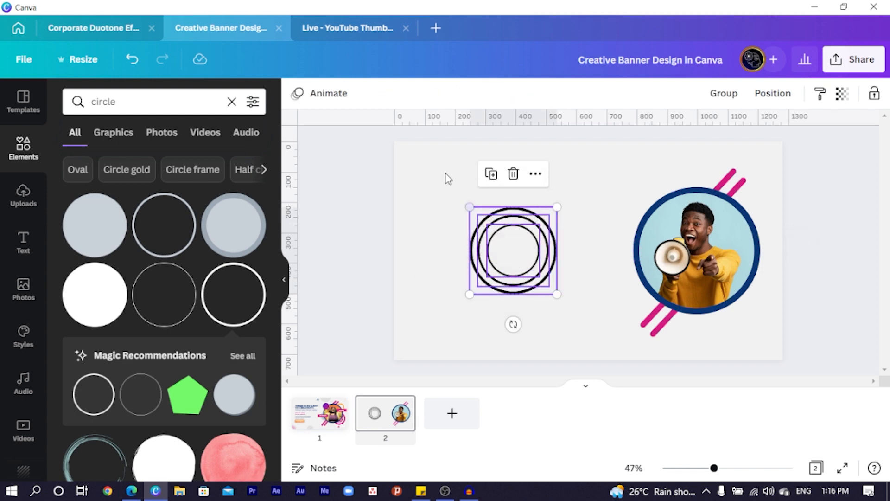
left_click(481, 342)
Step: Recolour all three concentric rings with the magenta document colour
left_click(500, 291)
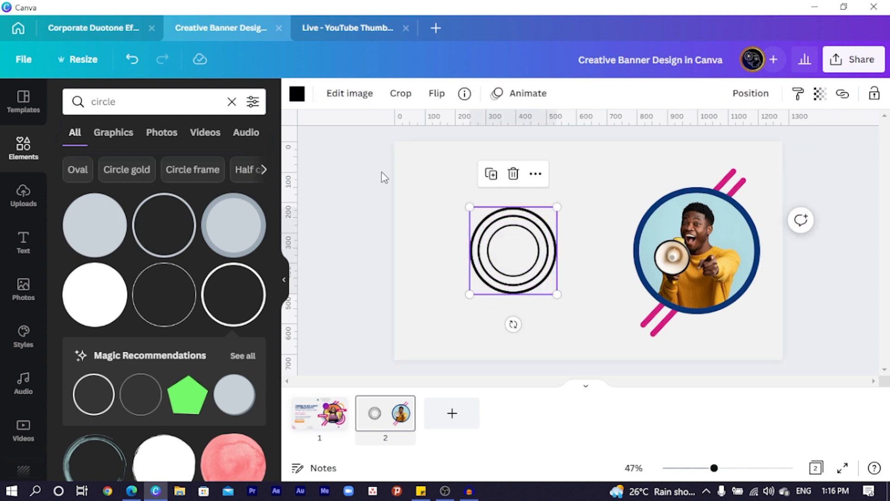
left_click(299, 100)
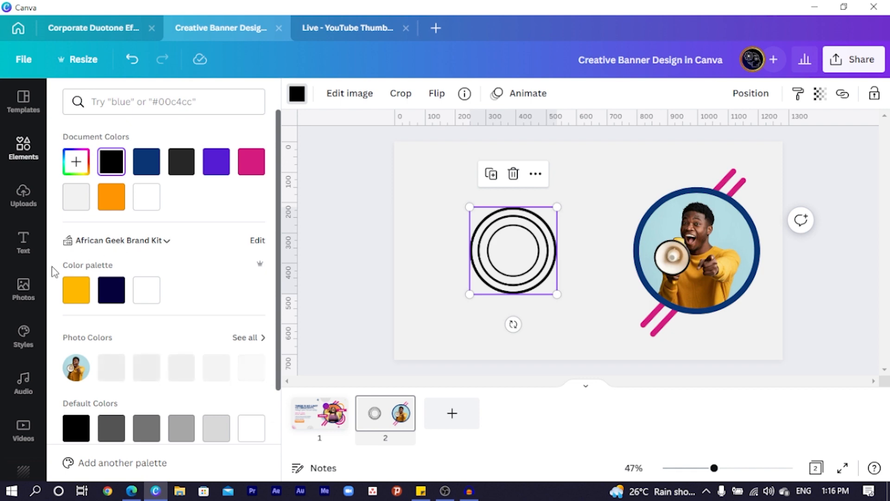
left_click(253, 171)
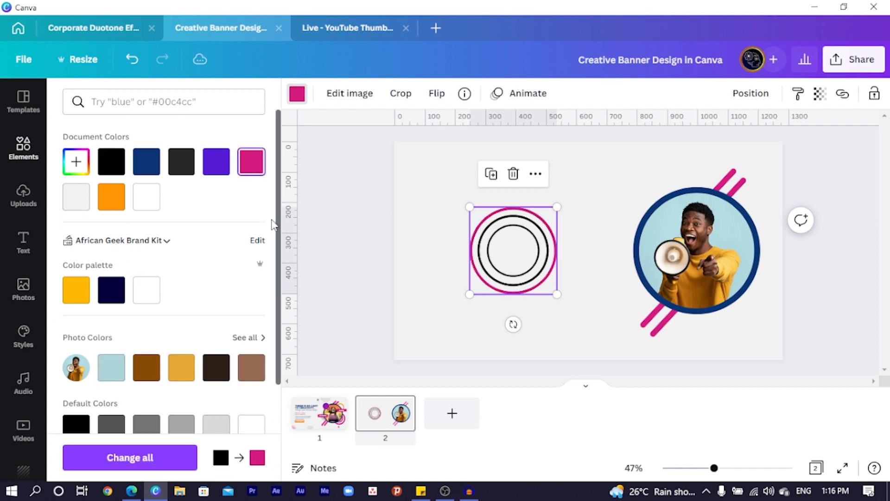
left_click(485, 277)
left_click(253, 164)
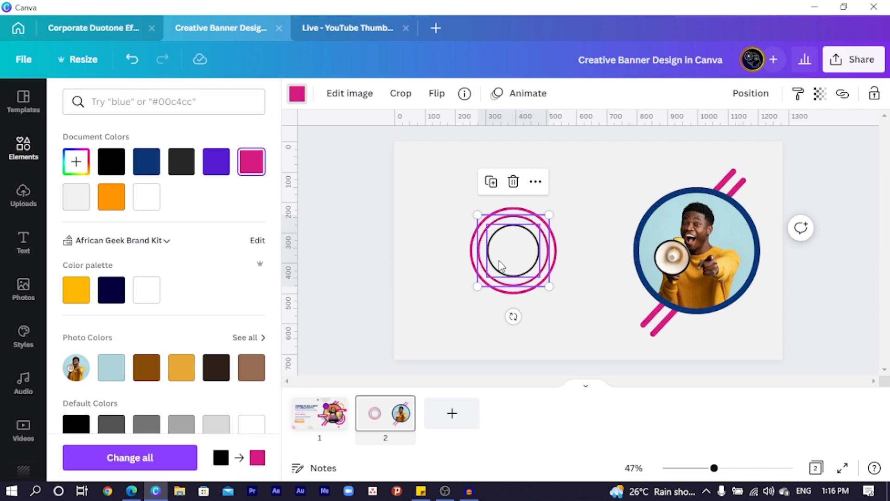
left_click(501, 267)
left_click(252, 163)
Step: Group the three magenta rings, and place the group slightly shrunk over the photo's lower-right edge
left_click_drag(536, 287, 541, 292)
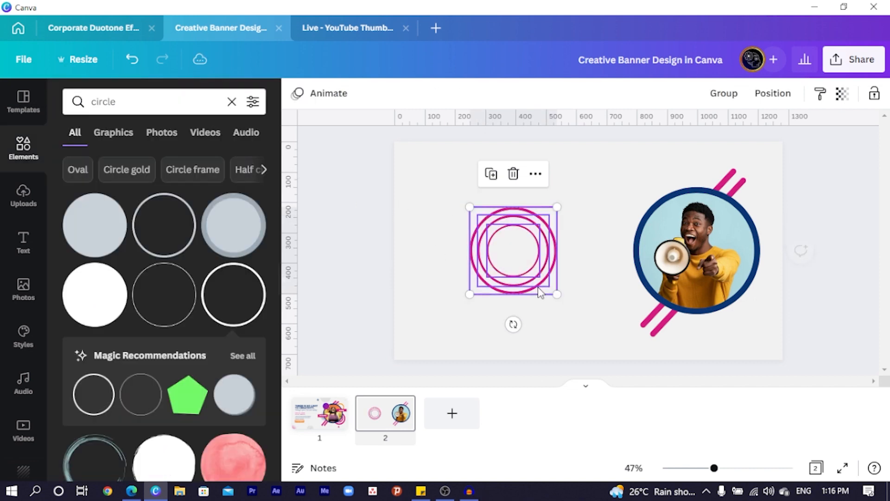
key("ctrl+g")
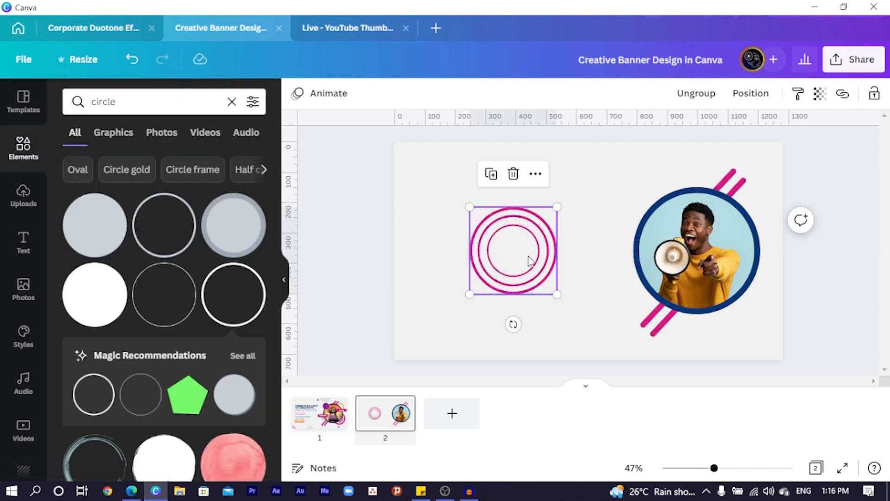
left_click_drag(528, 258, 752, 302)
left_click_drag(695, 334, 731, 301)
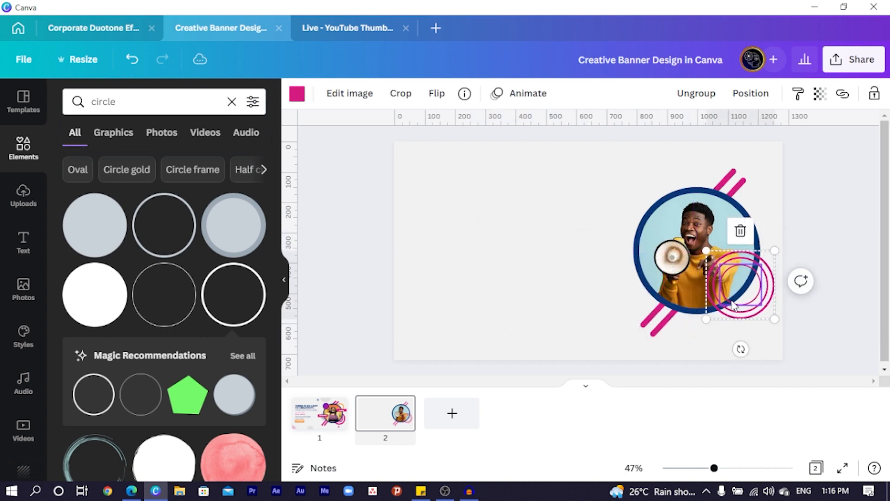
Step: Send the magenta ring group to the back, behind the circular photo
right_click(733, 301)
left_click(596, 247)
left_click(478, 277)
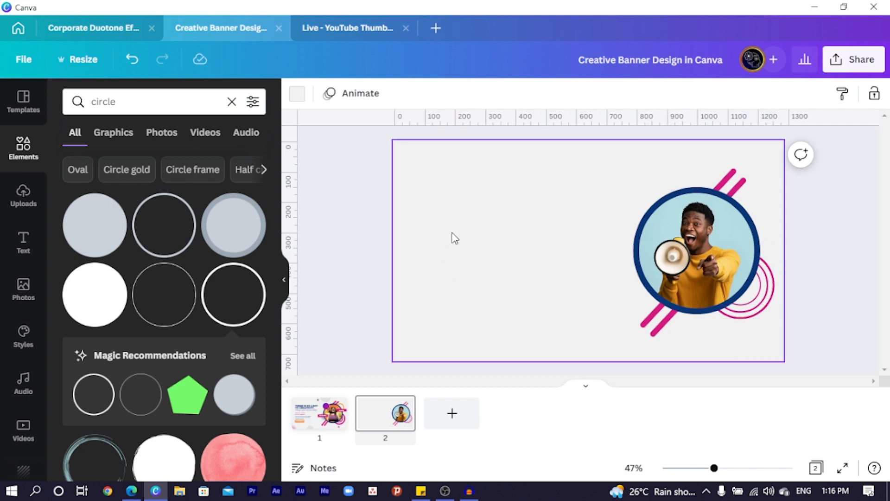
Step: Add the thick circle outline left of the photo and recolour it with the orange document colour
scroll(110, 278, "down", 10)
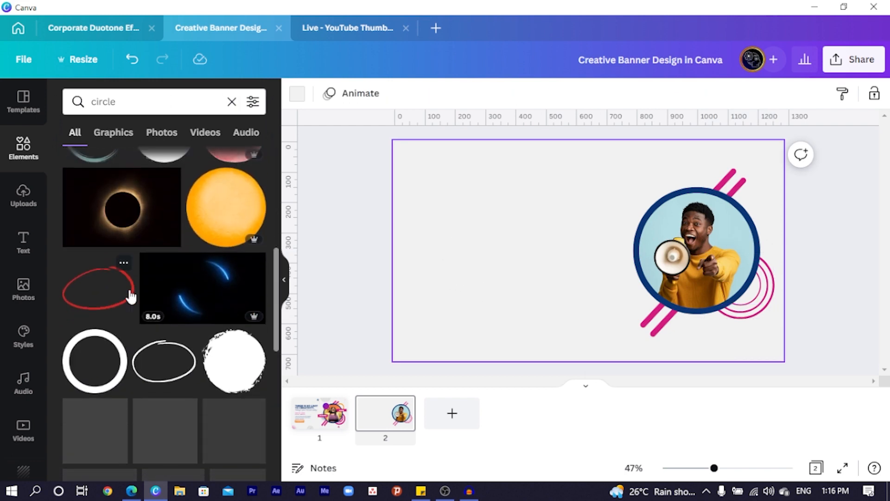
left_click(94, 239)
left_click_drag(588, 251, 524, 235)
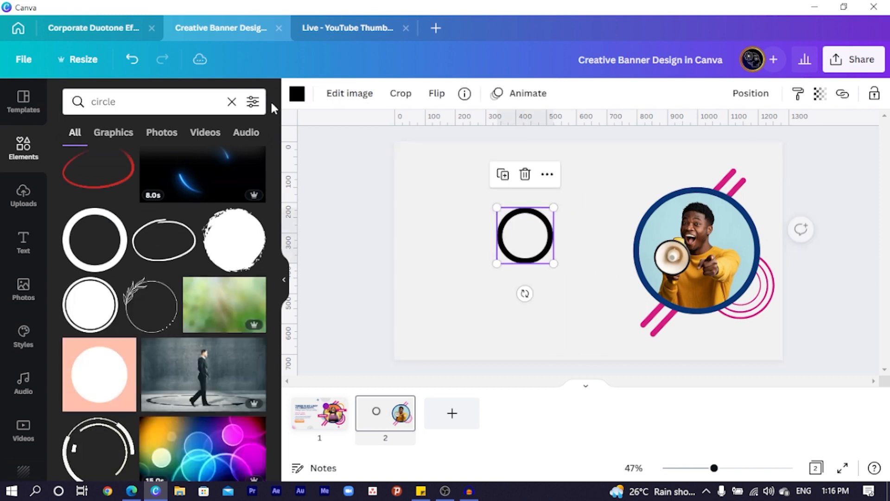
left_click(296, 93)
left_click(103, 205)
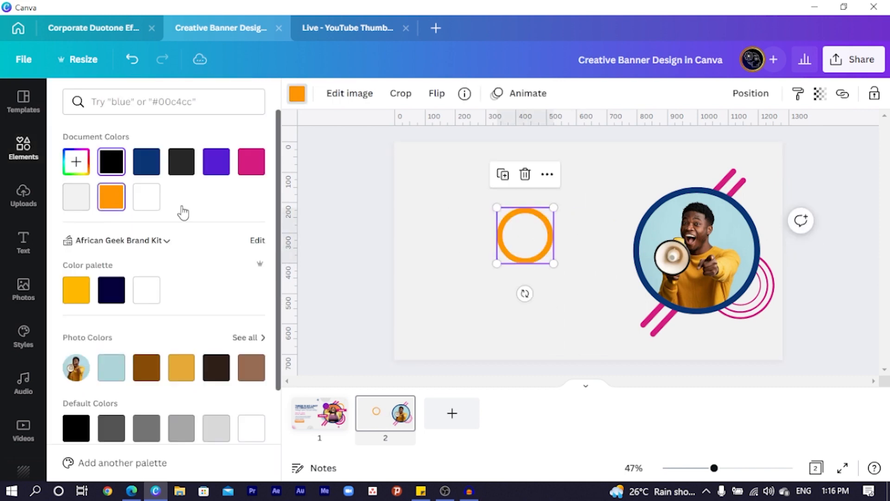
Step: Move the orange ring to the photo's upper-left edge and send it to the back
left_click_drag(524, 240, 668, 213)
right_click(667, 213)
left_click(719, 316)
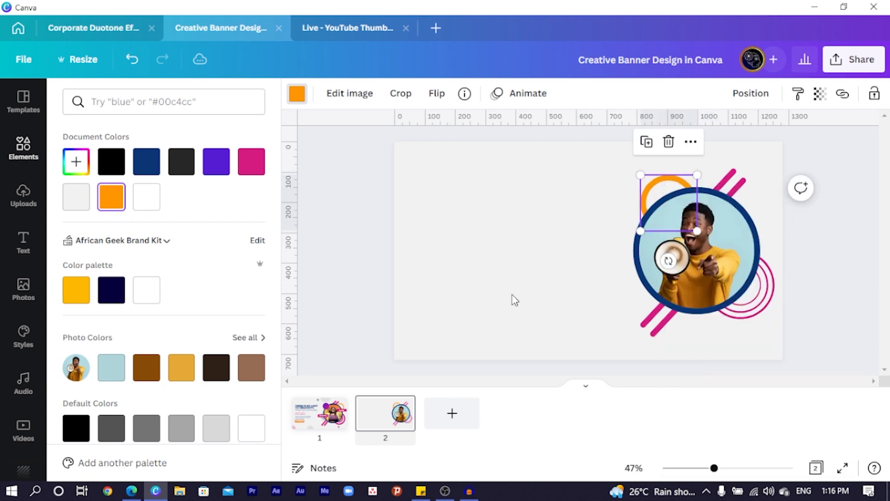
Step: Search the elements for "gradient" and limit the results to graphics
left_click(6, 137)
left_click(161, 100)
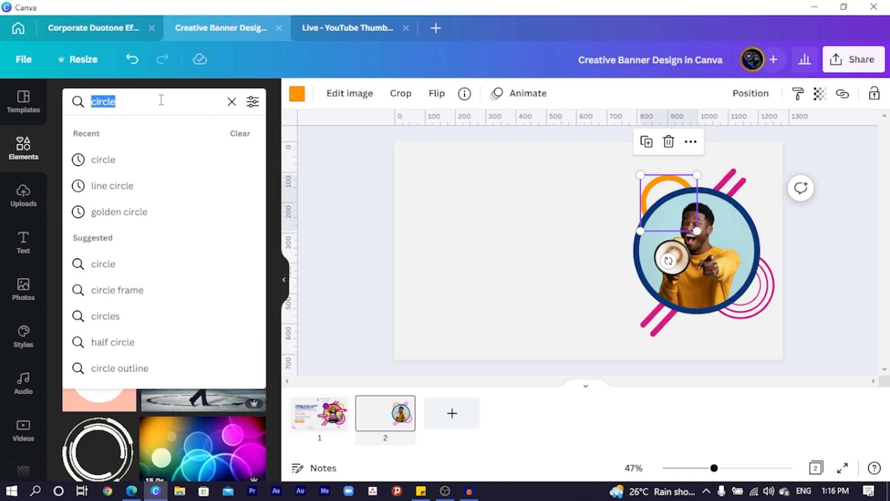
type("gradient")
key("Return")
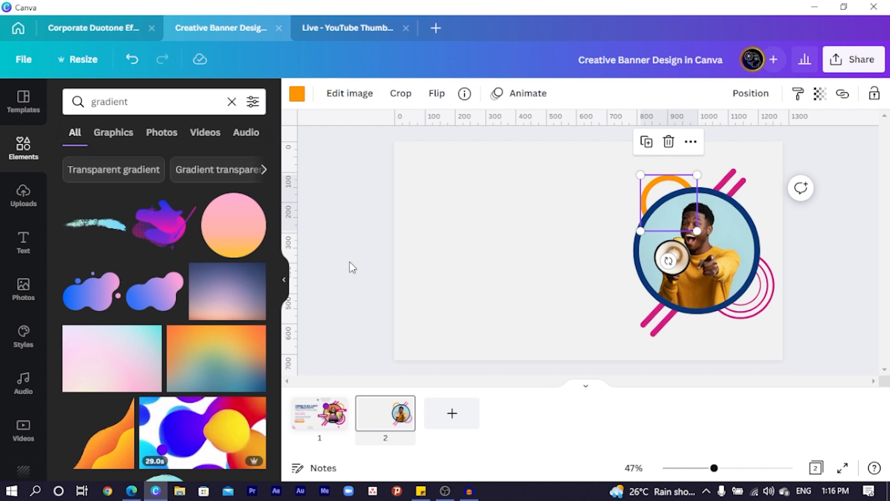
left_click(117, 133)
left_click(115, 135)
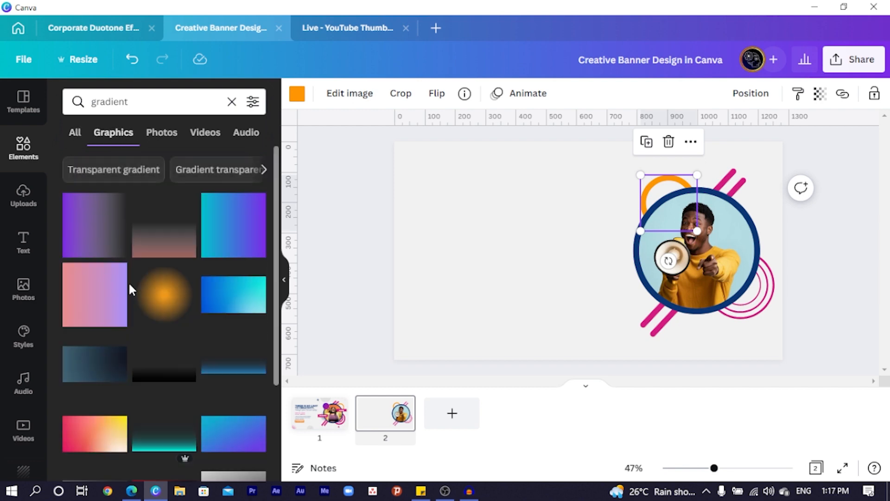
Step: Add the blue-to-purple gradient circle to the page and place it in the empty area left of the photo
scroll(167, 352, "down", 8)
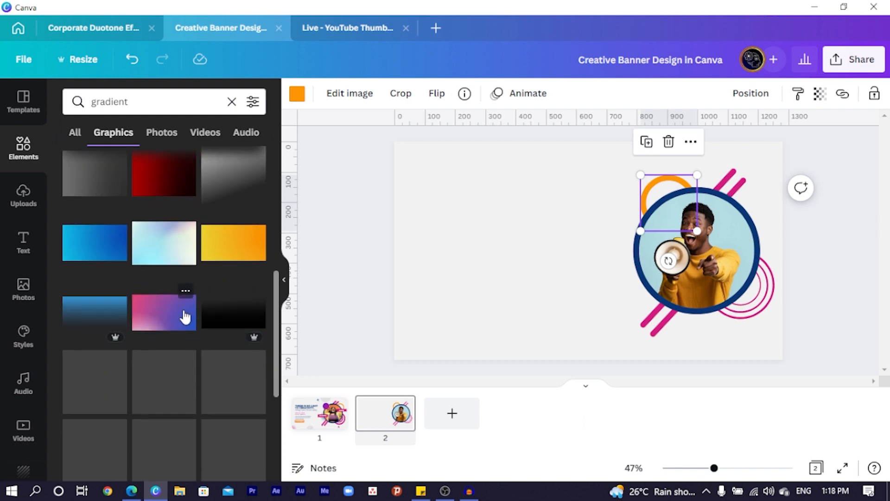
scroll(139, 299, "down", 3)
left_click(99, 262)
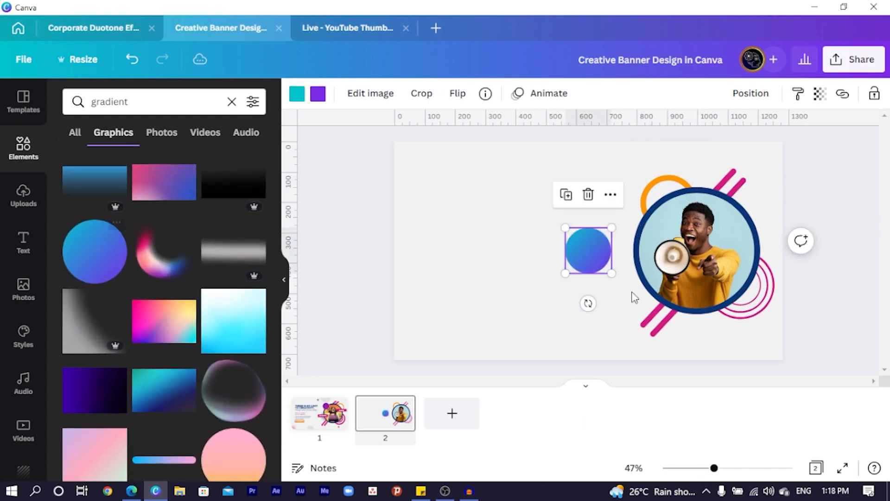
left_click_drag(570, 256, 533, 256)
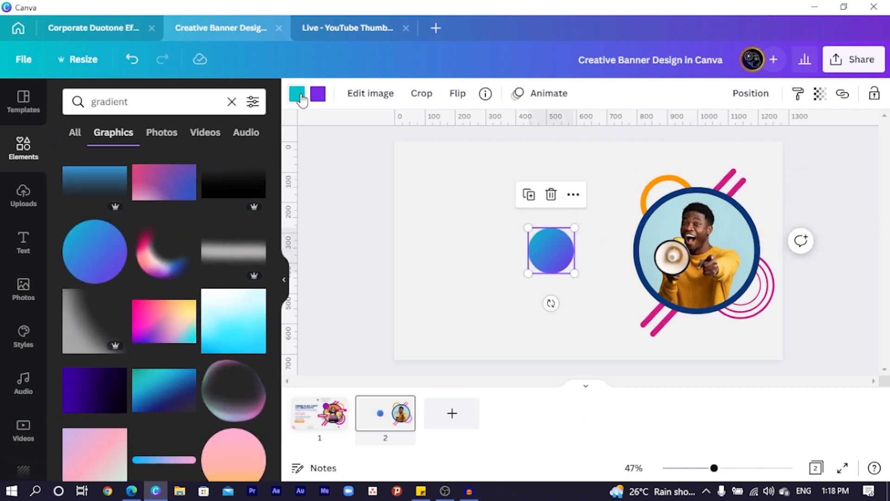
Step: Recolour the gradient circle with blue #1D00CC as its first colour and pink #E82A96 as its second
left_click(297, 94)
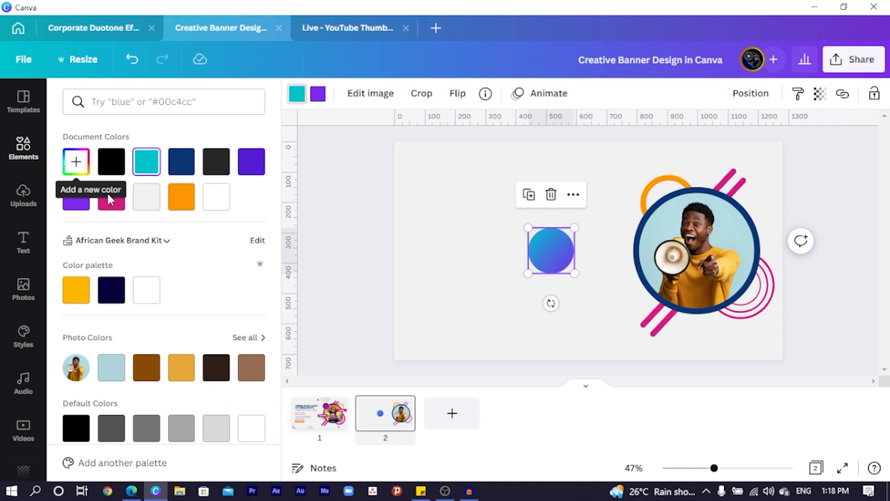
left_click(76, 162)
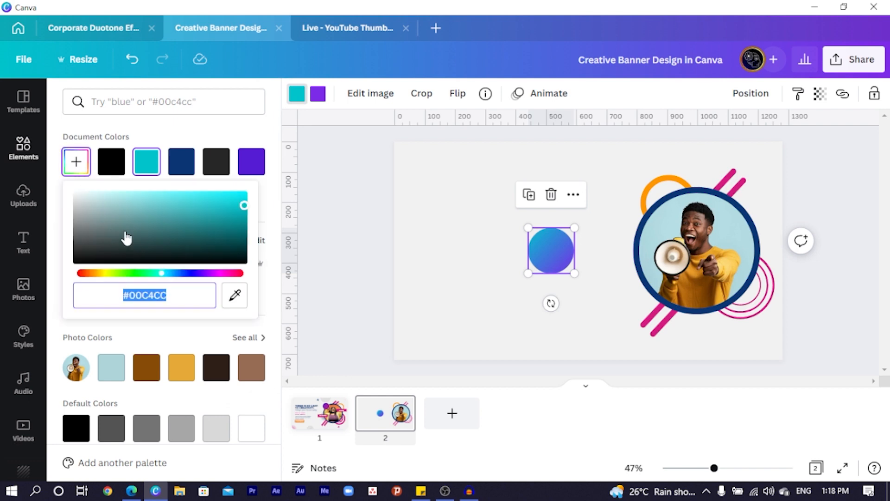
left_click(191, 274)
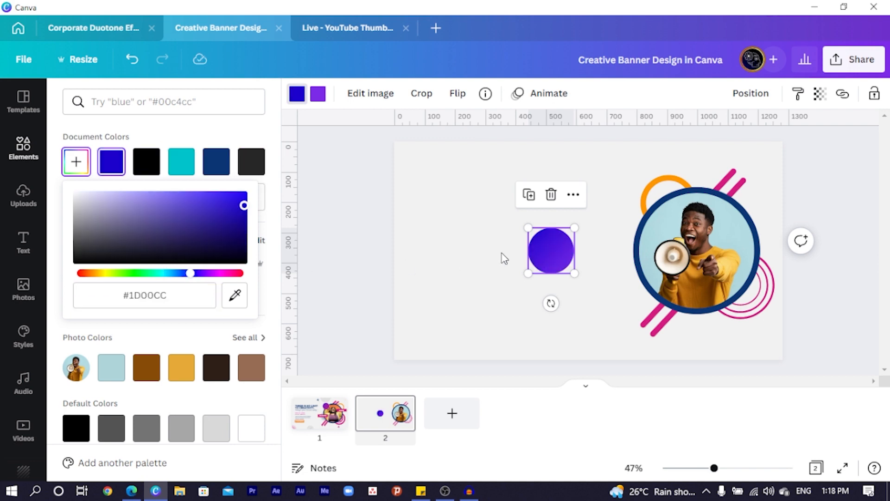
left_click(318, 95)
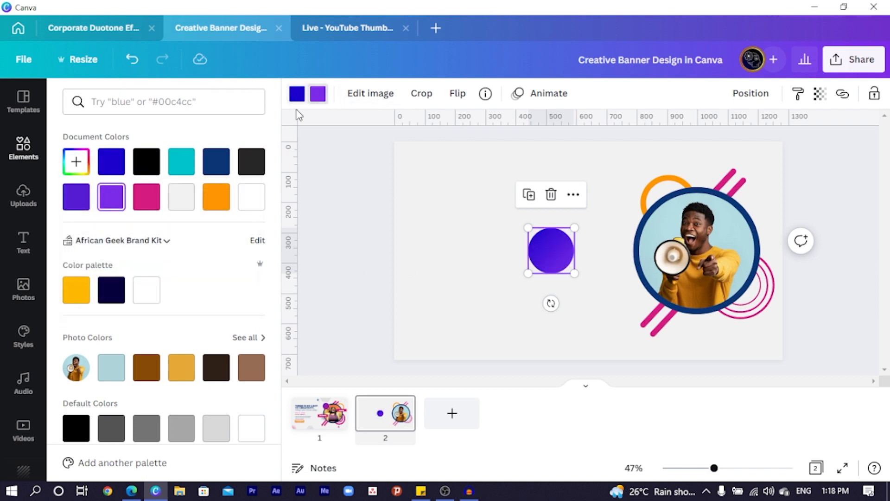
left_click(76, 162)
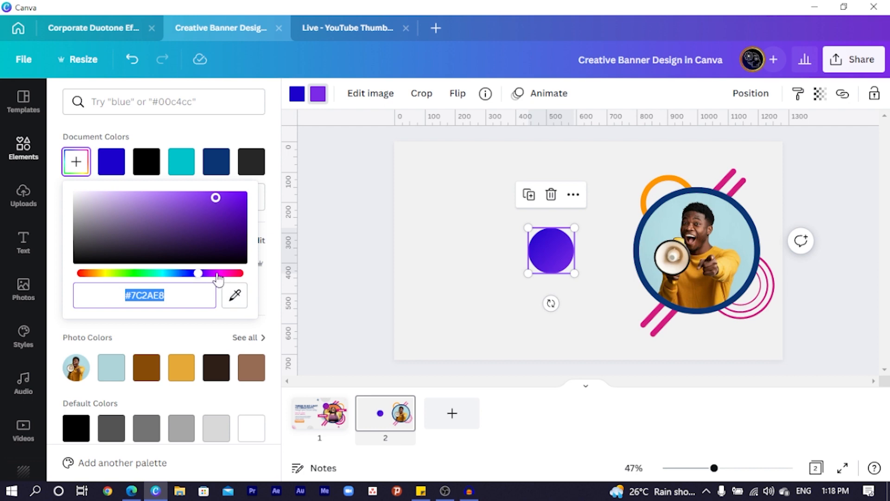
left_click(231, 273)
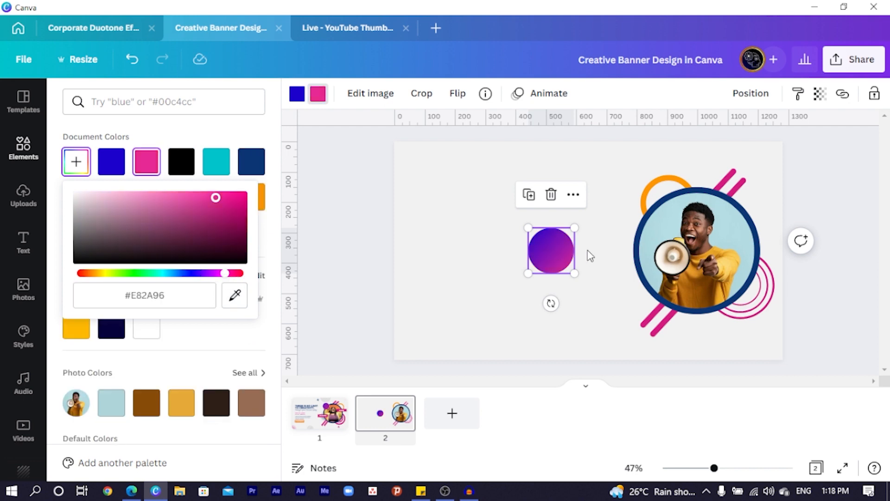
Step: Move the recoloured gradient circle so it overlaps the left edge of the ringed photo
left_click(509, 244)
left_click(480, 244)
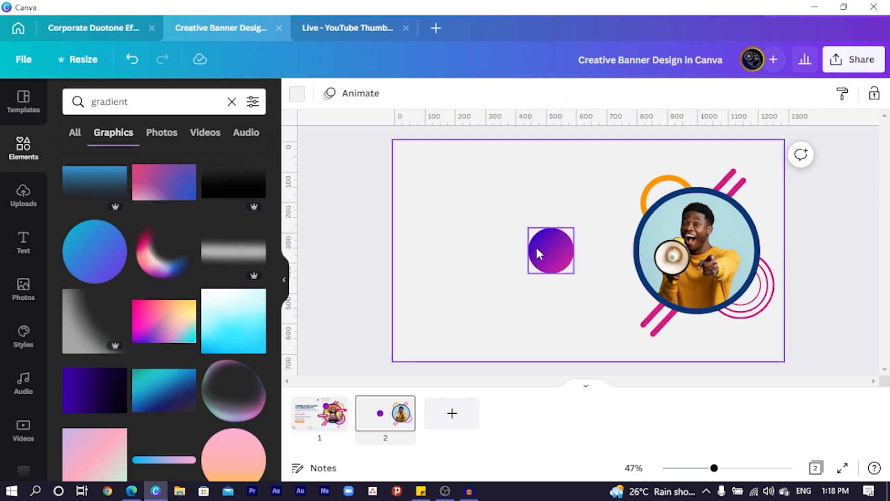
left_click_drag(537, 257, 627, 231)
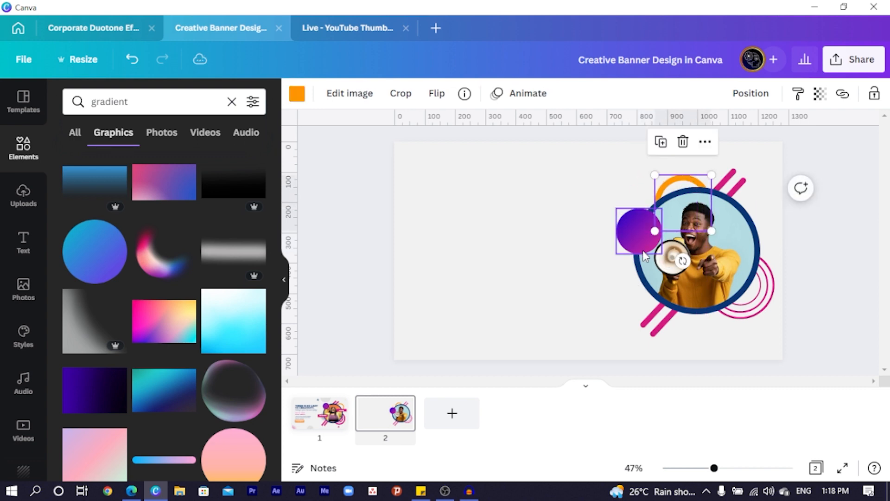
left_click_drag(639, 249, 633, 276)
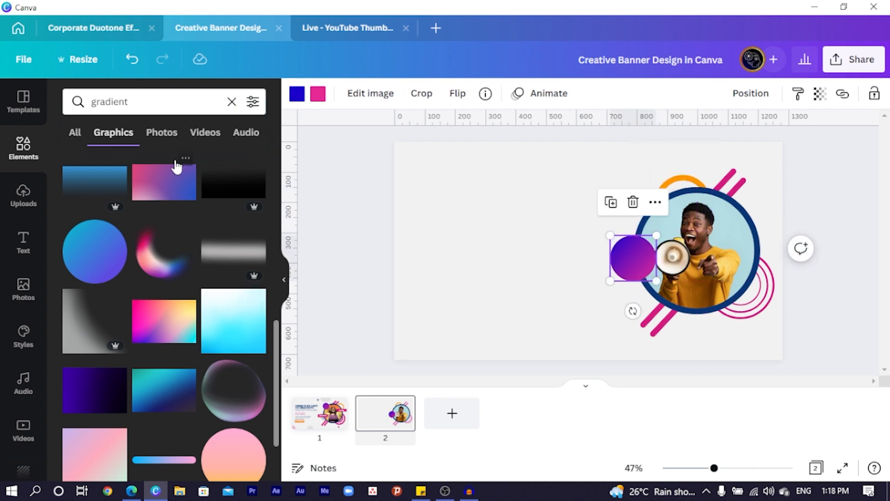
Step: Search the photo library for "circle"
left_click(175, 98)
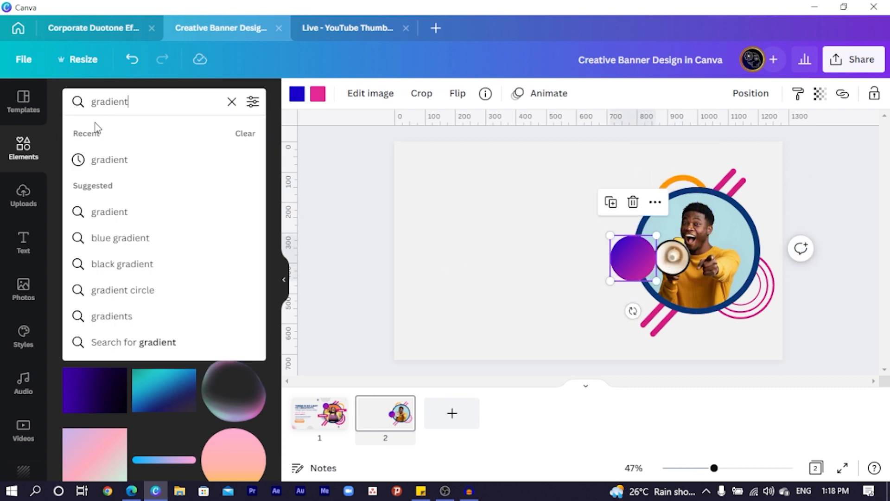
left_click(22, 294)
left_click(170, 97)
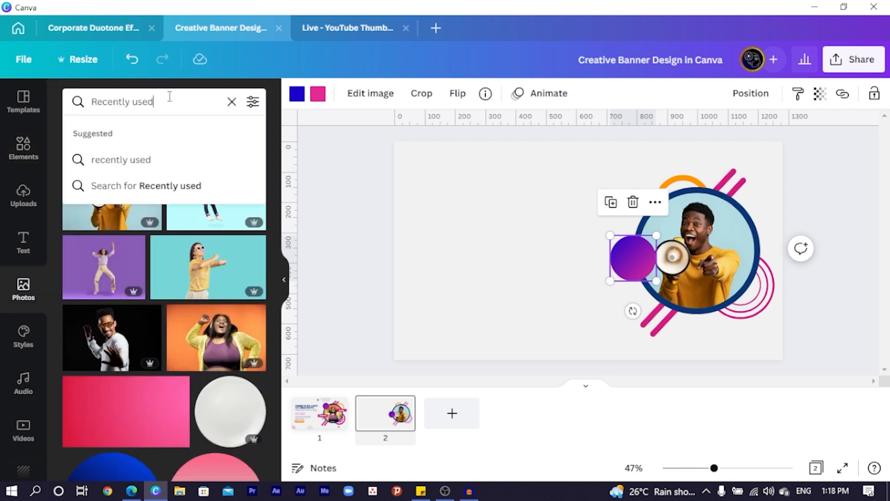
triple_click(169, 96)
type("circle")
key("Return")
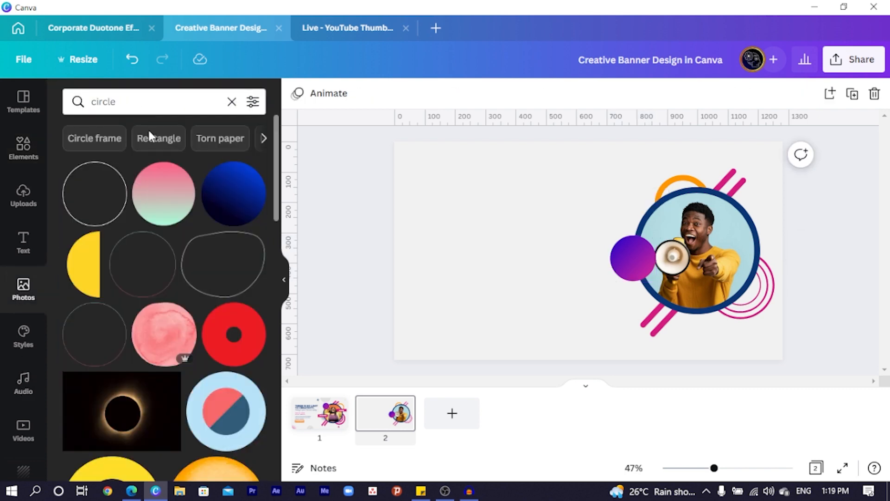
Step: Add the orange textured circle photo to the page and shrink it to slightly larger than the gradient circle
scroll(178, 200, "down", 5)
scroll(178, 200, "down", 1)
left_click(189, 259)
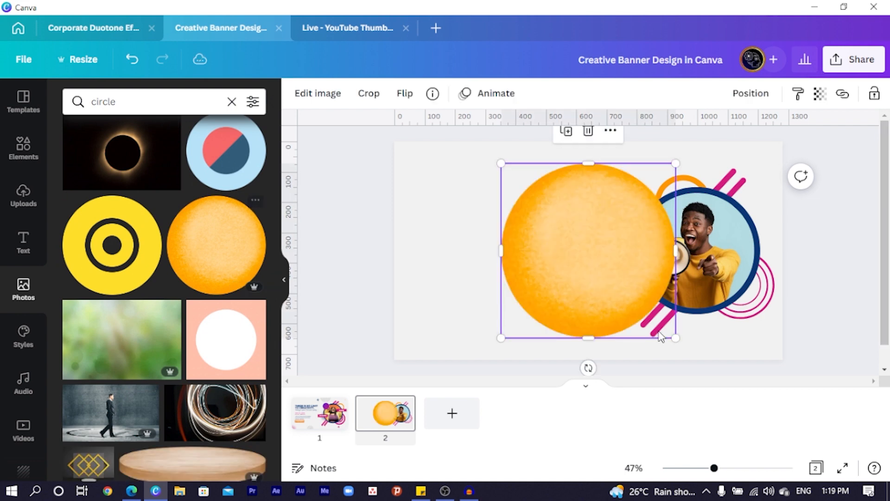
left_click_drag(588, 289, 446, 311)
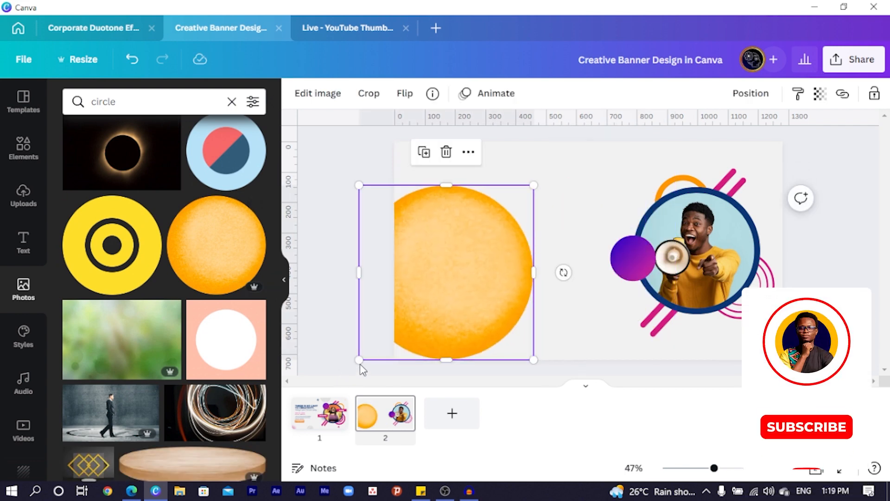
left_click_drag(359, 361, 525, 289)
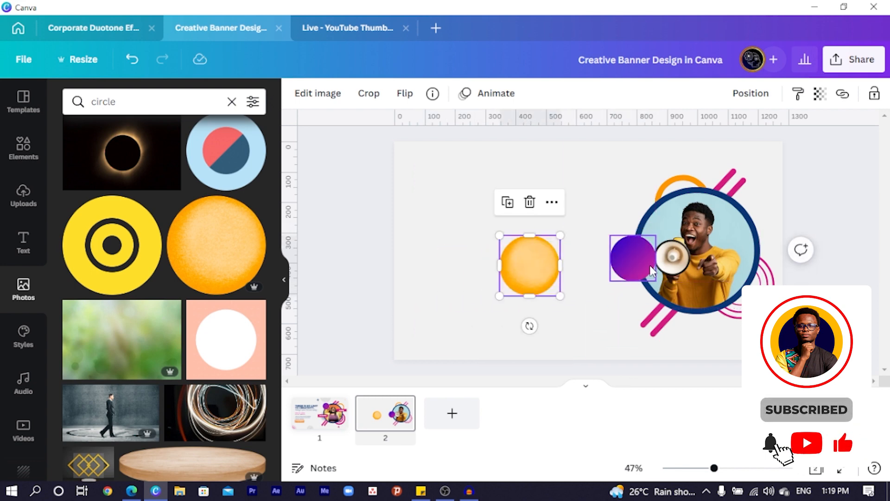
Step: Stack the orange and gradient circles at matching size in the empty area left of the photo, with the orange one behind
left_click_drag(635, 258, 477, 236)
left_click_drag(547, 286, 479, 236)
left_click(530, 196)
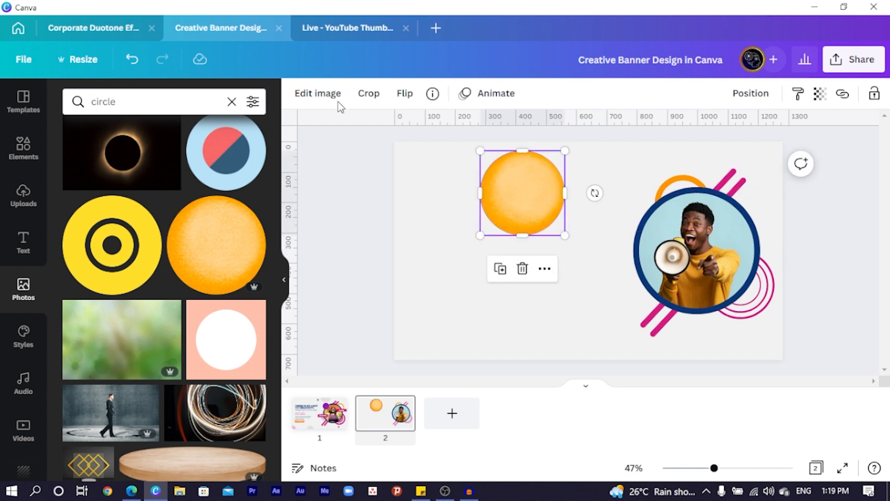
left_click(324, 98)
right_click(524, 199)
left_click(549, 243)
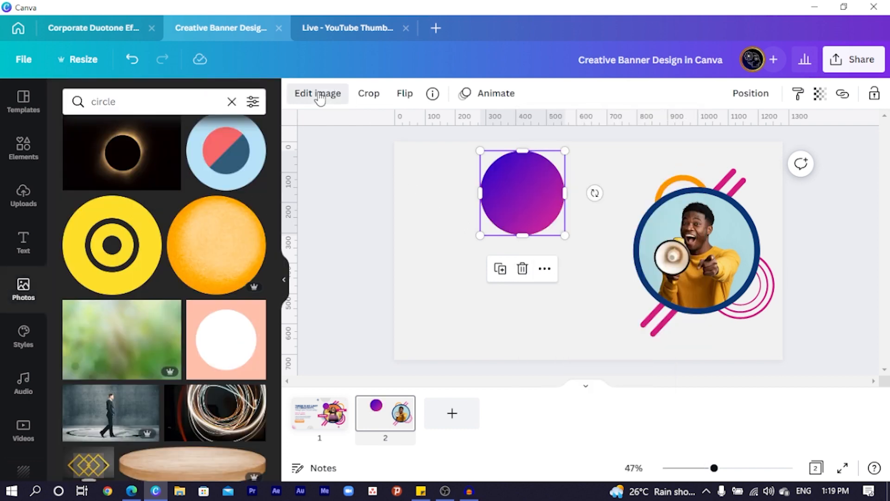
Step: Give the orange circle behind the gradient circle a Glow shadow with size 10, transparency 29 and blur 12
left_click(318, 94)
type("shadow")
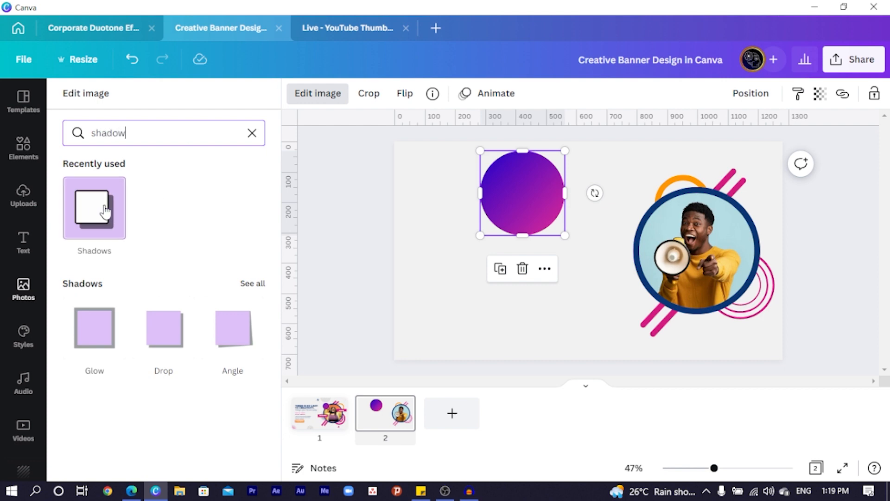
left_click(106, 211)
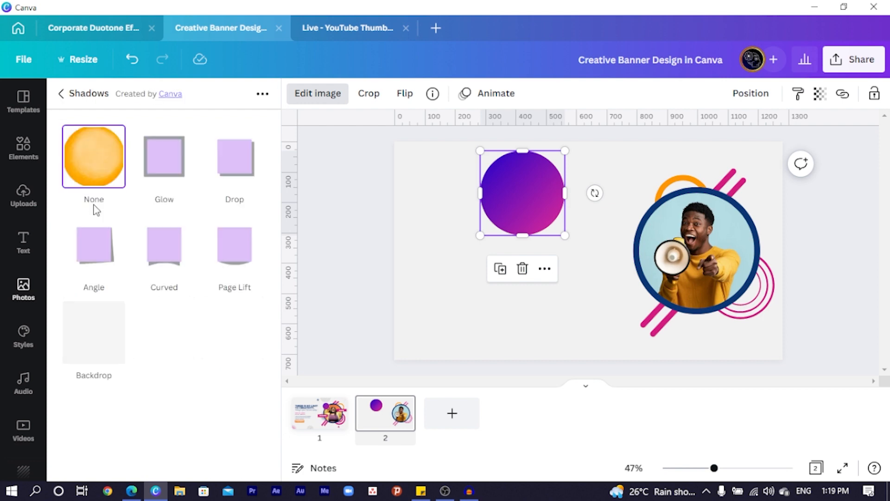
left_click(158, 176)
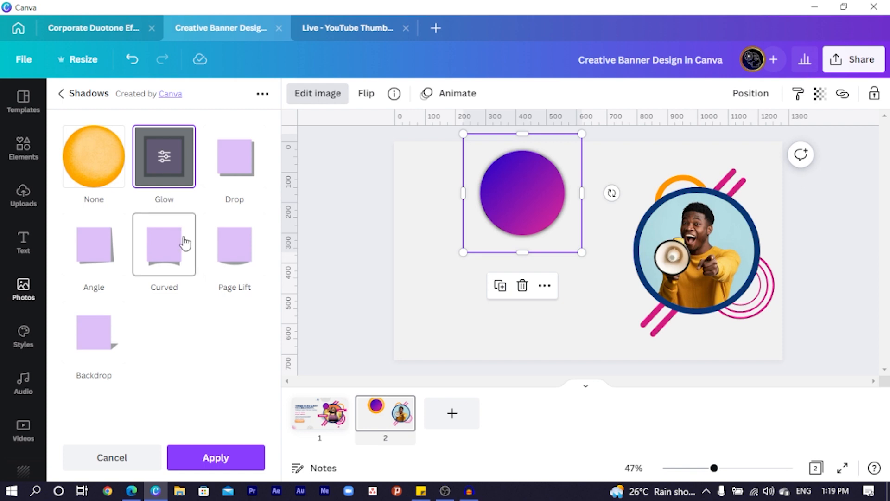
left_click(163, 179)
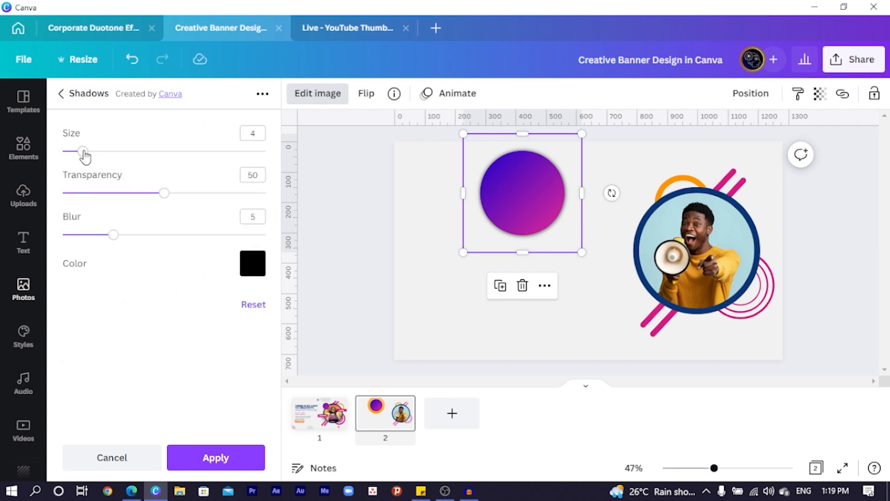
left_click_drag(106, 160, 114, 160)
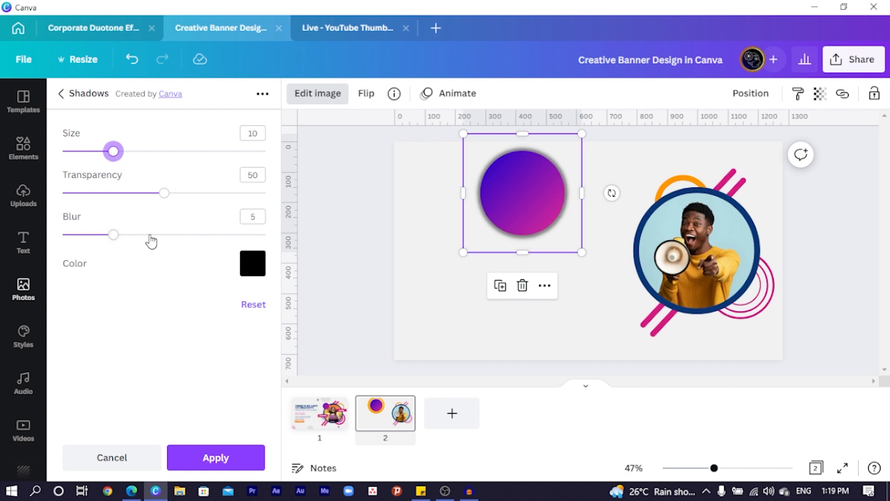
left_click_drag(151, 240, 185, 238)
left_click_drag(141, 192, 128, 193)
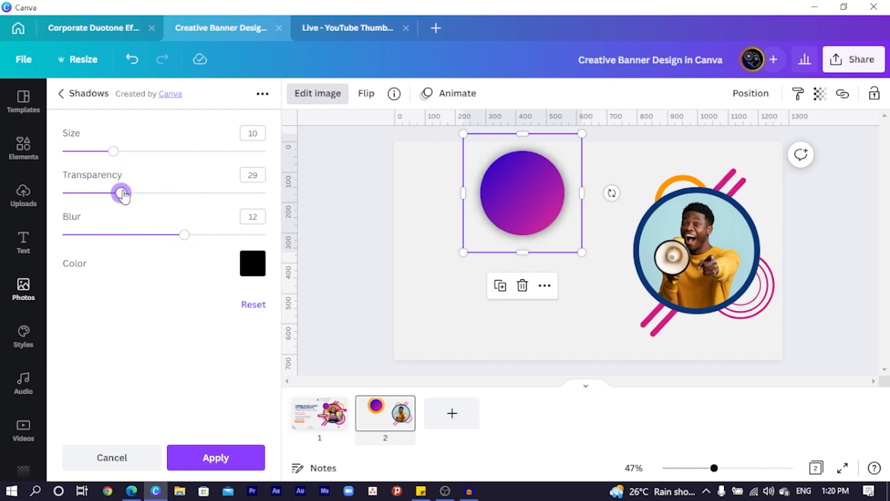
Step: Group the gradient circle with the shadowed circle behind it and shrink the group
left_click_drag(390, 172, 522, 207)
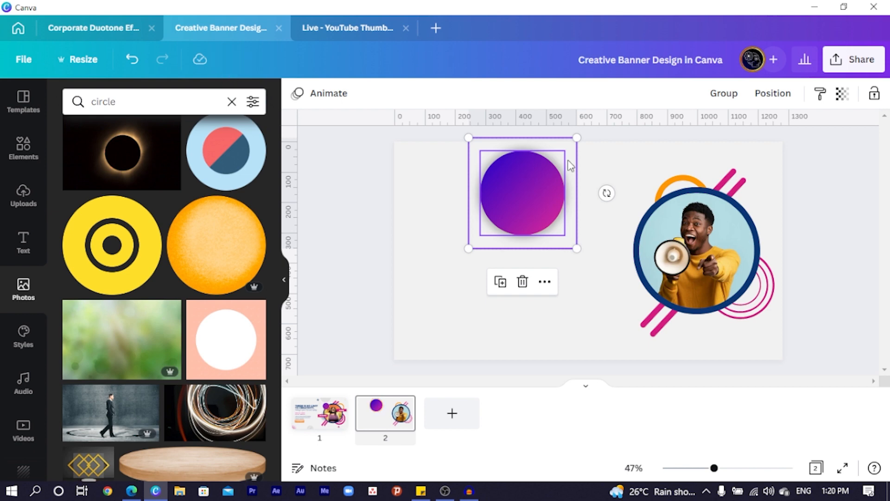
left_click(724, 93)
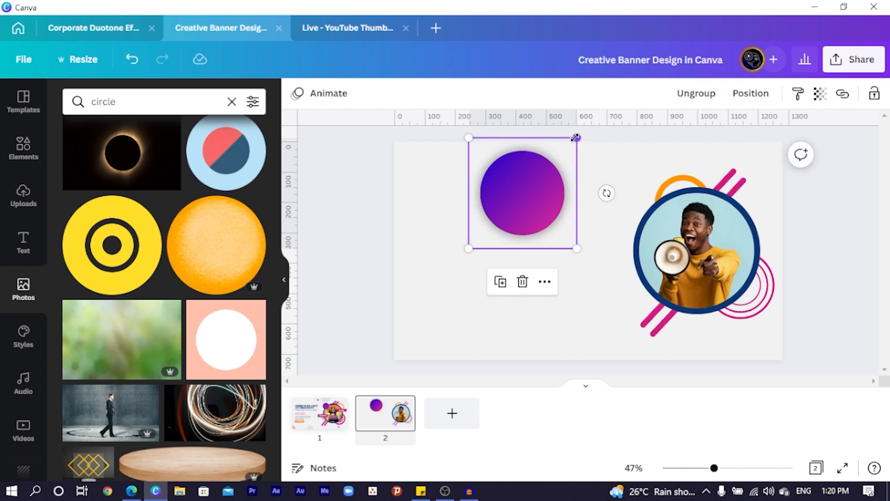
left_click_drag(575, 137, 529, 185)
Step: Move the circle group onto the photo's upper-left edge and nudge the lower pair of magenta lines slightly up and to the right
left_click_drag(508, 220, 642, 262)
left_click(527, 294)
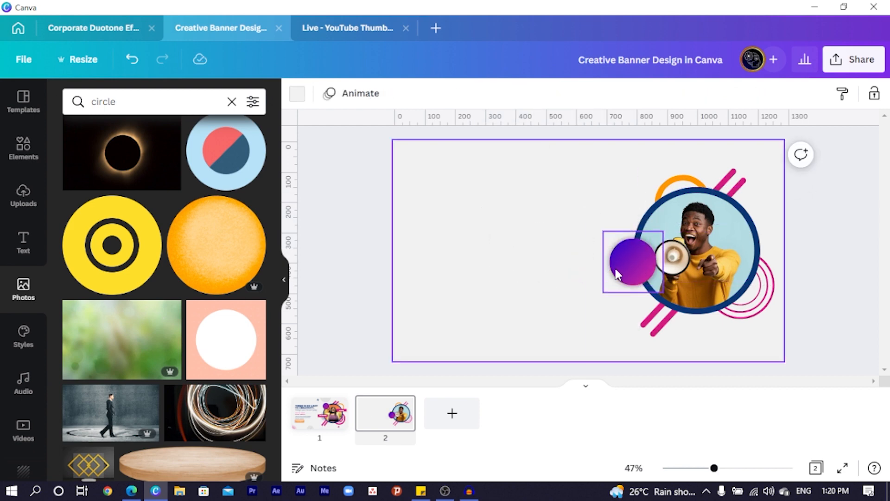
left_click_drag(616, 269, 617, 240)
left_click(558, 262)
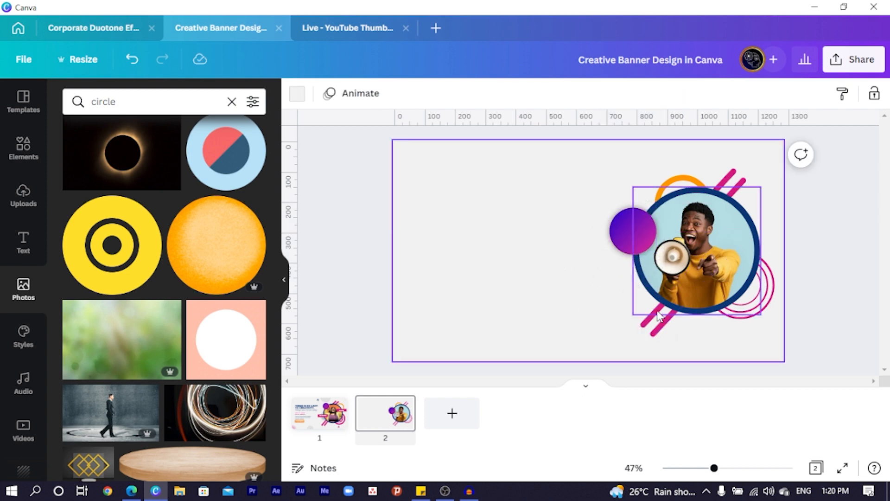
left_click_drag(653, 330, 660, 320)
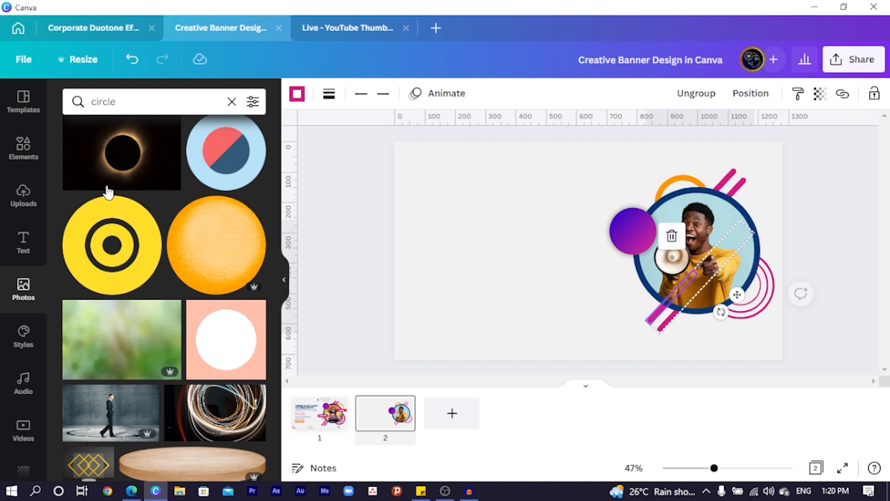
Step: Search the photo library for "halftone"
left_click(157, 101)
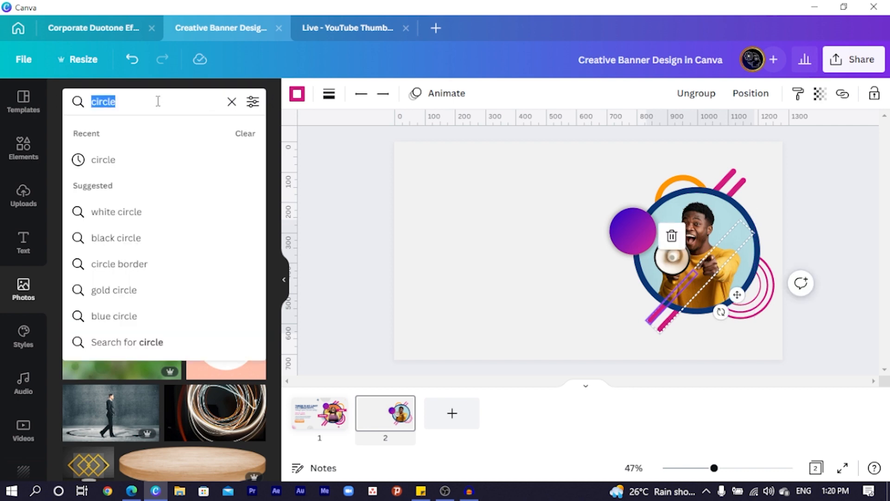
type("hal")
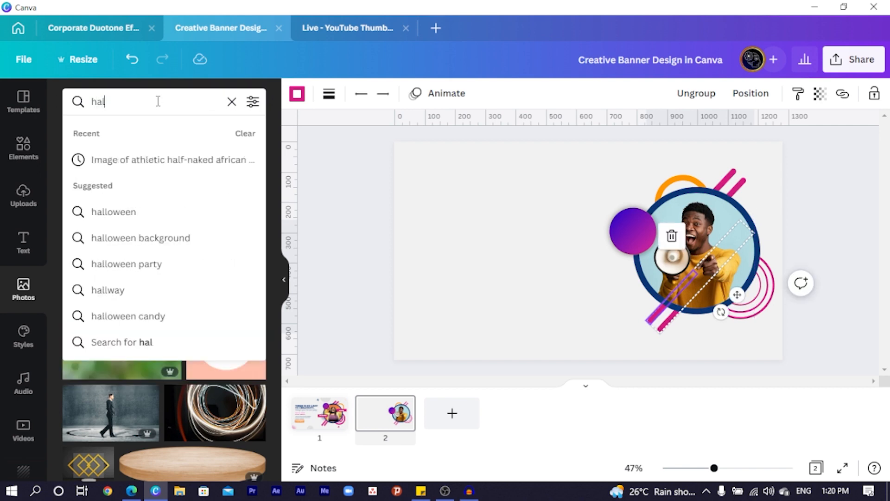
type("ftone")
key("Return")
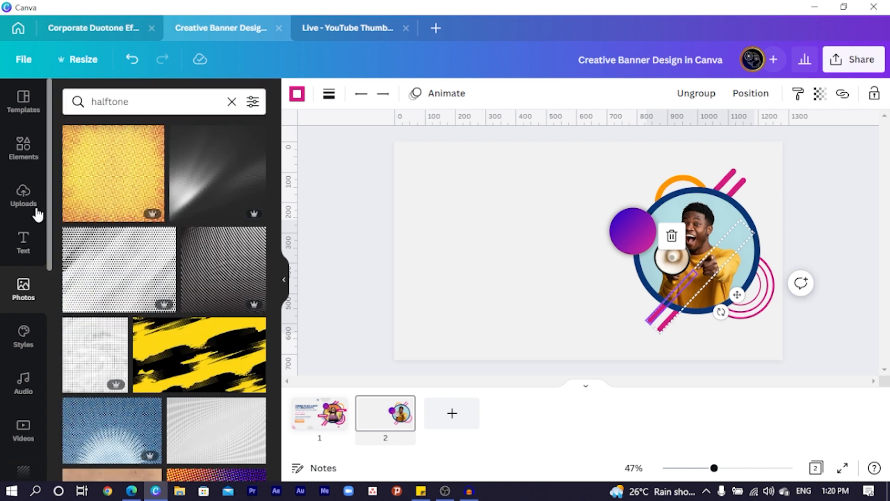
Step: Search the element graphics for "halftone" and add the round black halftone dot pattern to the page
left_click(22, 153)
left_click(168, 109)
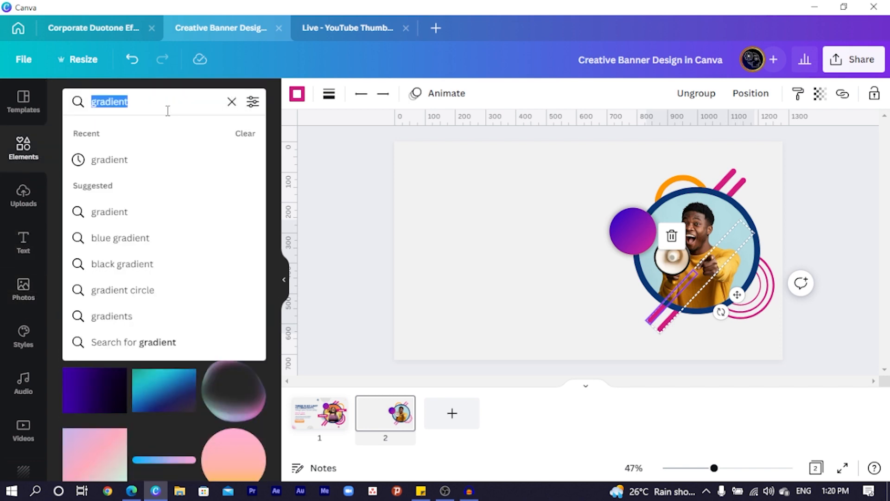
type("halftone")
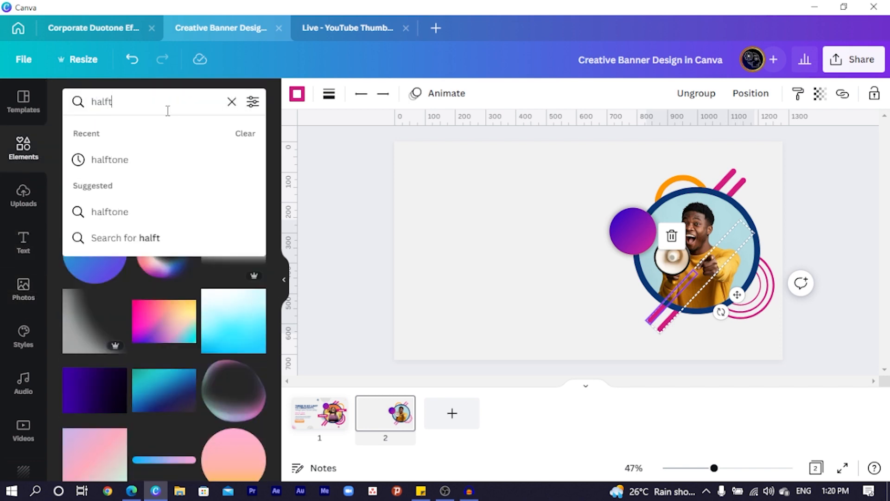
key("Return")
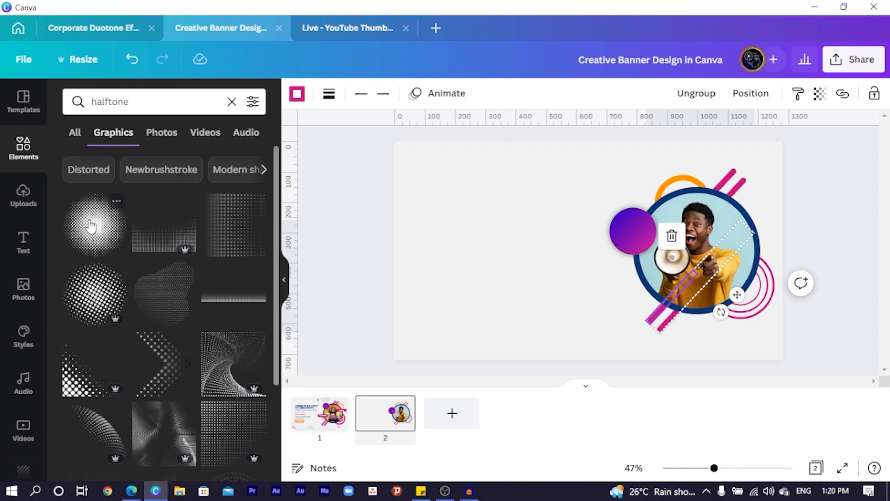
left_click(105, 301)
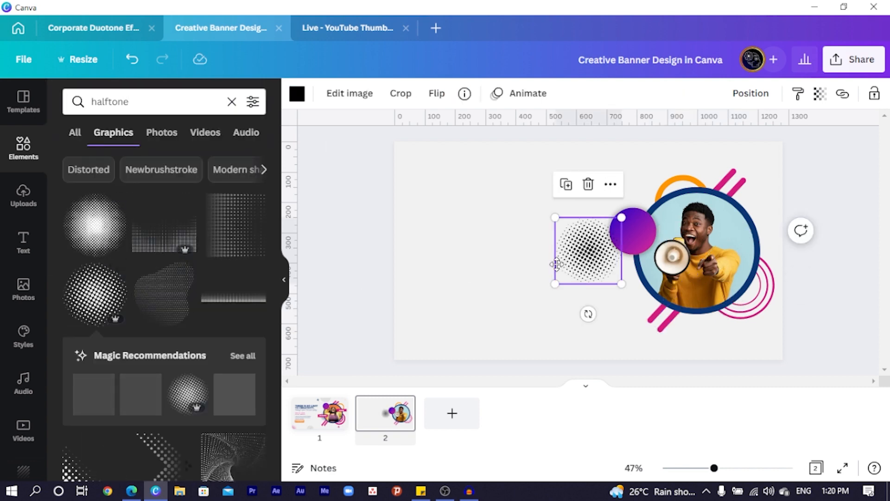
Step: Search the element graphics for "circle with diagonal ine", add the diagonally striped circle, and colour it orange in an open area of the page
left_click(154, 102)
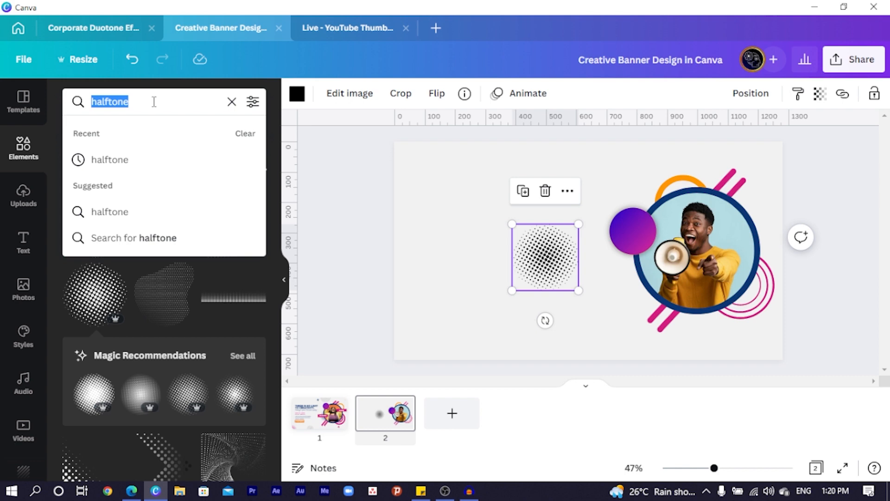
type("circle with ")
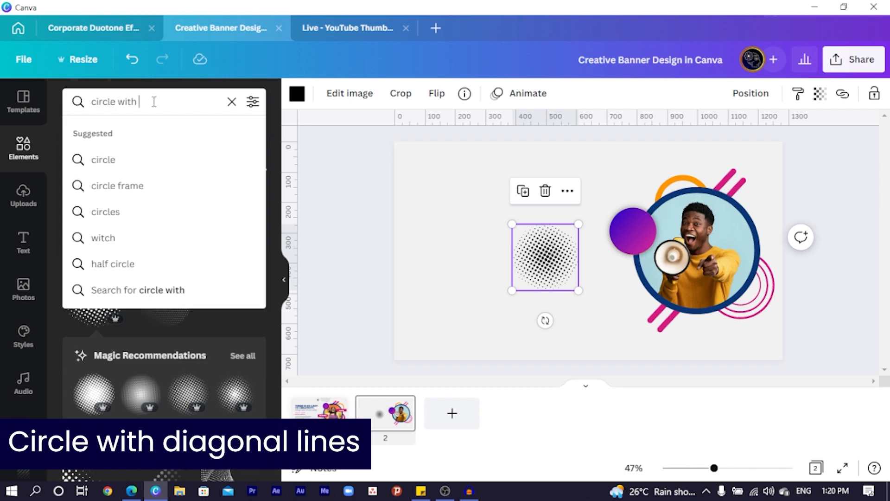
type("diagonal ine")
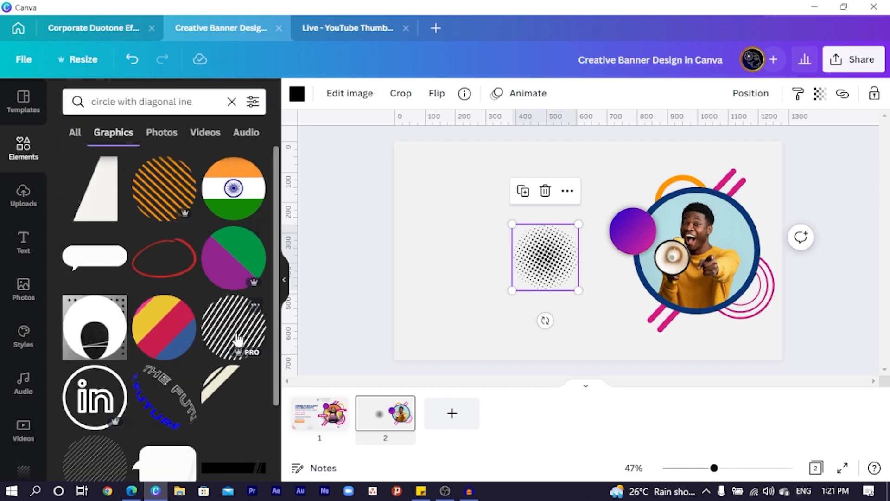
left_click(238, 342)
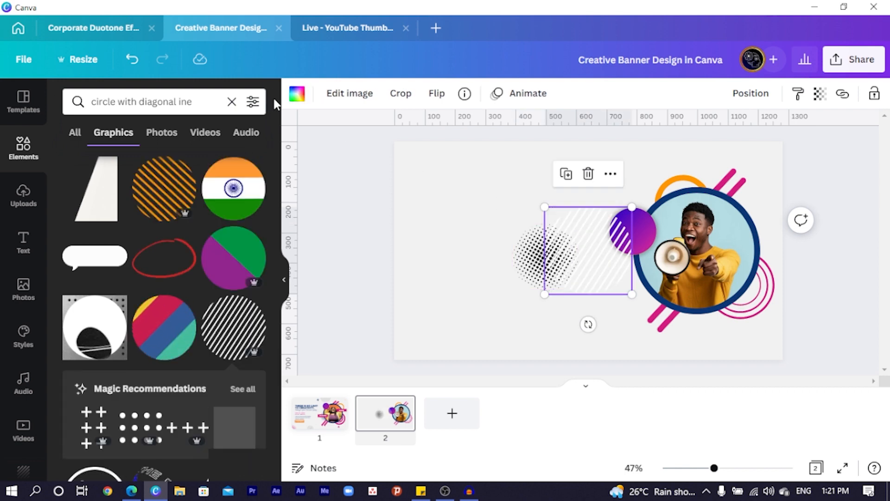
left_click(297, 94)
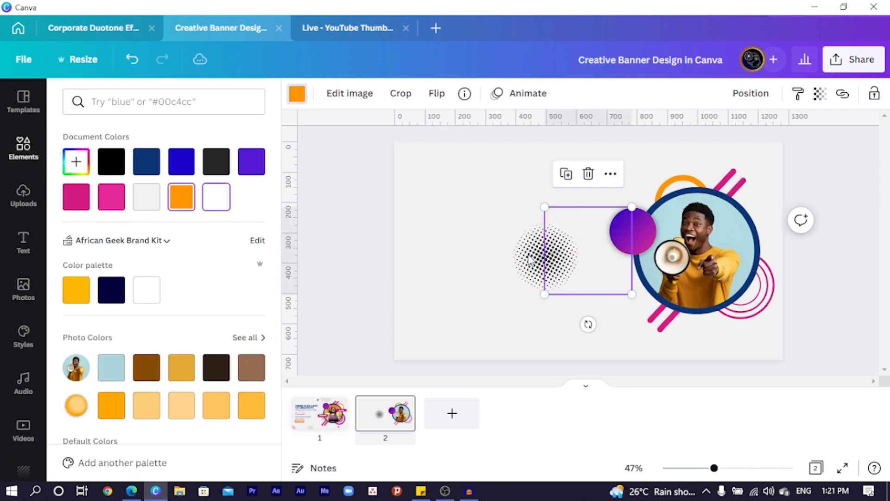
left_click_drag(560, 234, 450, 191)
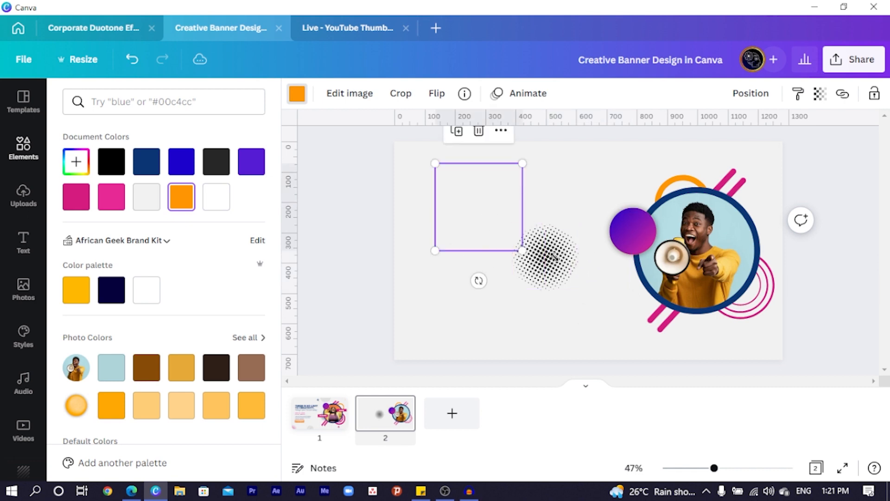
Step: Colour the halftone dot pattern magenta and place copies cut off by the page's top-right and bottom-left corners
left_click(540, 262)
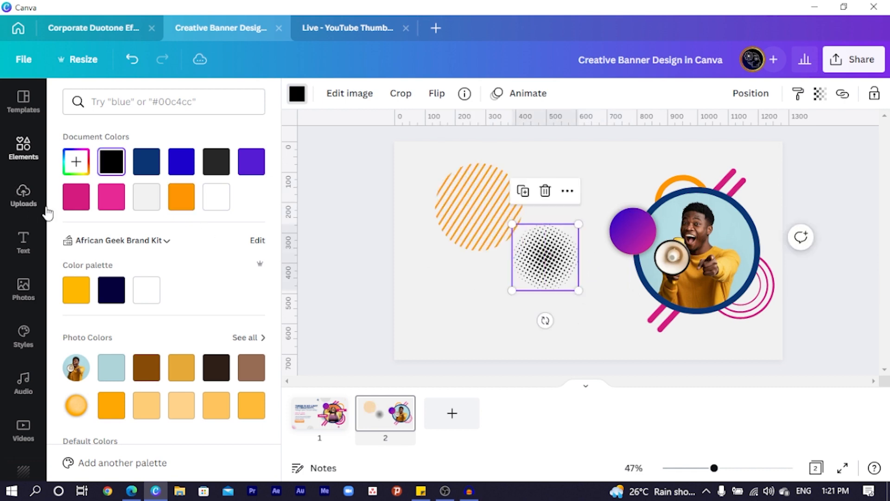
left_click(76, 197)
left_click_drag(540, 257, 768, 125)
Step: Shrink the orange striped circle onto the photo's lower-right edge and move the magenta rings up along the photo's right side
left_click_drag(465, 242, 728, 326)
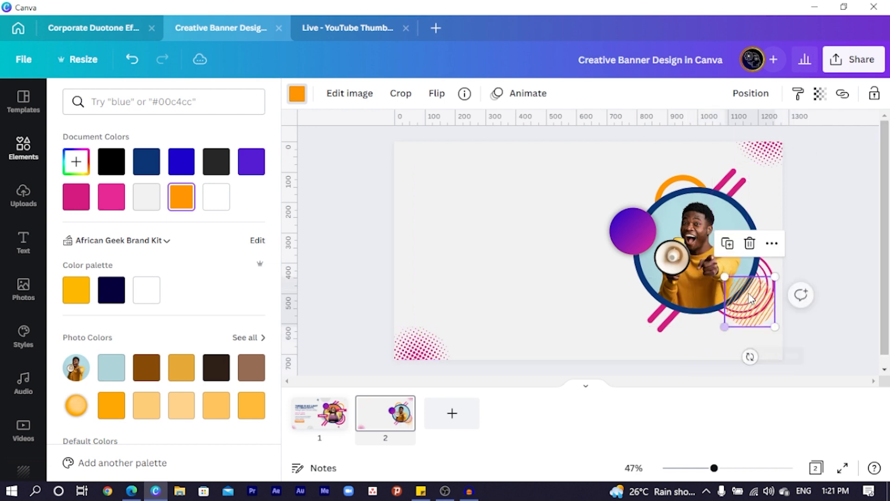
left_click_drag(752, 299, 721, 313)
left_click_drag(767, 287, 768, 248)
left_click(726, 318)
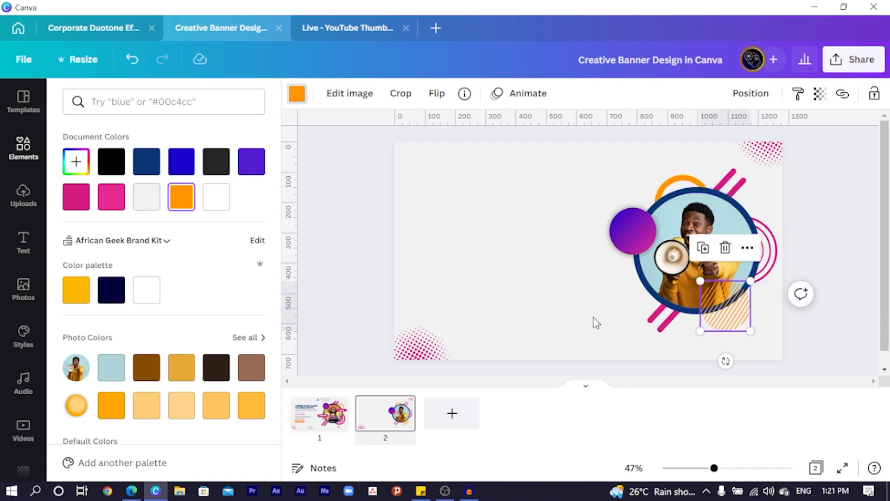
left_click(595, 322)
left_click(728, 312)
key("shift+Down")
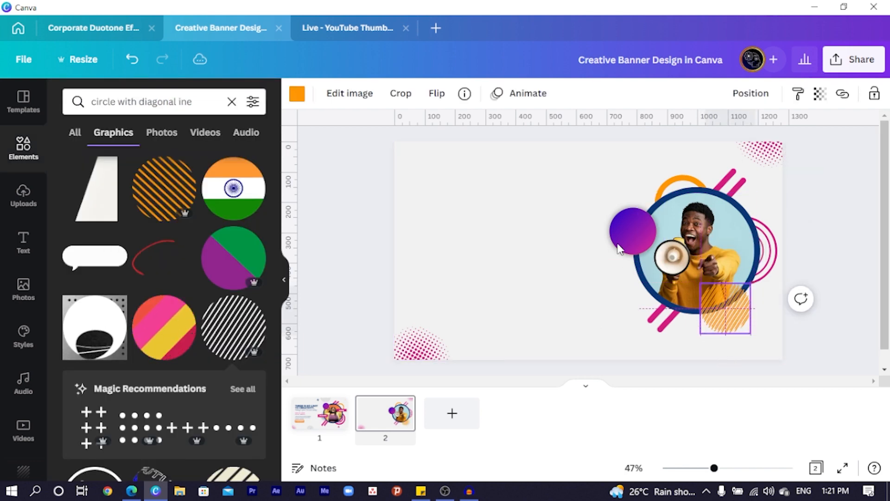
Step: Place a larger copy of the orange striped circle partly cut off by the page's top edge
left_click_drag(619, 249, 495, 196)
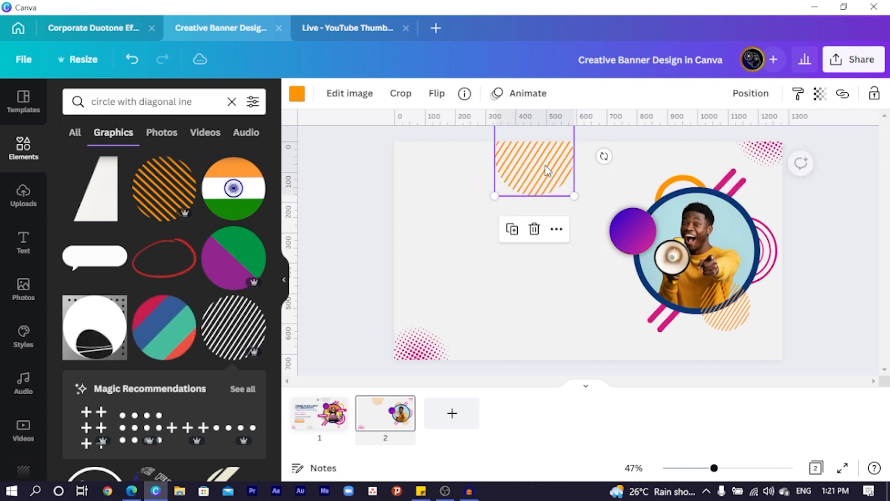
left_click_drag(548, 171, 543, 163)
left_click(565, 210)
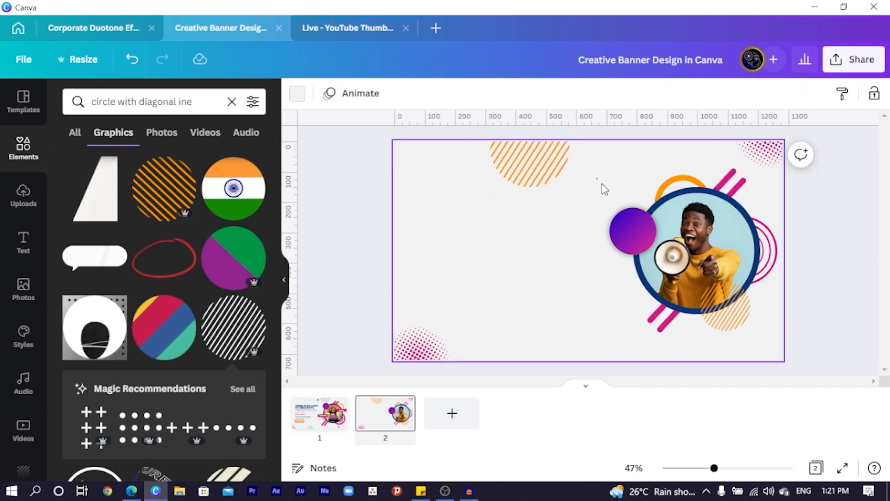
Step: Enlarge the circular photo artwork slightly and shrink the gradient circle group to about 189 by 194
left_click_drag(602, 184, 591, 336)
left_click(508, 306)
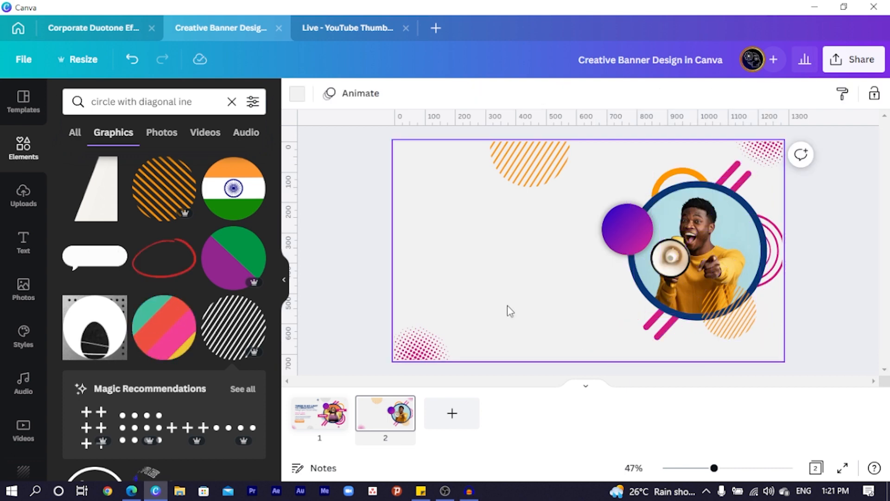
left_click(600, 257)
left_click_drag(595, 263, 605, 256)
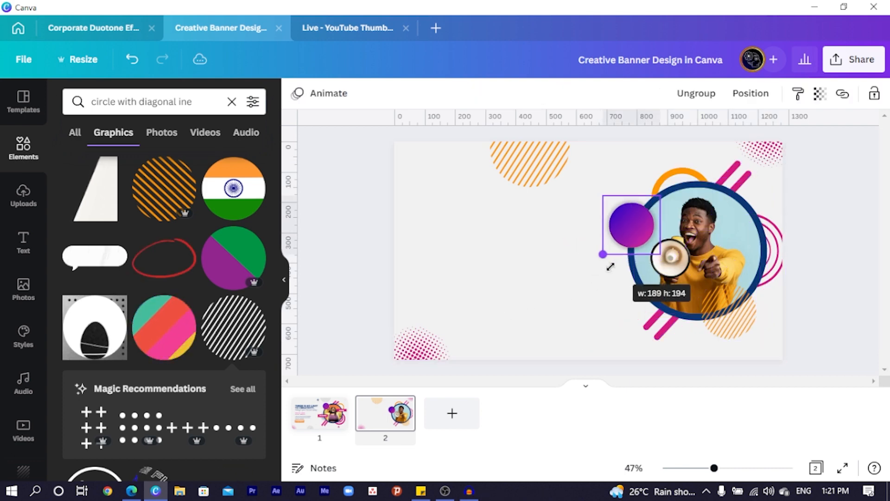
left_click(562, 298)
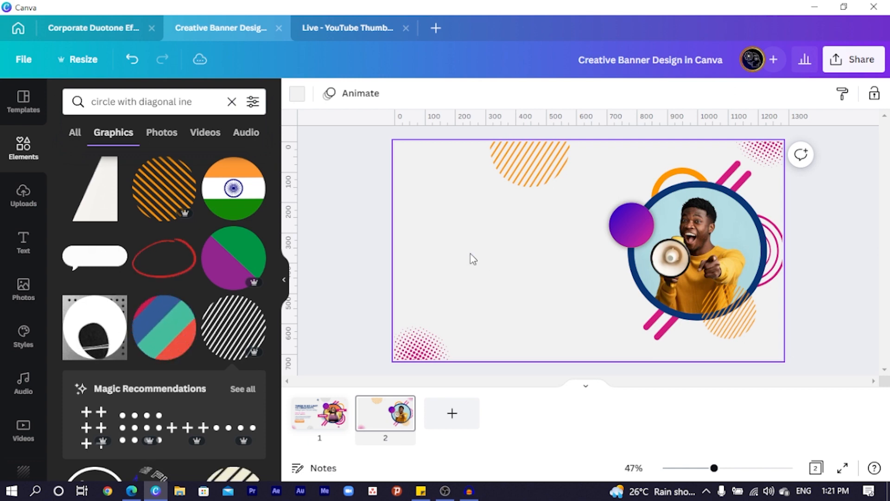
Step: Add a yellow rectangle and flatten it into a button-like bar in the lower-left area of the page
key("r")
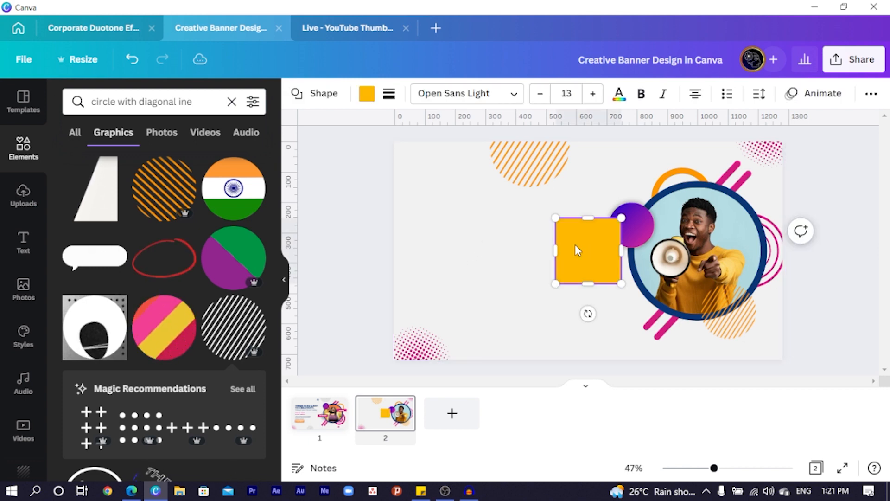
left_click_drag(577, 250, 478, 262)
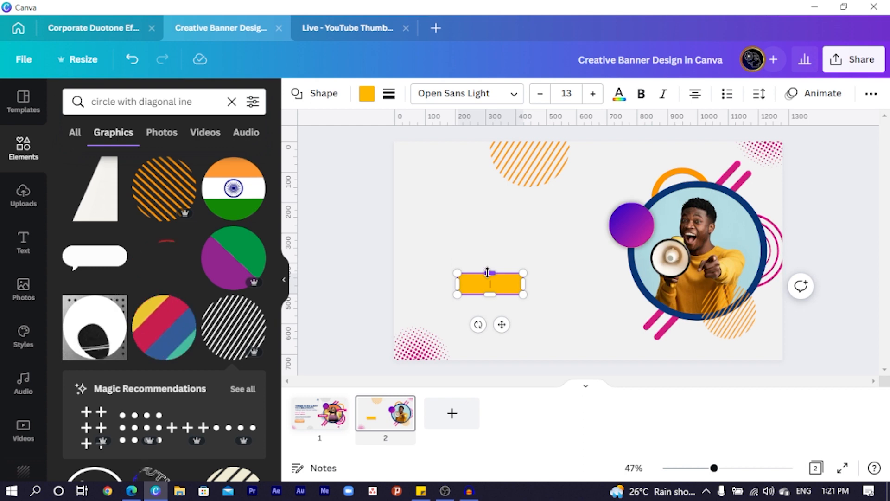
Step: Search the photo library for "square"
left_click(186, 98)
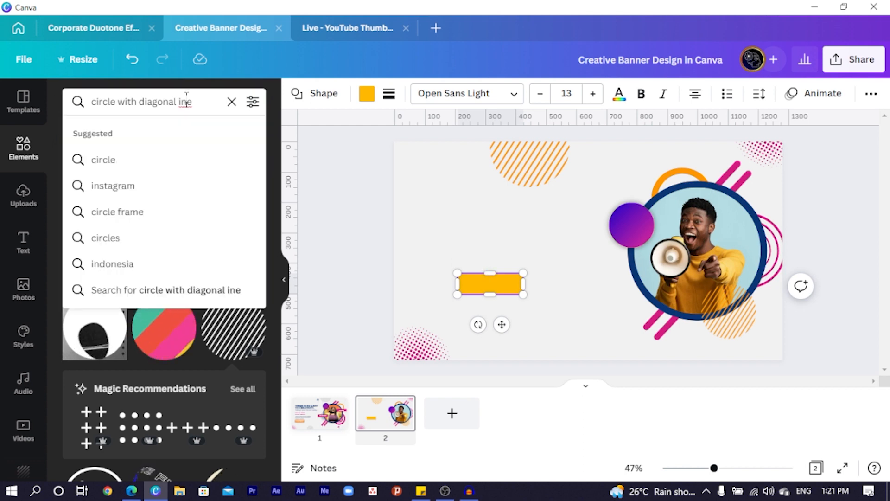
triple_click(187, 99)
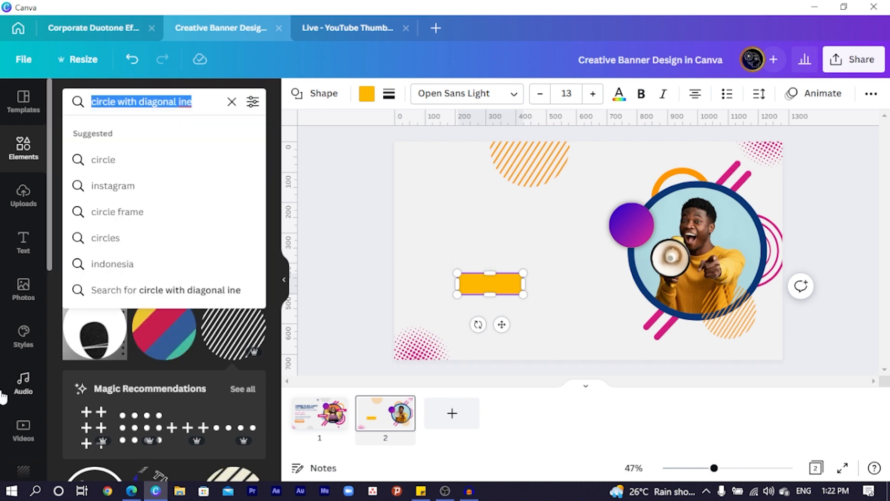
left_click(23, 287)
triple_click(168, 103)
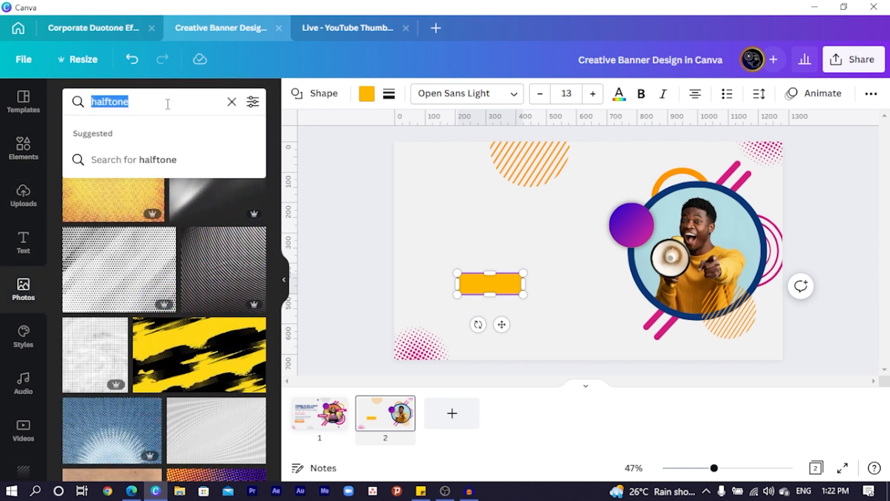
type("square")
key("Return")
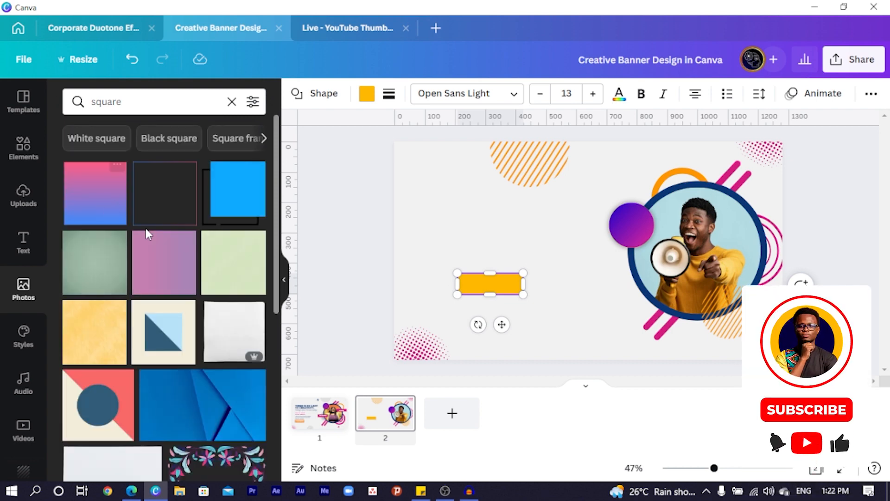
left_click(189, 327)
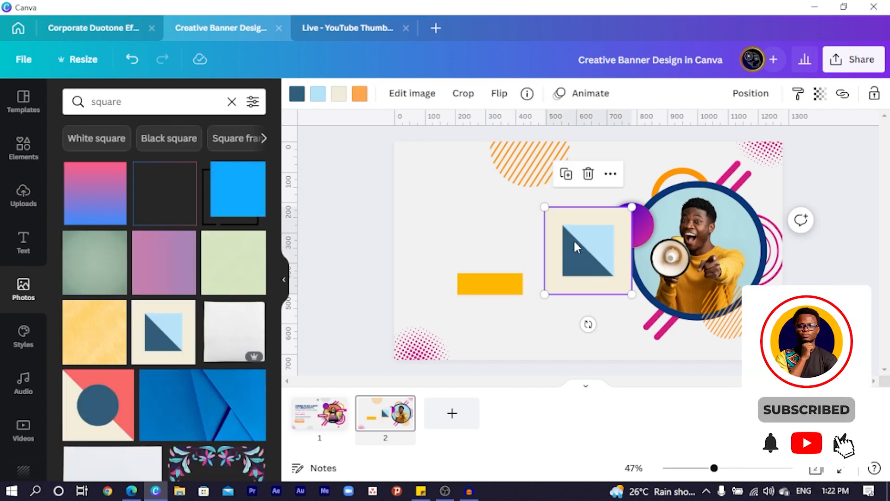
left_click_drag(586, 256, 530, 291)
key("Delete")
Step: Add a plain blue textured photo from the results and crop it to cover the yellow bar exactly
scroll(190, 167, "down", 5)
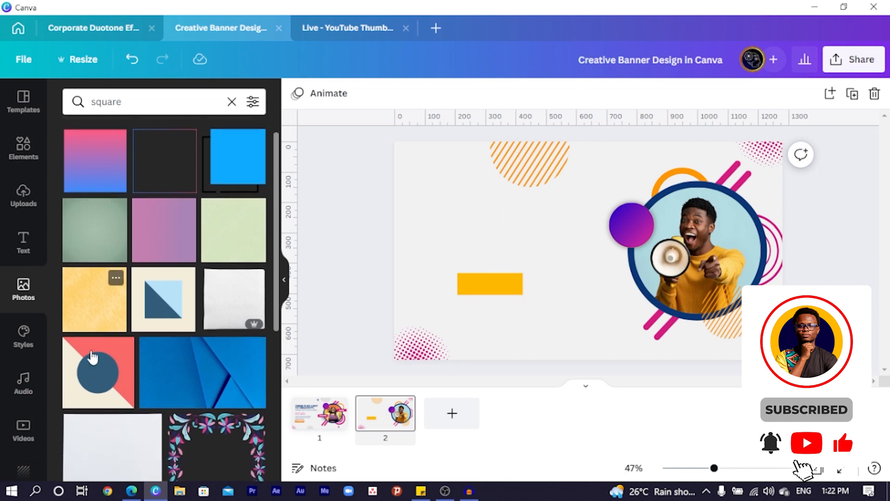
left_click(189, 167)
left_click_drag(579, 258, 605, 368)
left_click_drag(768, 331, 523, 331)
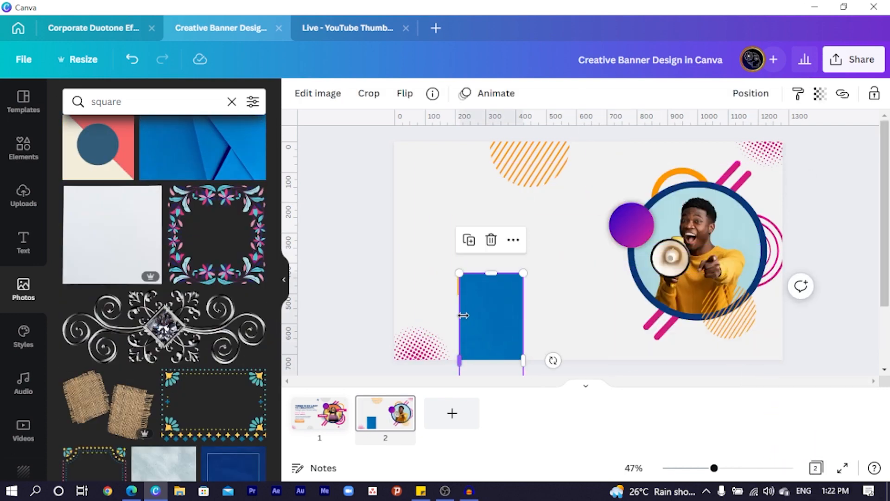
scroll(533, 325, "down", 3)
left_click_drag(491, 306, 477, 292)
scroll(471, 242, "up", 3)
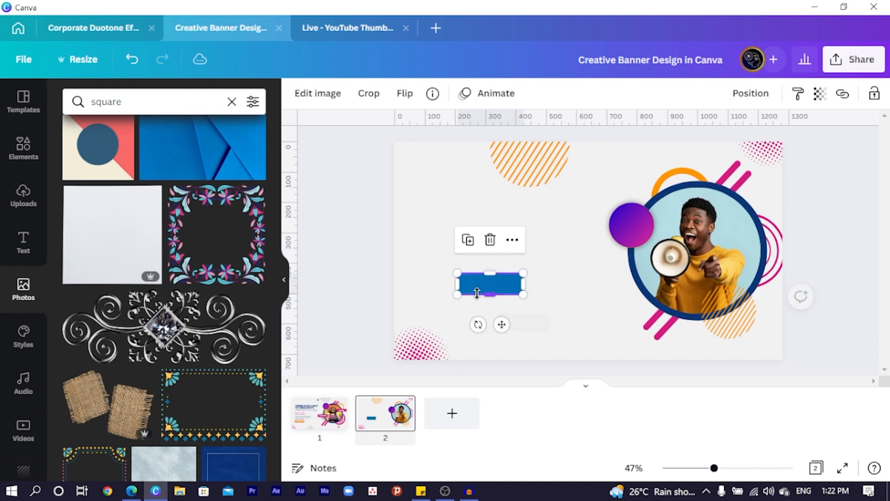
Step: Send the blue photo behind the yellow bar
scroll(477, 292, "up", 4)
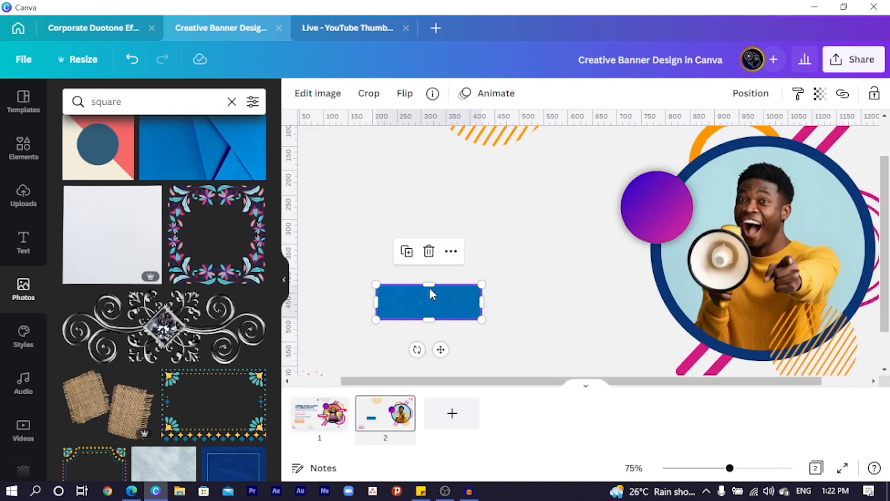
right_click(429, 297)
left_click(459, 240)
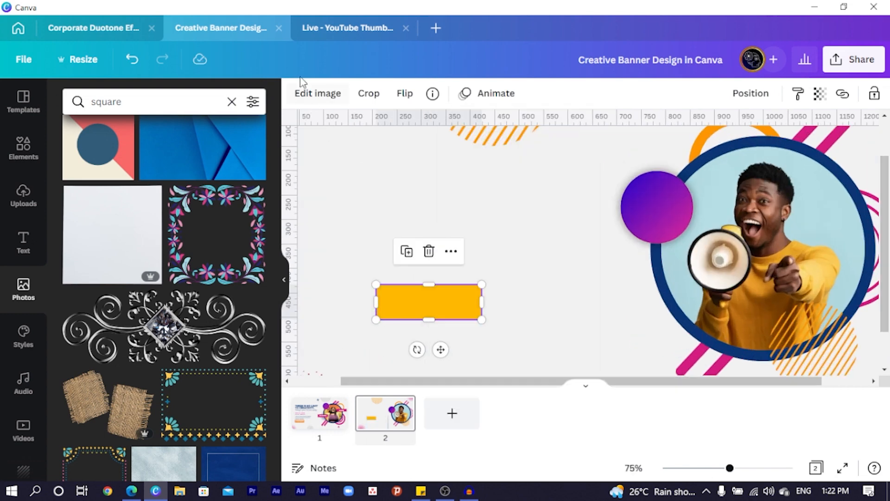
Step: Apply a Glow shadow to the blue photo with size 6, transparency 21 and blur 6
left_click(311, 95)
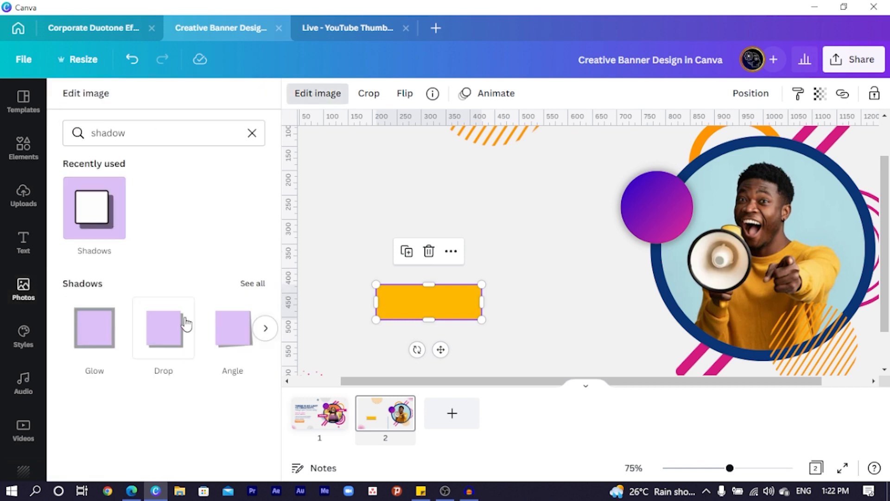
left_click(99, 345)
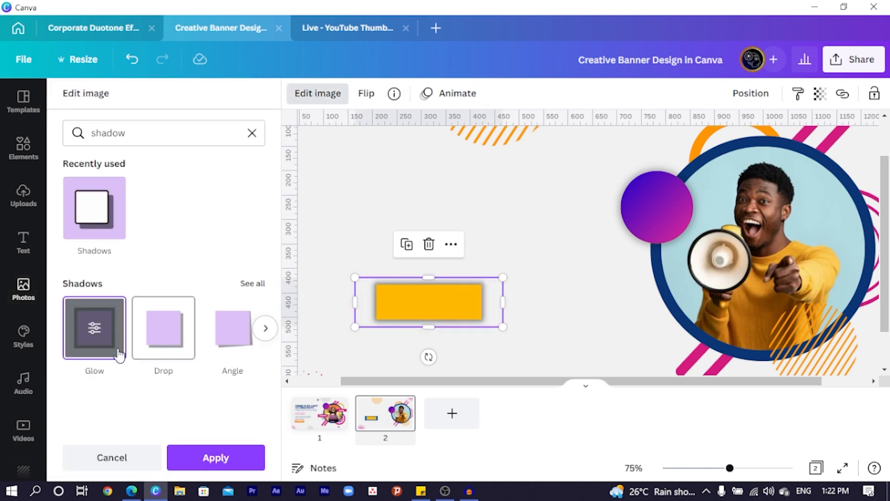
left_click(97, 344)
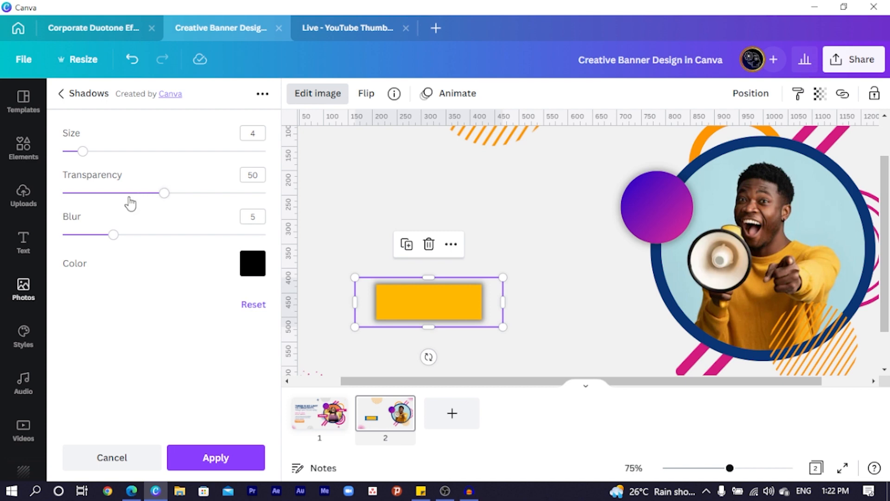
left_click_drag(125, 195, 106, 194)
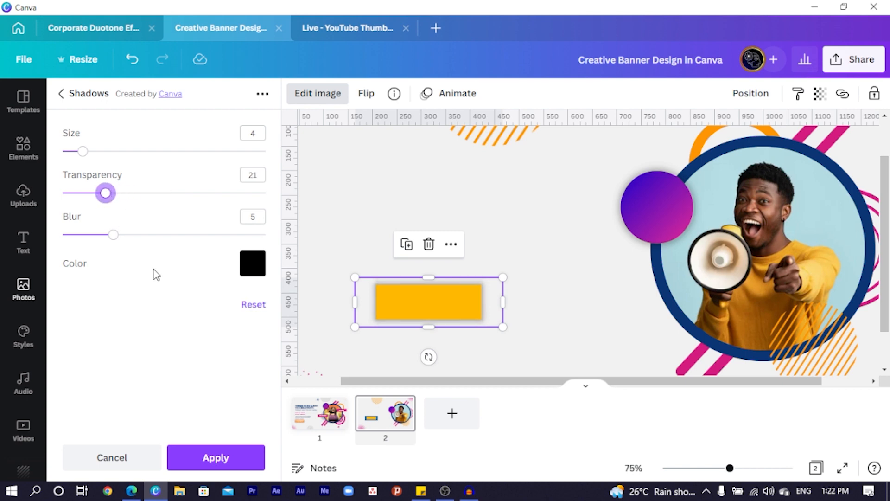
left_click_drag(113, 235, 124, 242)
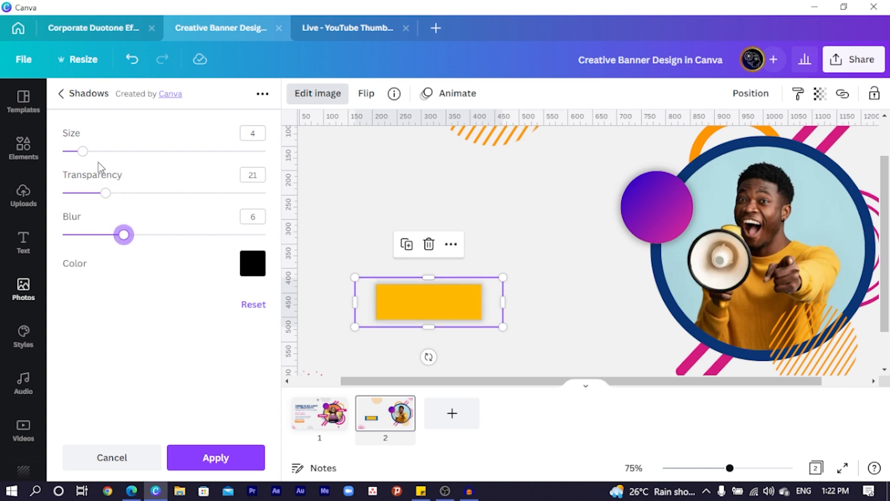
left_click_drag(97, 152, 99, 160)
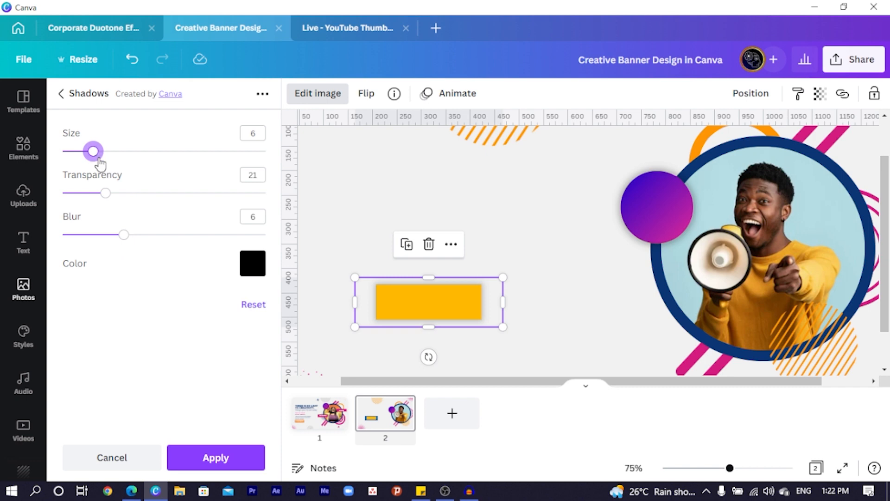
left_click(372, 227)
Step: Recolour the yellow bar with the bright pink from the document colors
left_click(427, 300)
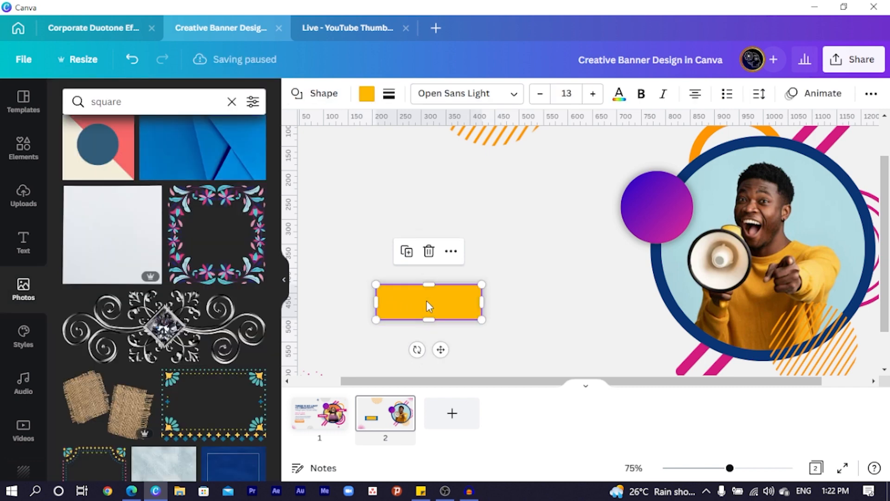
left_click(367, 95)
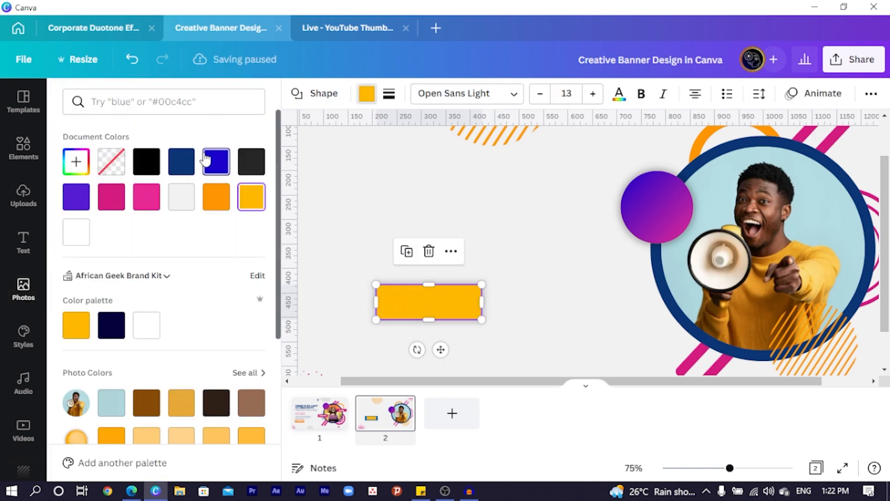
left_click(148, 203)
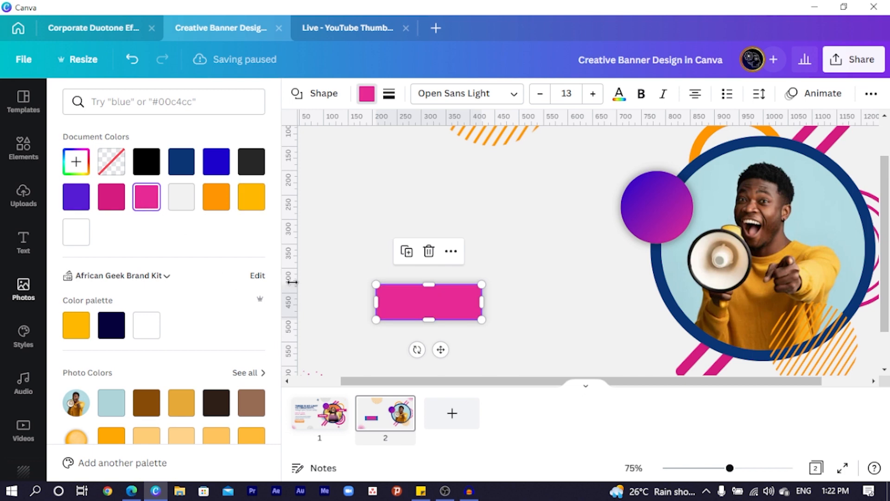
Step: Undo the Glow shadow on the blue photo behind the pink bar
left_click(429, 320)
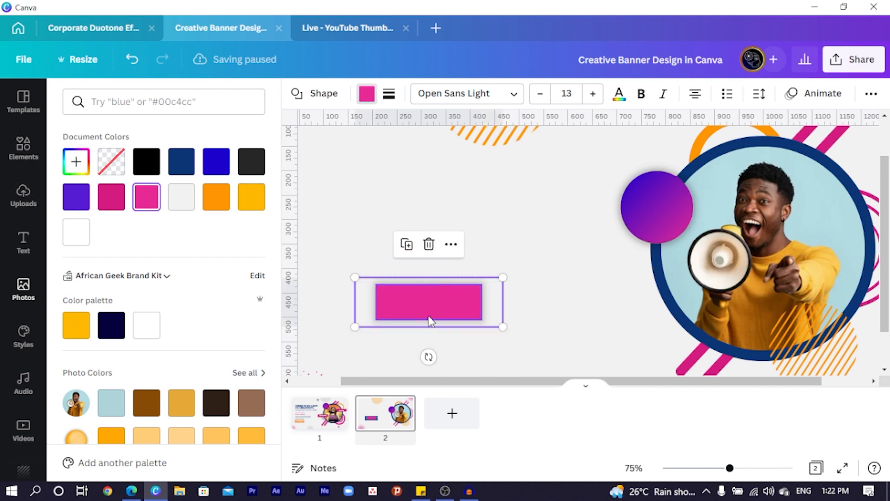
key("ctrl+z")
left_click(398, 262)
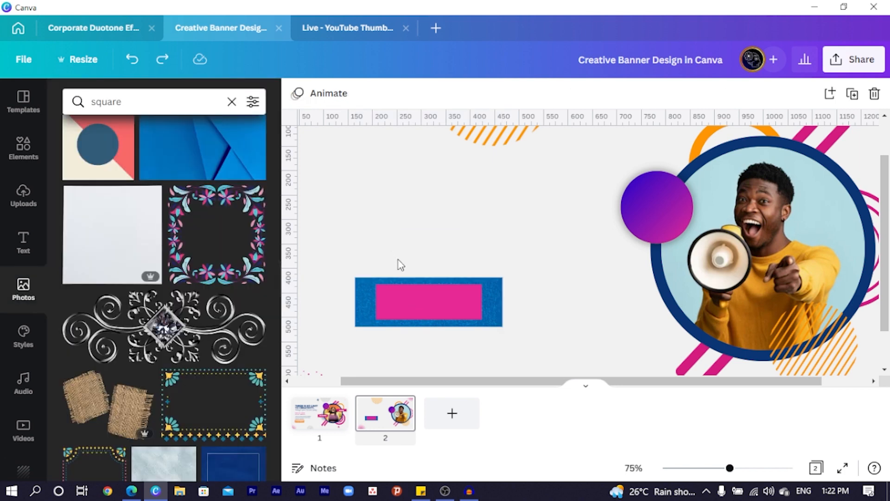
Step: Crop the sides and lower edge of the blue photo so it sits exactly behind the pink bar
left_click(488, 321)
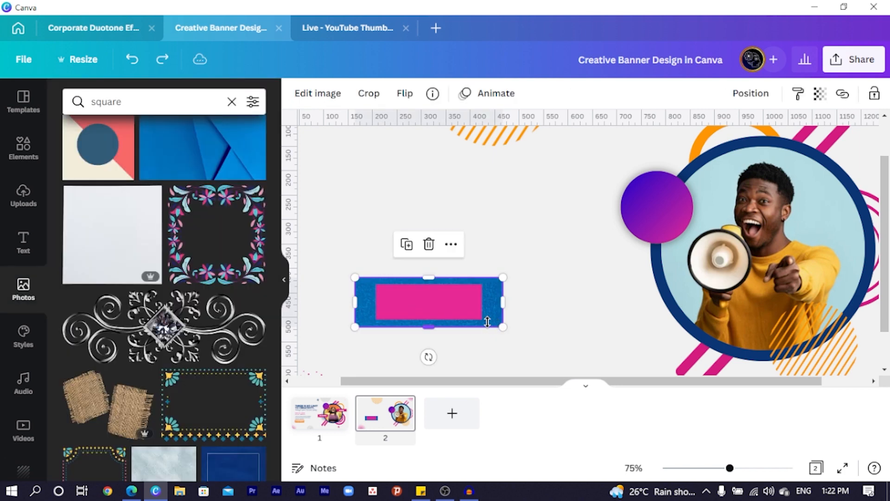
left_click_drag(353, 300, 377, 301)
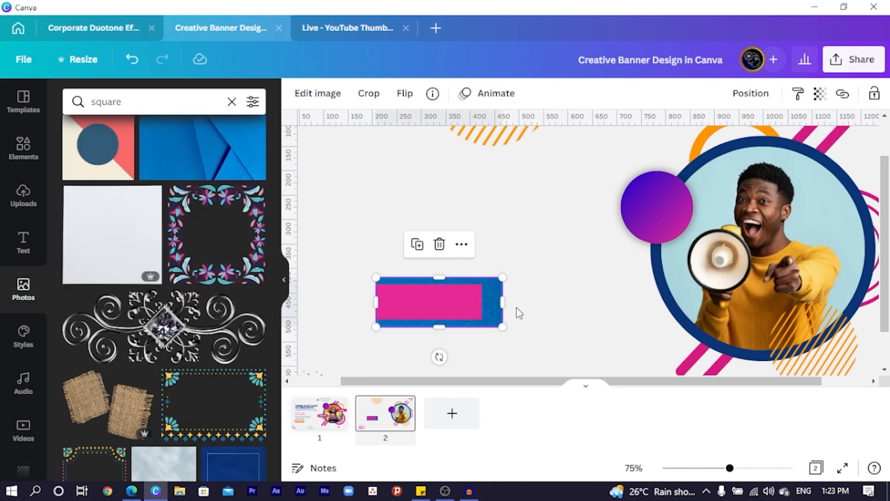
left_click_drag(501, 302, 482, 302)
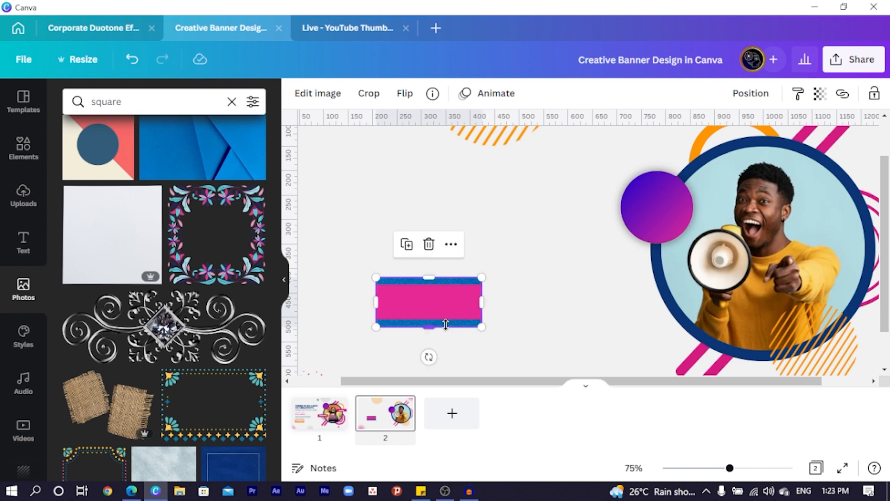
left_click_drag(439, 326, 442, 318)
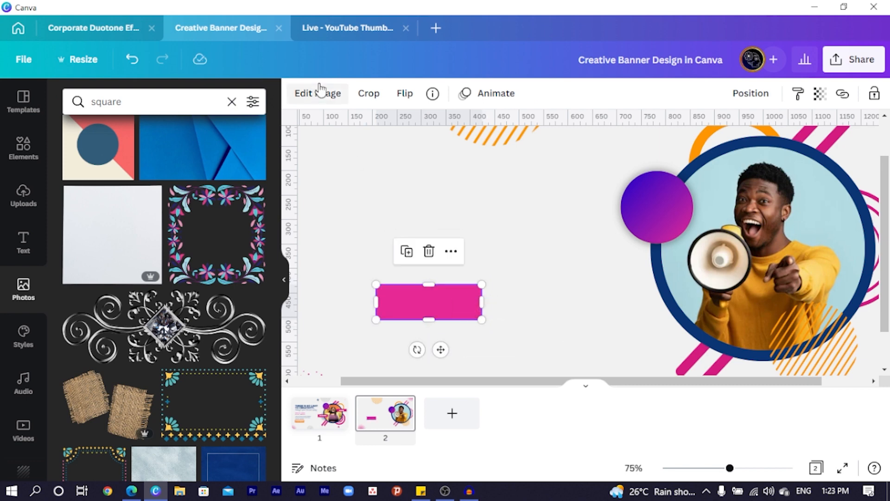
Step: Apply a Glow shadow to the blue photo with size 7, transparency 35 and blur 7
left_click(320, 93)
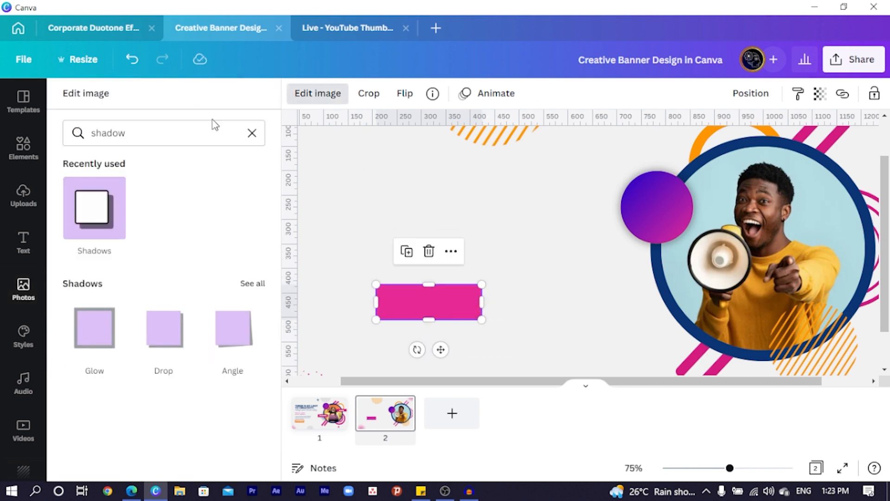
left_click(94, 343)
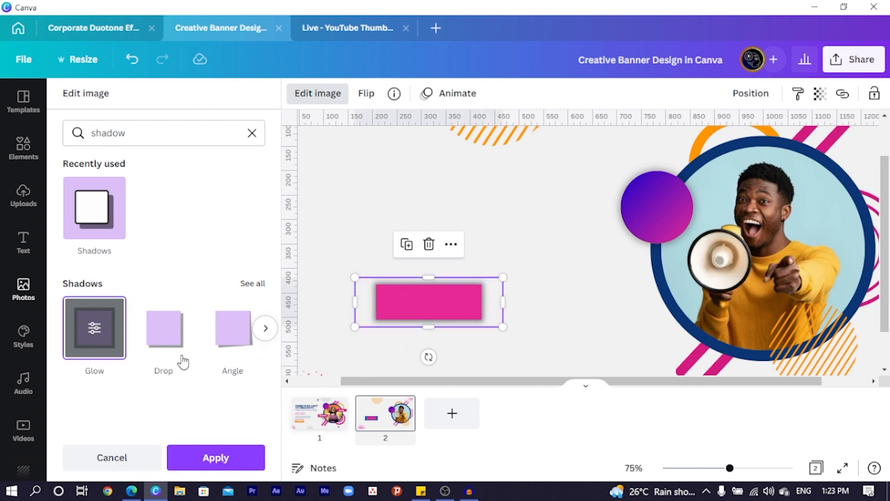
left_click(102, 338)
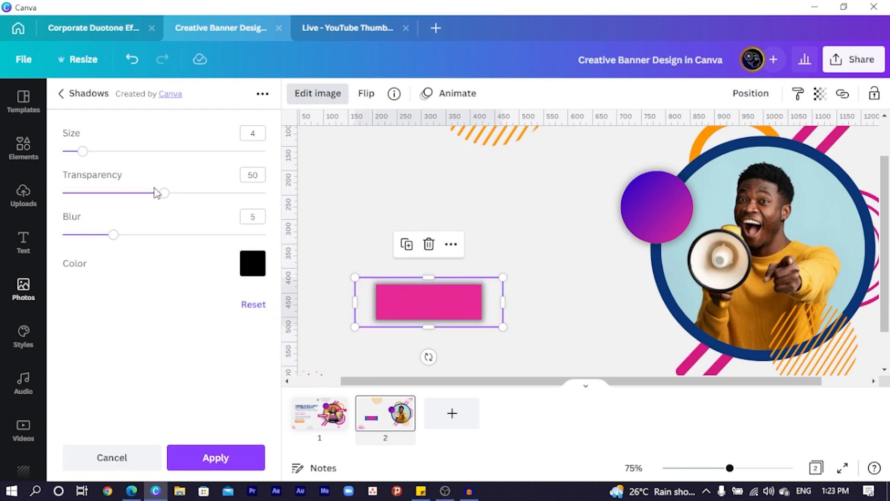
left_click_drag(140, 194, 133, 193)
left_click(98, 151)
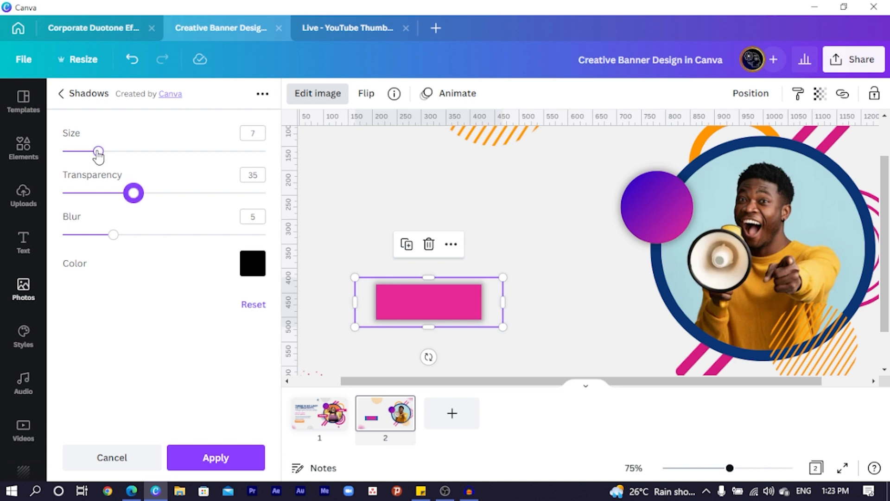
left_click(133, 235)
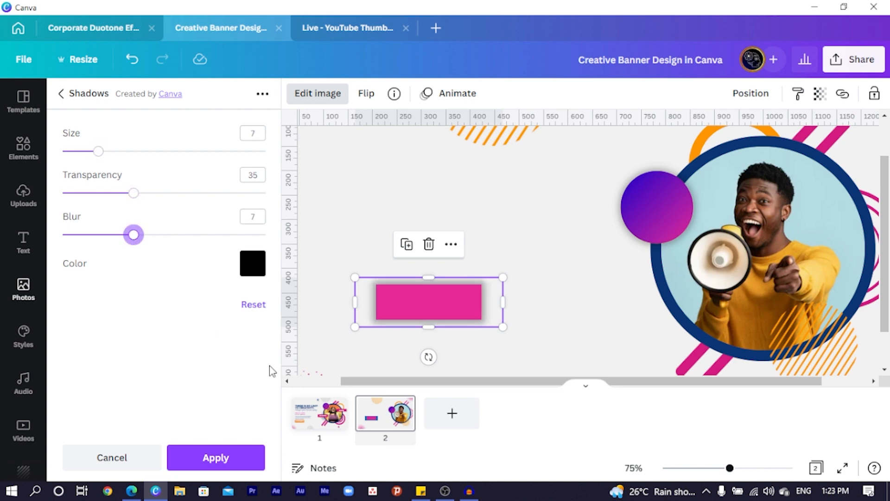
left_click(214, 459)
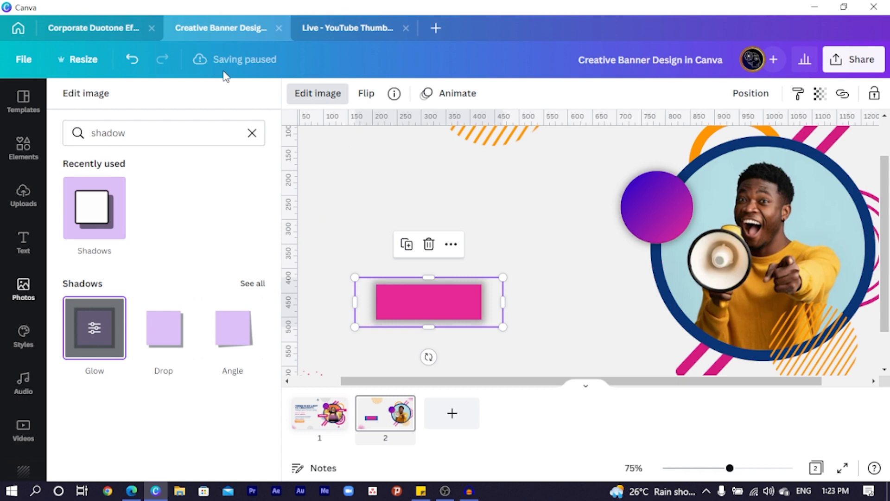
Step: Group the pink bar with its shadow photo, shrink the group and place it over the lower-left edge of the circular photo
left_click(435, 334)
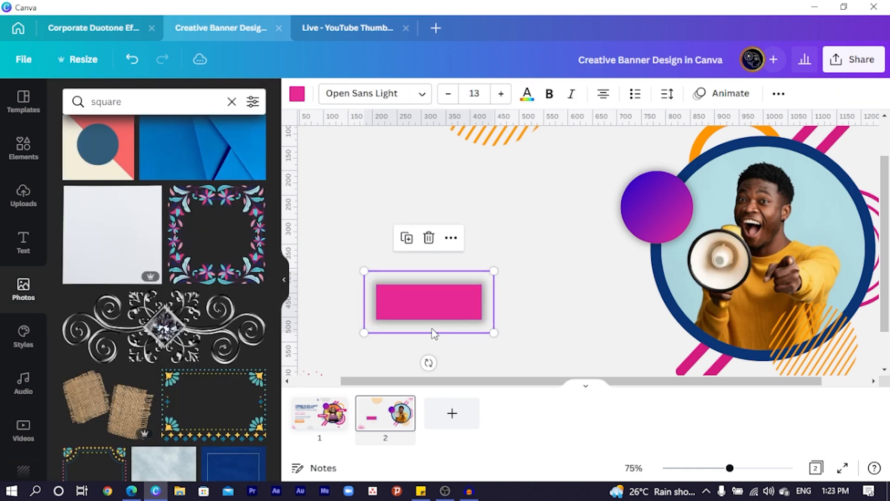
left_click_drag(364, 333, 389, 322)
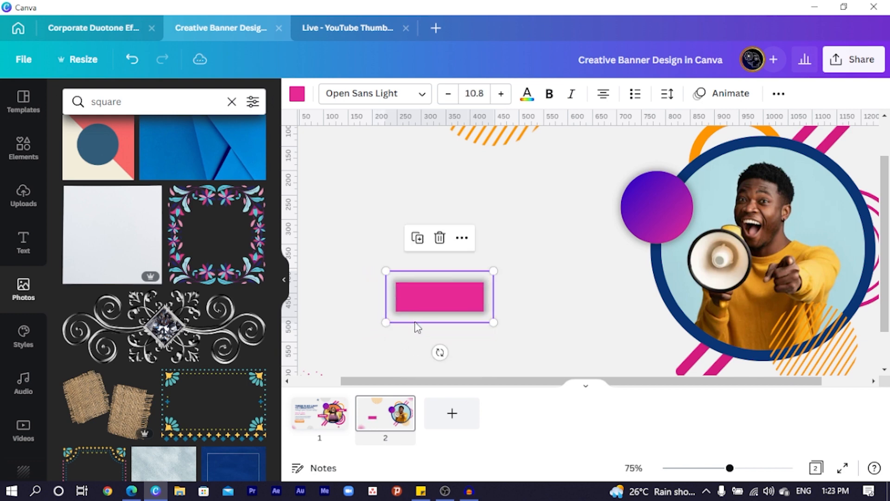
left_click_drag(451, 297, 654, 318)
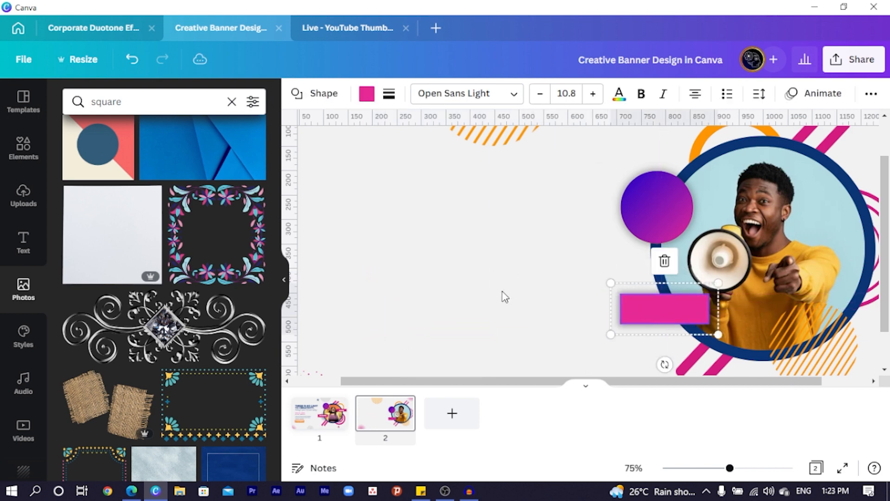
left_click(619, 328)
Step: Add a text box on top of the pink bar and set its font to Montserrat Classic
key("t")
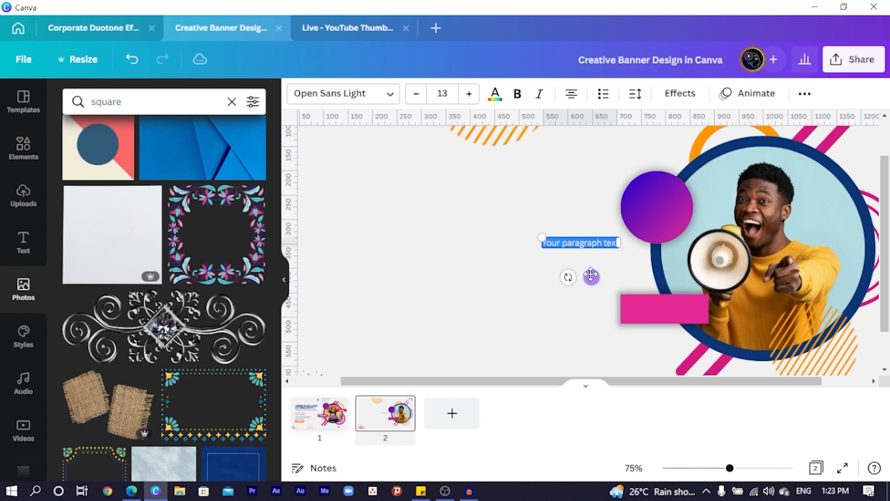
left_click_drag(591, 277, 669, 346)
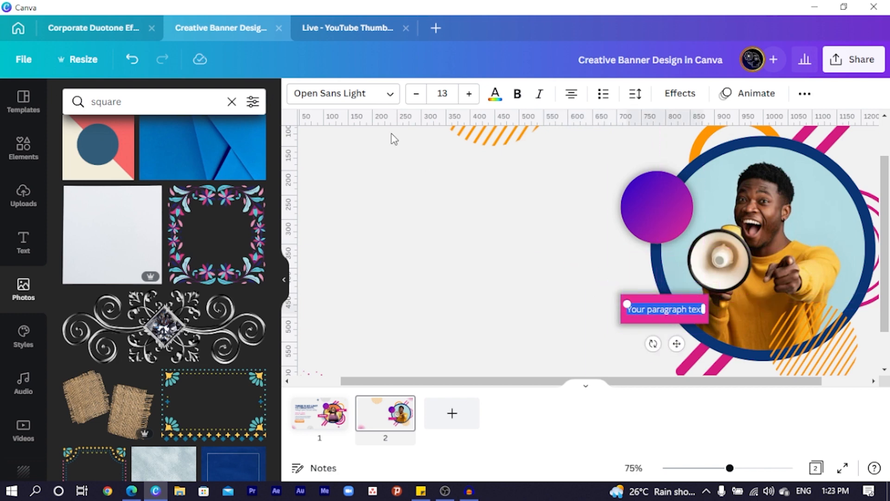
left_click(369, 95)
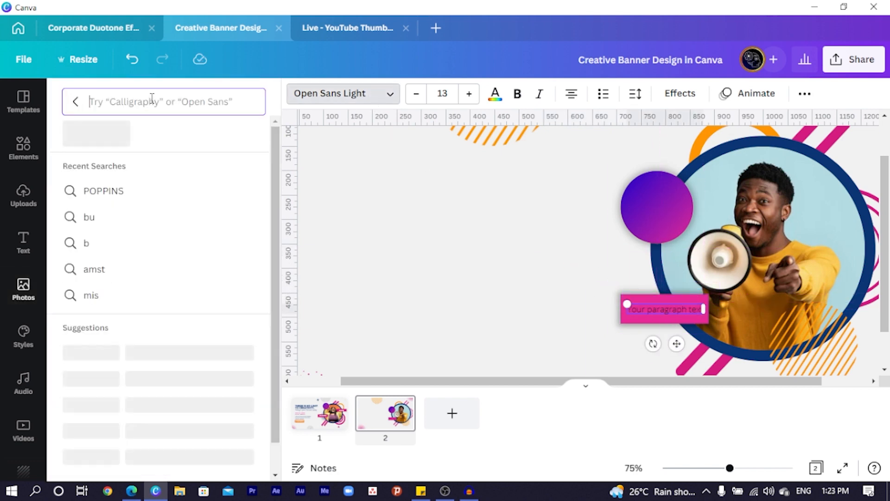
type("mont")
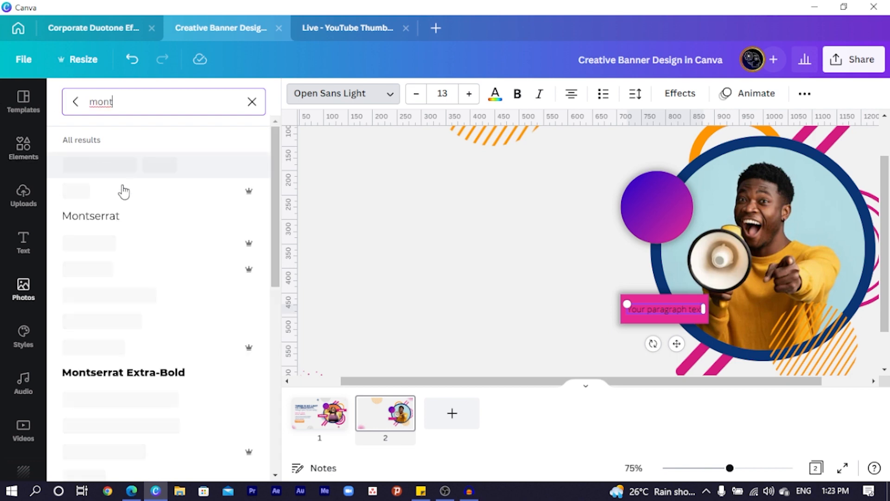
left_click(111, 294)
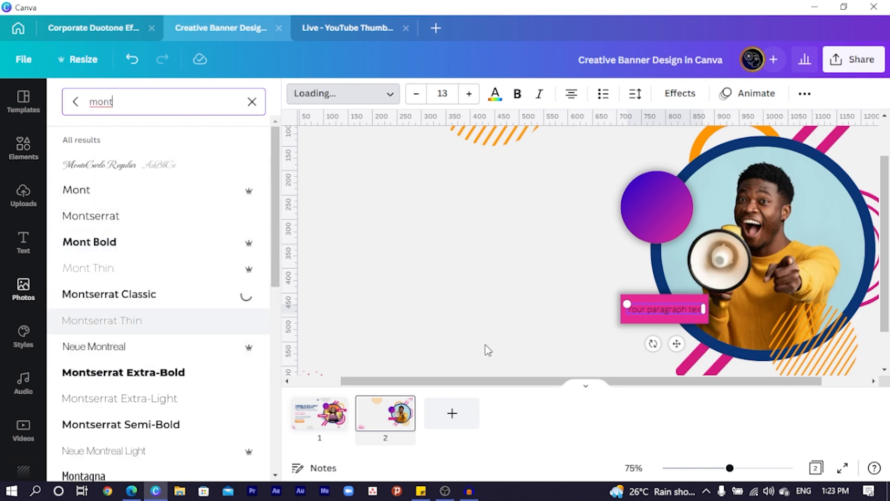
Step: Replace the placeholder text with "DESIGN", enlarge it to size 30.5 to fill the bar, and make it bold and white
double_click(658, 310)
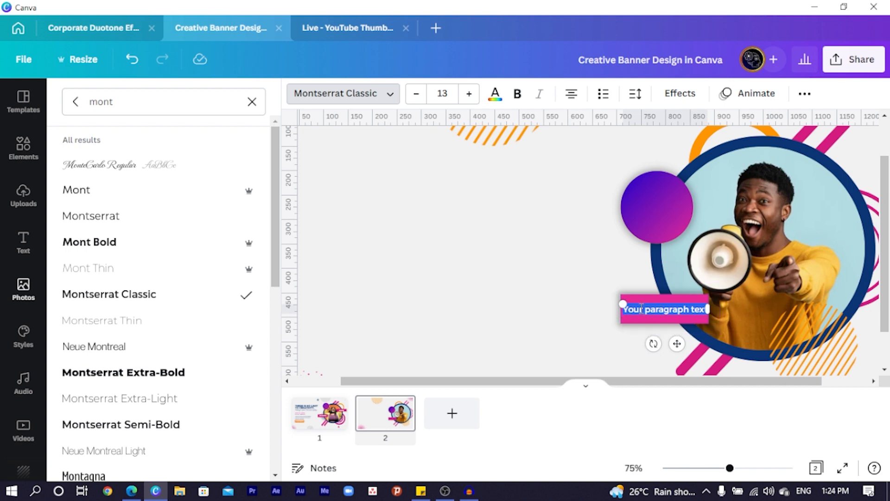
type("DESIGN")
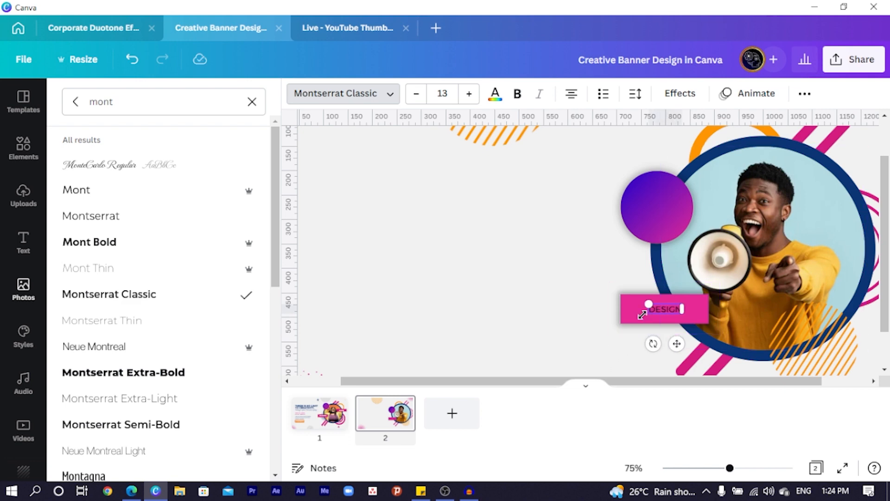
left_click_drag(650, 305, 625, 298)
key("ctrl+b")
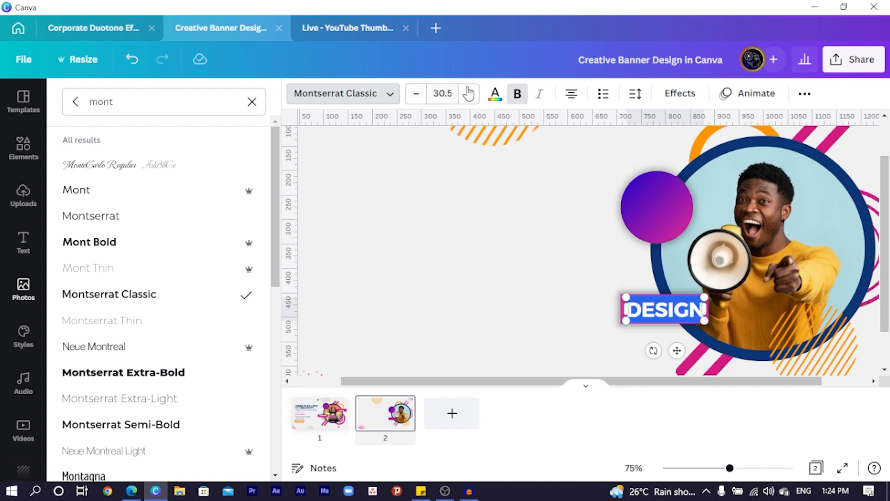
left_click(504, 101)
left_click(526, 341)
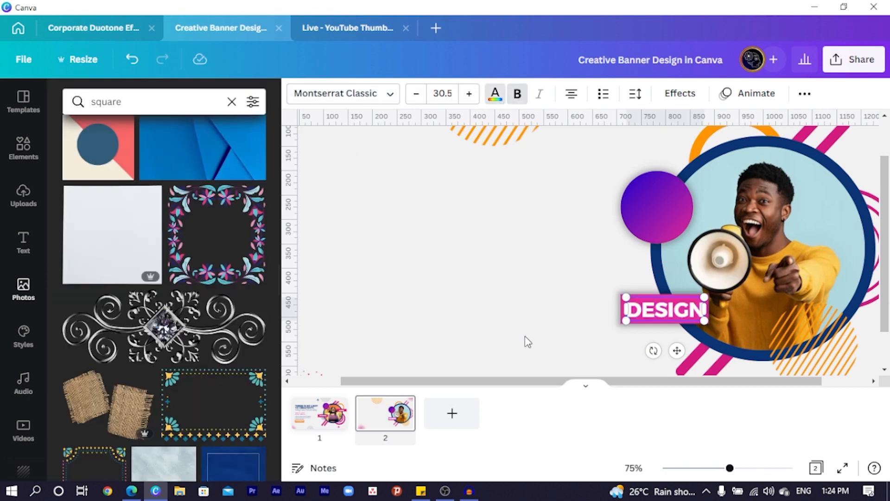
Step: Duplicate the DESIGN label with its pink bar and place the copy over the upper-right edge of the circular photo
left_click(649, 309)
key("ctrl+d")
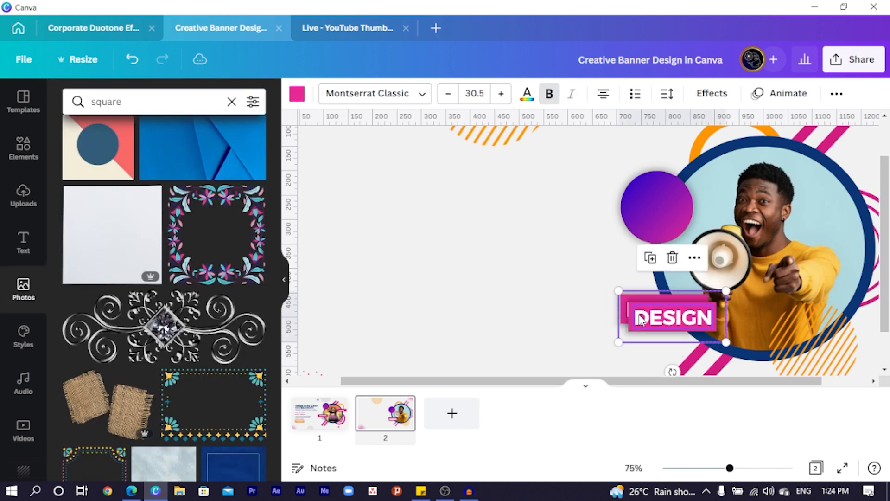
left_click_drag(654, 311, 799, 199)
scroll(663, 306, "right", 3)
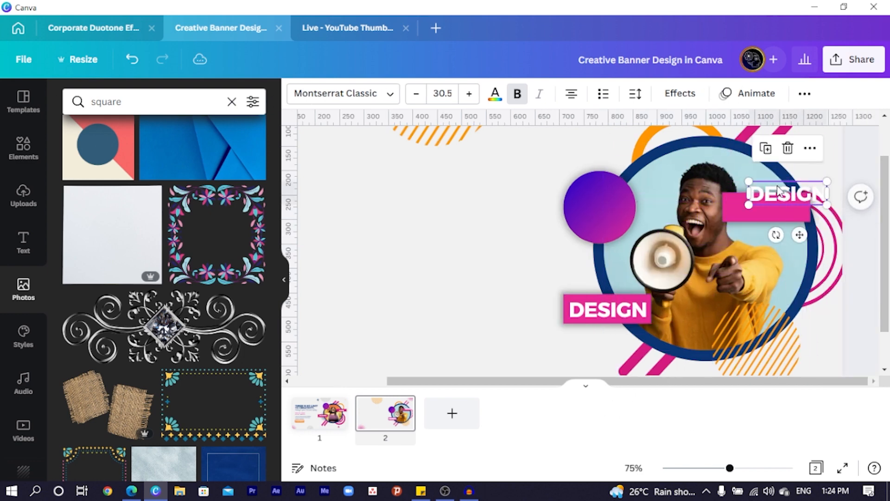
left_click_drag(738, 209, 758, 187)
left_click(495, 248)
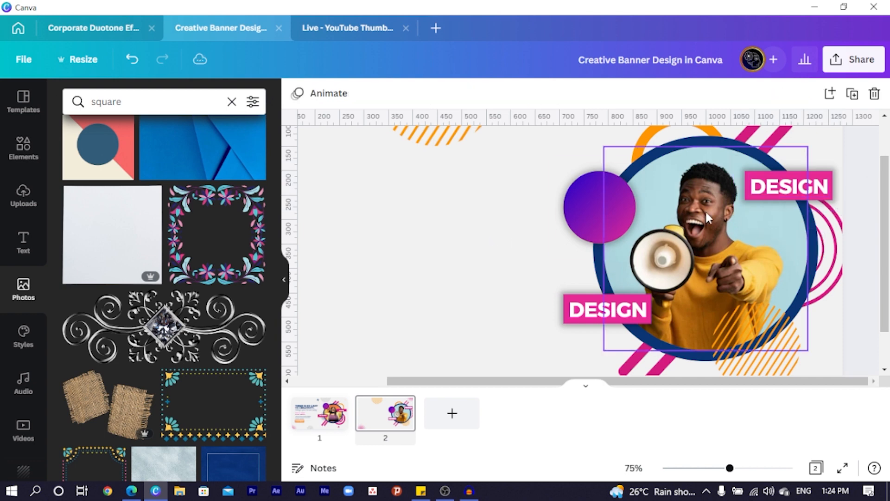
Step: Change the text of the upper-right label to "BRAND"
double_click(766, 188)
type("BRAND")
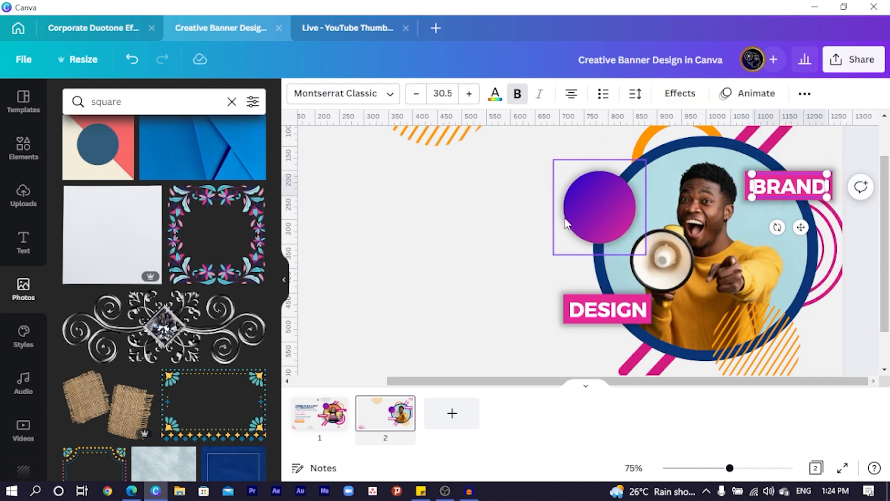
left_click(507, 290)
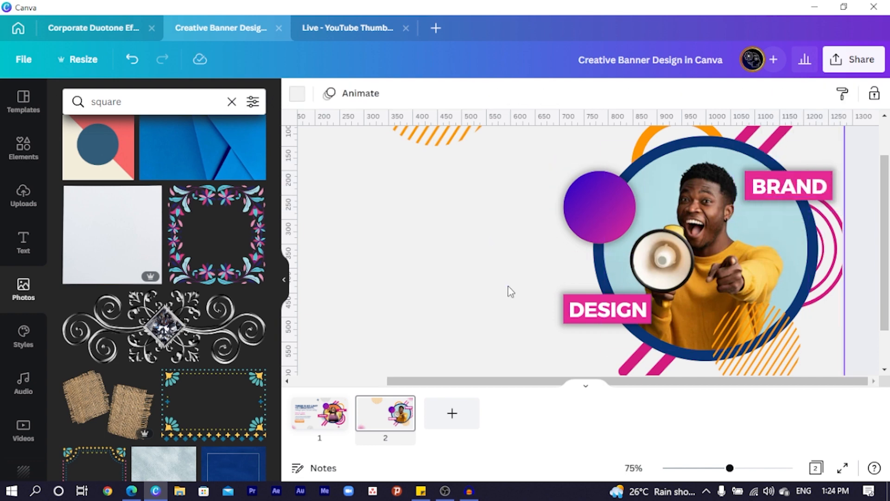
Step: Shift the orange striped circle slightly left and move the magenta rings slightly lower beside the circular photo
scroll(510, 291, "down", 3)
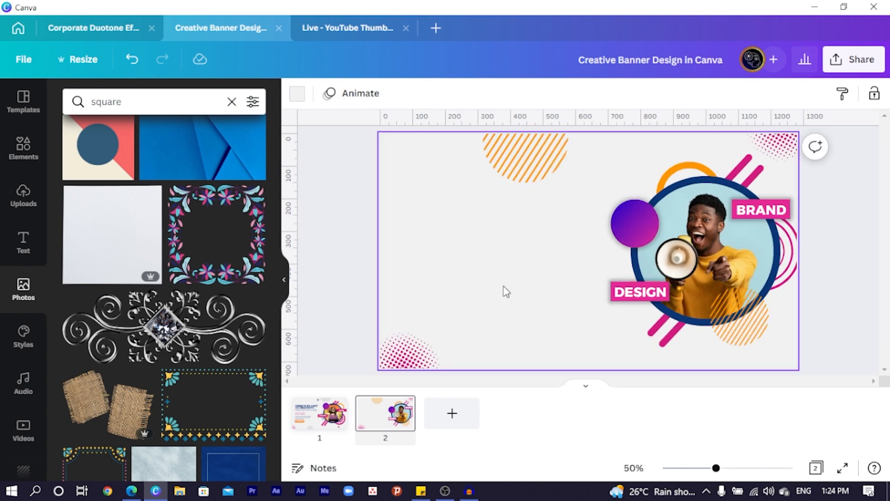
left_click(750, 333)
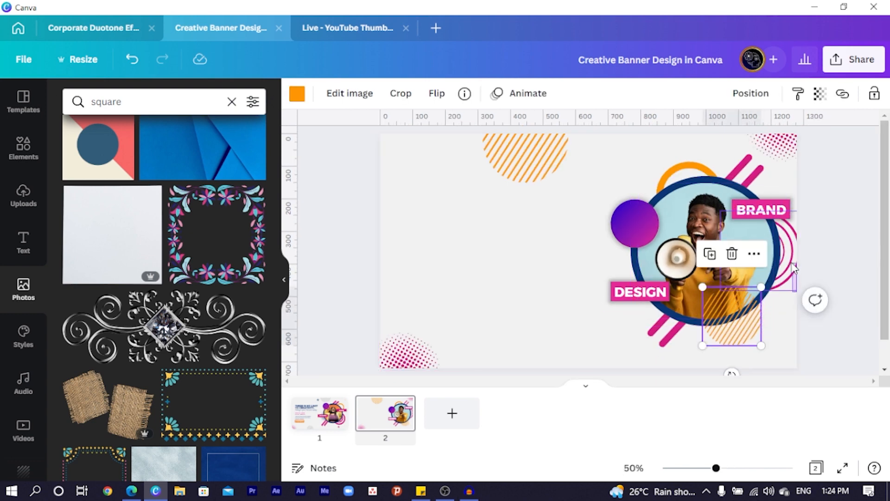
left_click_drag(793, 266, 793, 284)
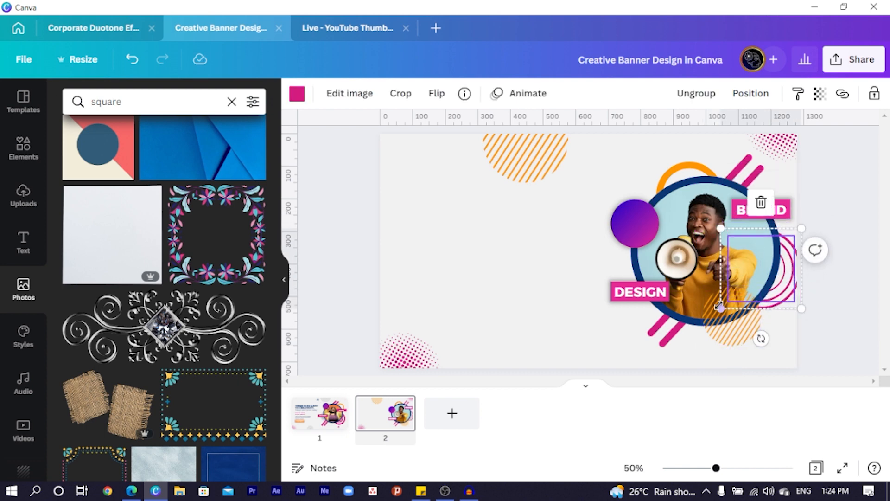
Step: Shrink the concentric magenta rings and tuck them behind the right edge of the circular photo
left_click_drag(719, 306, 743, 287)
left_click_drag(771, 258, 767, 270)
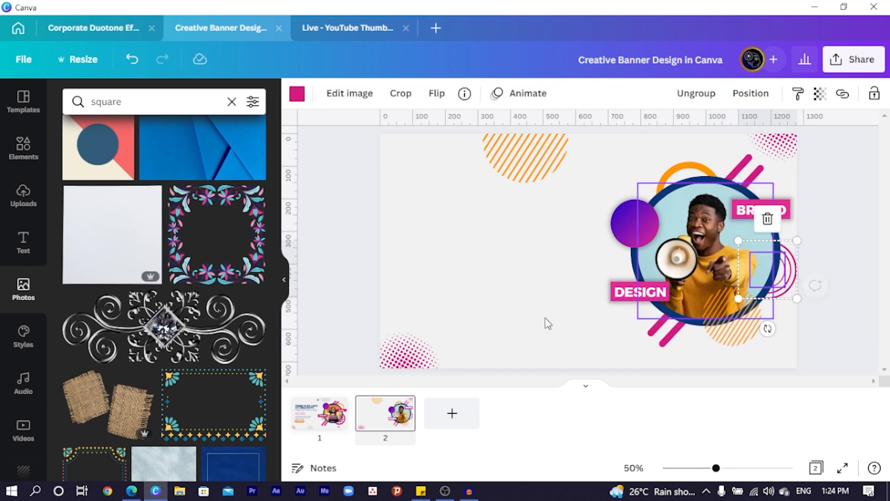
left_click(503, 301)
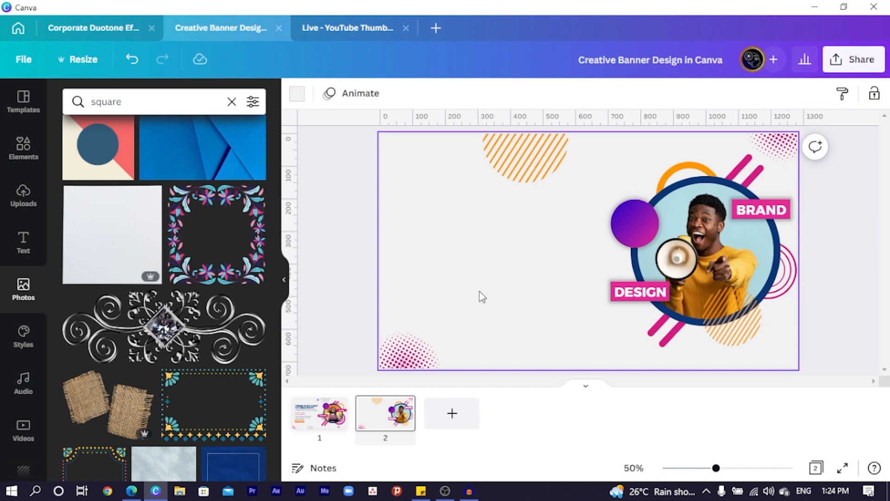
Step: Add a text box in Montserrat Extra-Bold on the banner's empty left half and enlarge it to size 40.7
key("t")
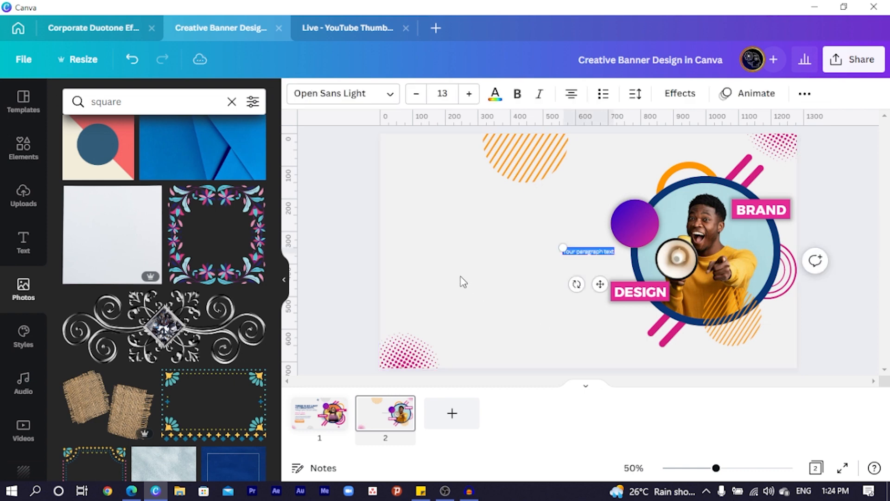
left_click_drag(561, 246, 520, 229)
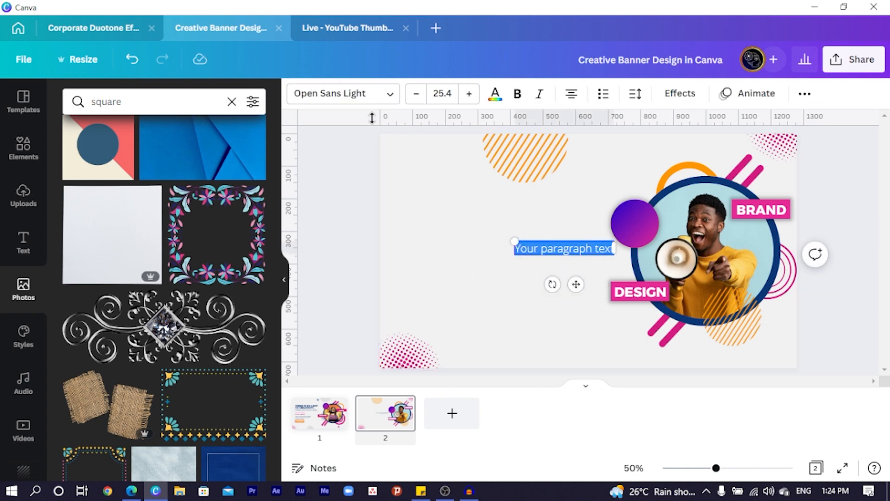
left_click(327, 93)
type("mont")
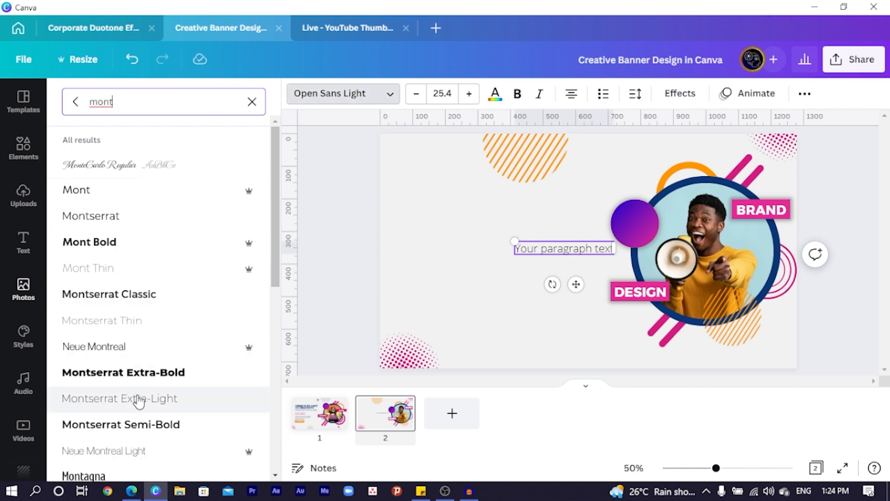
left_click(197, 370)
left_click_drag(576, 284, 482, 244)
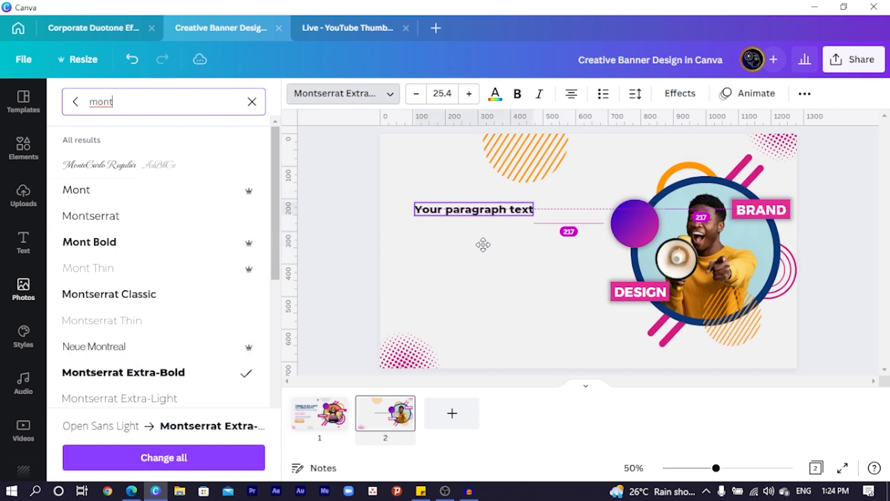
left_click_drag(531, 214, 589, 229)
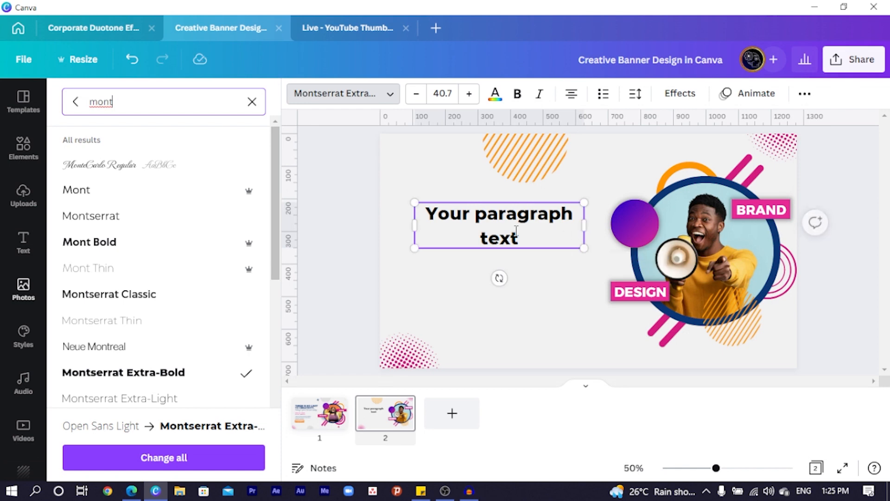
Step: Replace the placeholder headline text with "DESIGN YOUR FUTURE TODAY!", using the wording on page 1 as reference
triple_click(516, 238)
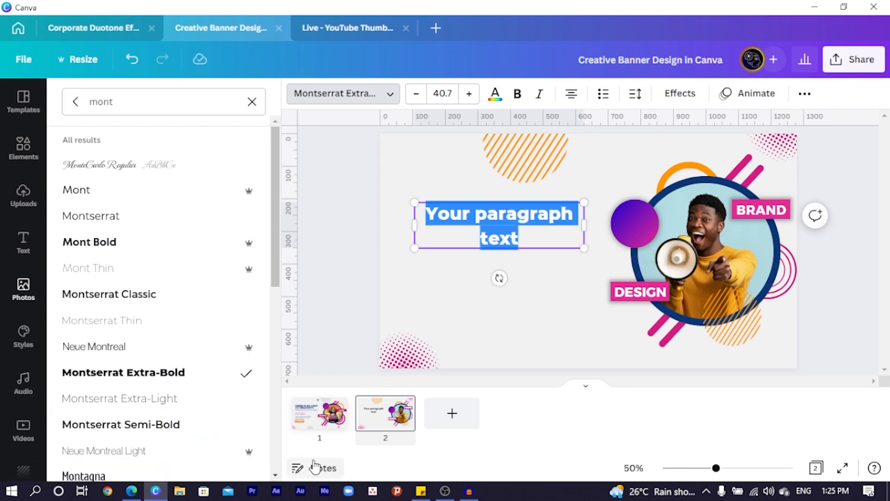
left_click(318, 411)
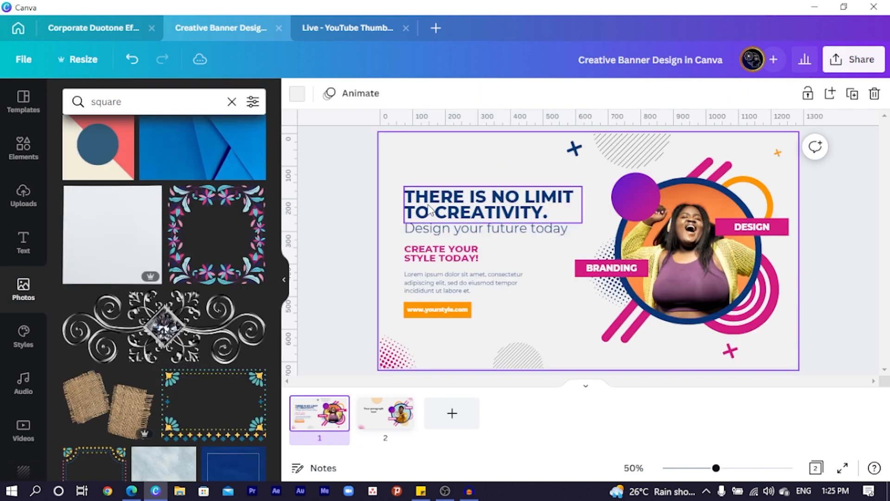
left_click(375, 408)
left_click(472, 231)
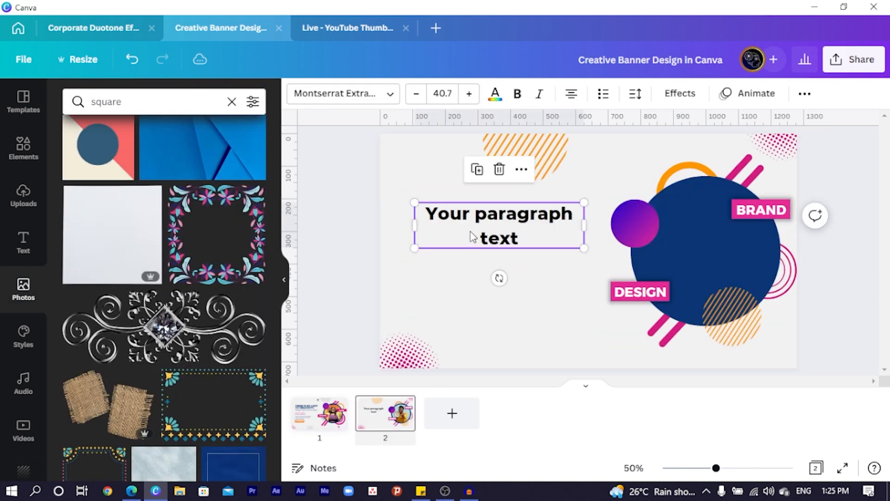
left_click(471, 231)
type("DE")
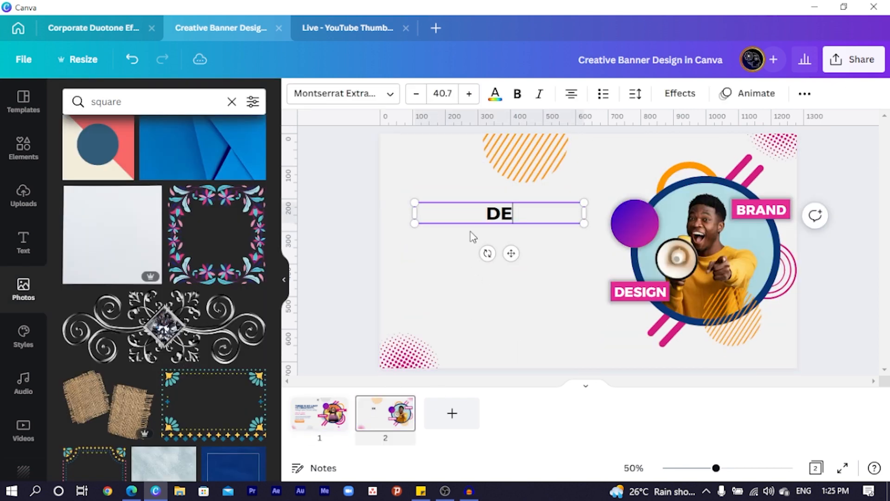
type("SIGN YOUR FUT")
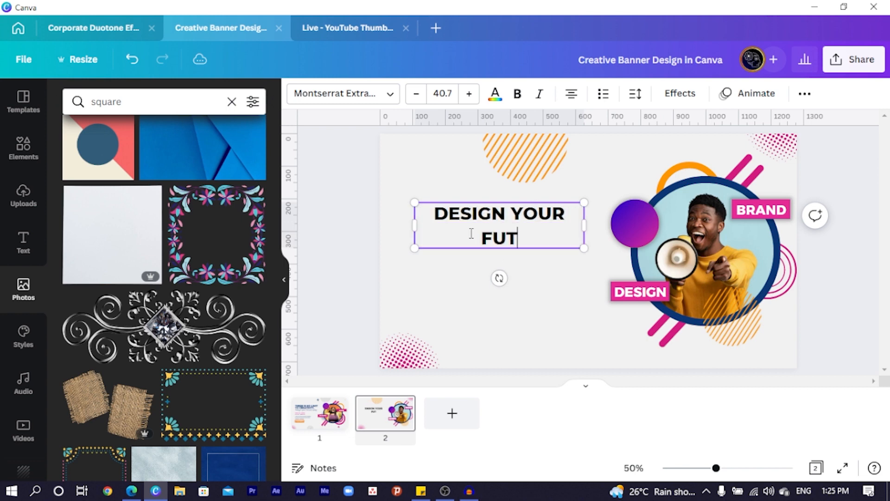
type("URE TODAY!")
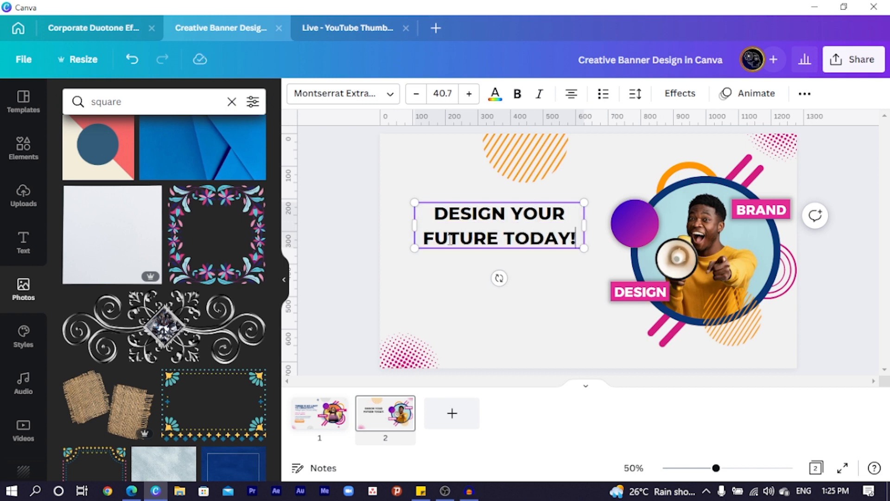
Step: Format the headline in the ring's dark blue, left-aligned, with tighter line spacing
key("ctrl+a")
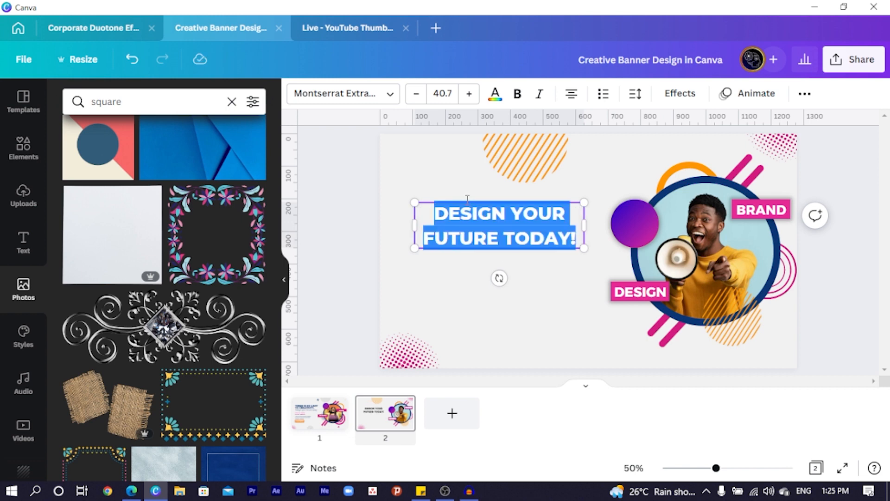
left_click(494, 95)
left_click(146, 161)
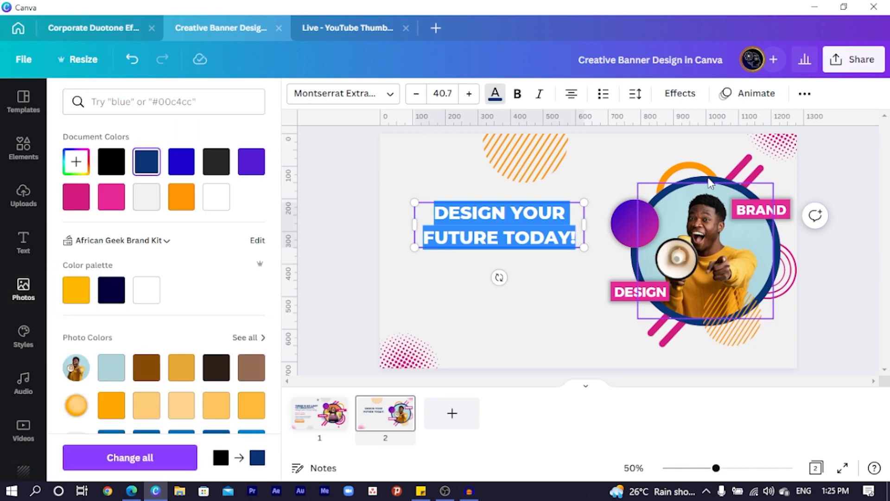
left_click(575, 94)
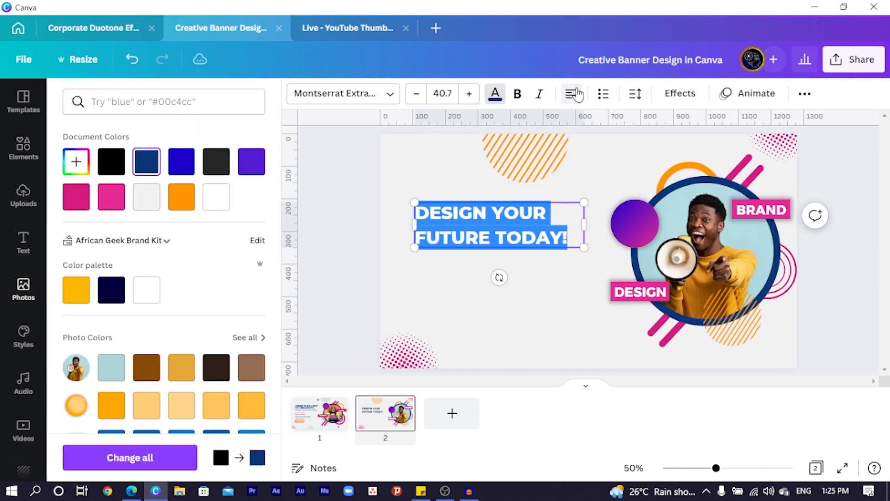
left_click(633, 95)
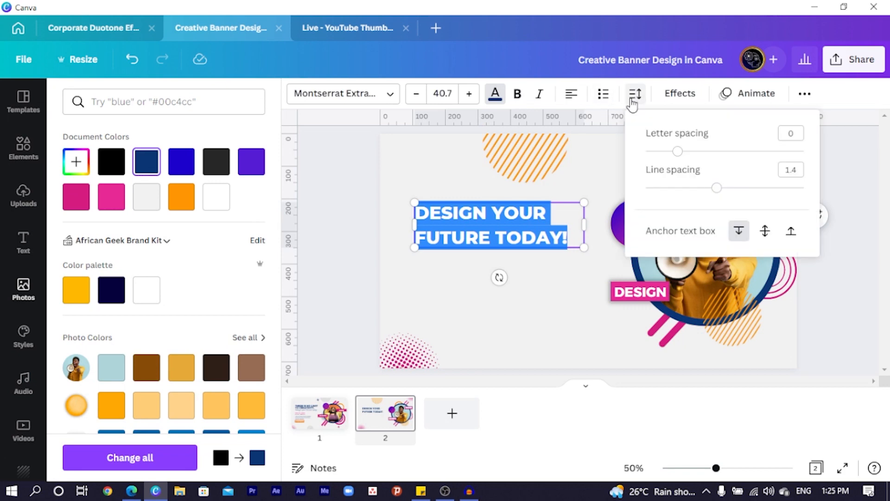
left_click_drag(715, 190, 678, 196)
left_click(550, 282)
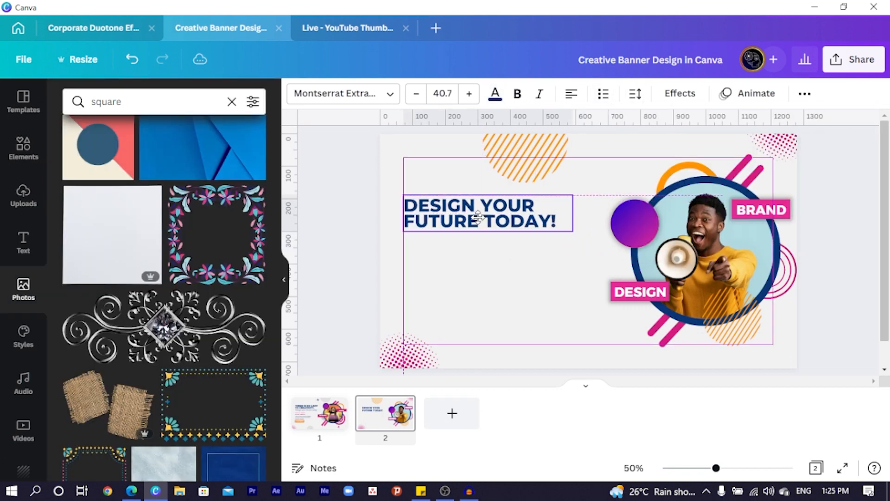
Step: Enlarge the headline to size 54.6 and position it along the banner's left margin beside the photo
left_click(558, 218)
left_click_drag(573, 231, 602, 260)
left_click_drag(404, 241, 394, 245)
left_click(399, 254)
left_click(466, 237)
Step: Duplicate the headline directly below itself and restyle the copy in Montserrat Classic at size 31.8
key("ctrl+d")
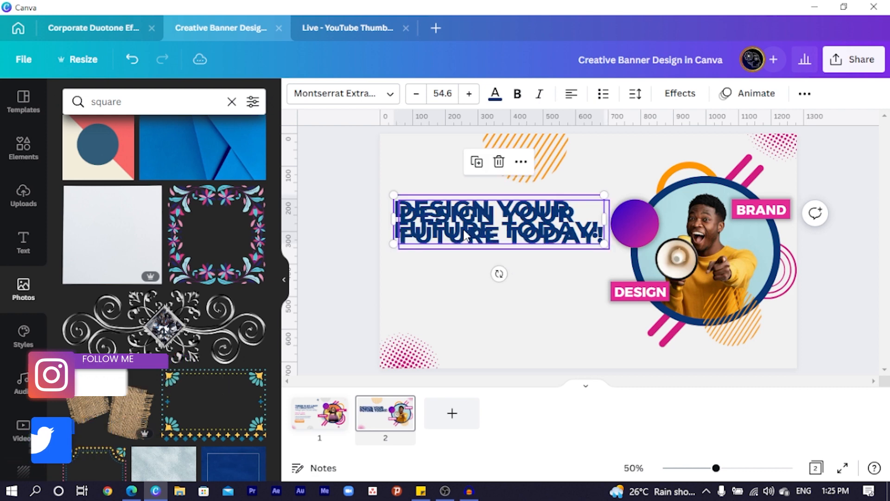
left_click_drag(467, 235, 461, 274)
left_click(339, 99)
type("mont")
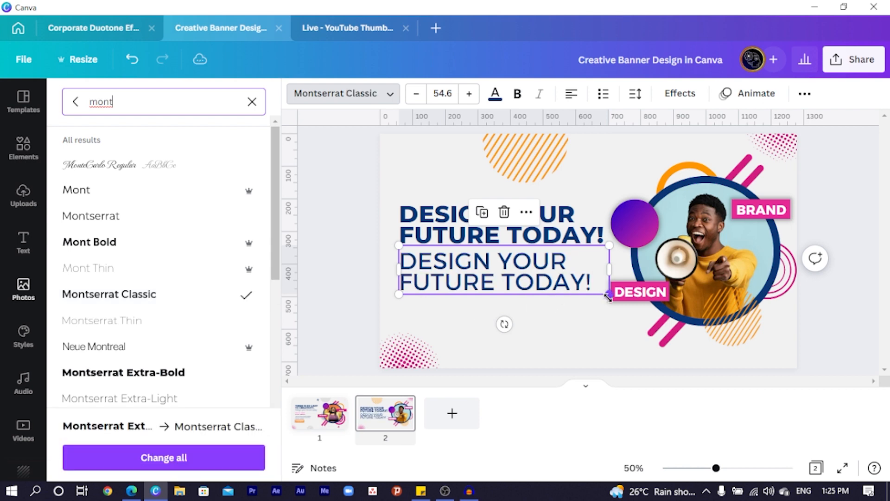
left_click_drag(607, 297, 598, 261)
Step: Change the text of the copied line below the headline to "THE FUTURE STARTS TODAY"
left_click(589, 260)
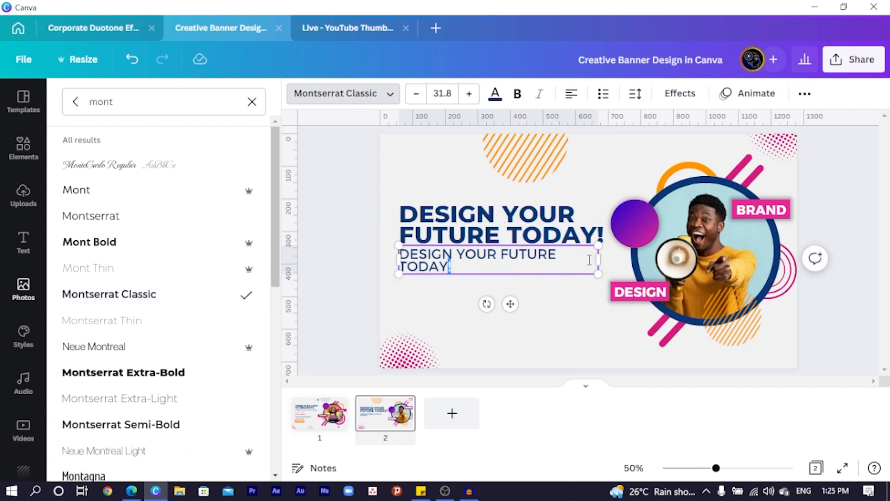
key("ctrl+a")
type("TOD")
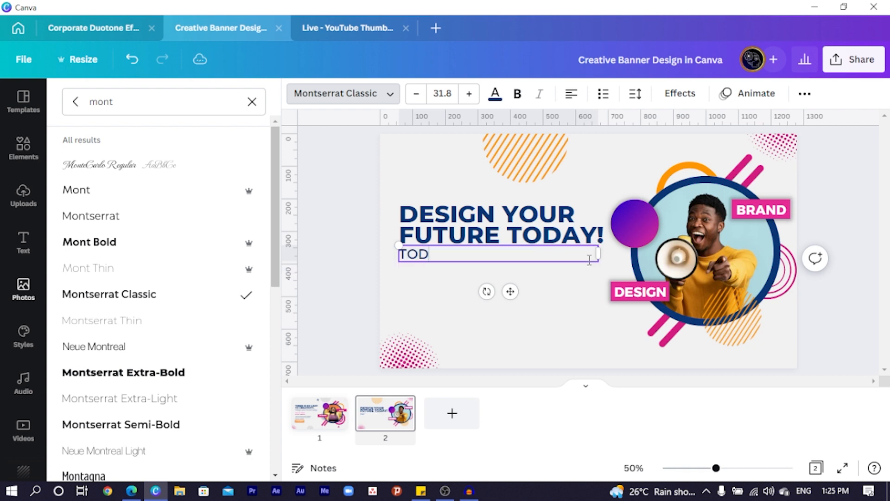
key("ctrl+a")
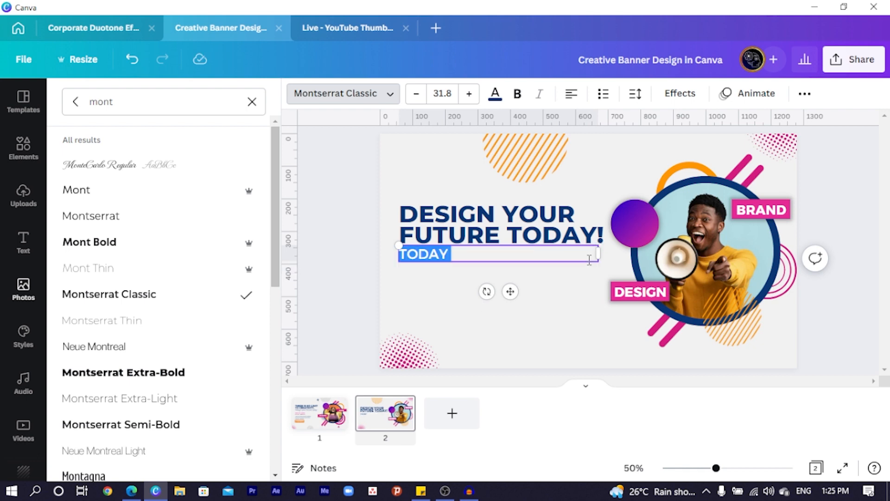
type("THE FUTURE STARTS")
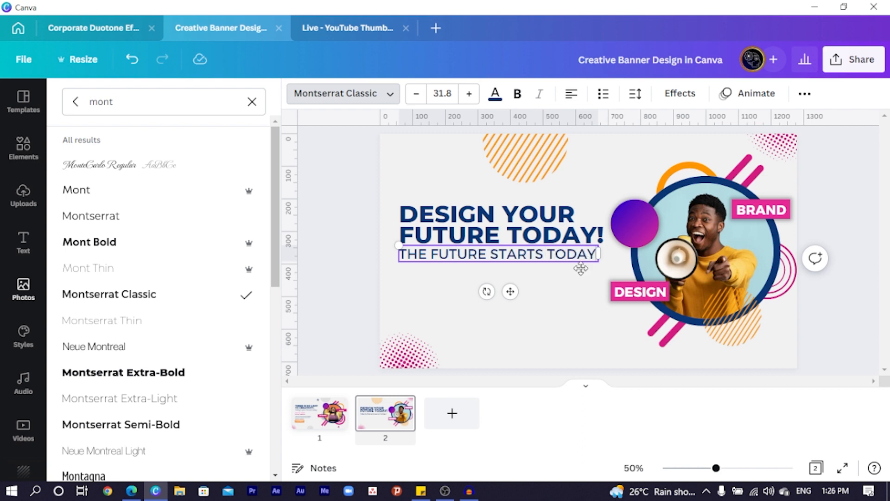
left_click(498, 264)
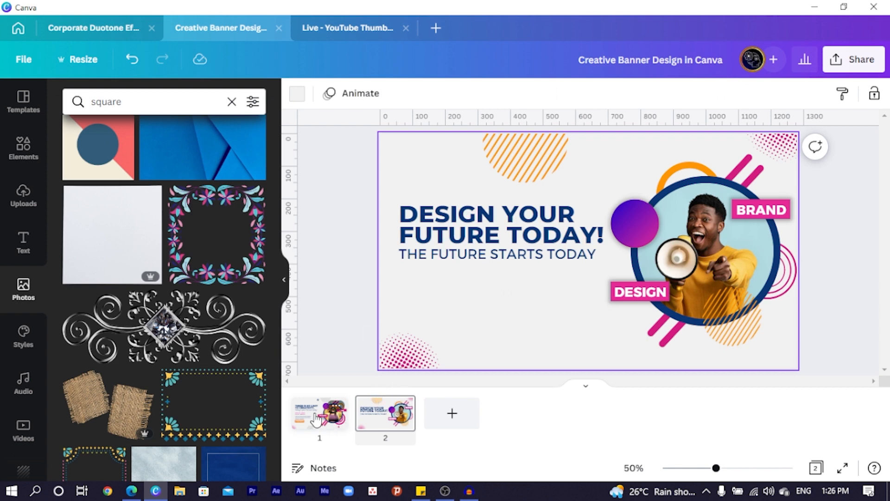
Step: Copy the "CREATE YOUR STYLE TODAY!" and lorem ipsum texts from page 1 and place them below the subheading on page 2
left_click(317, 420)
left_click_drag(387, 245, 469, 288)
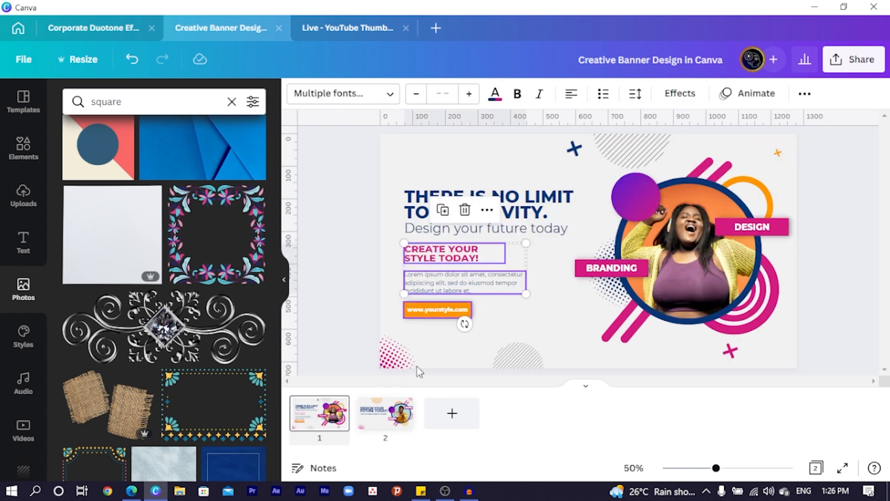
left_click(385, 414)
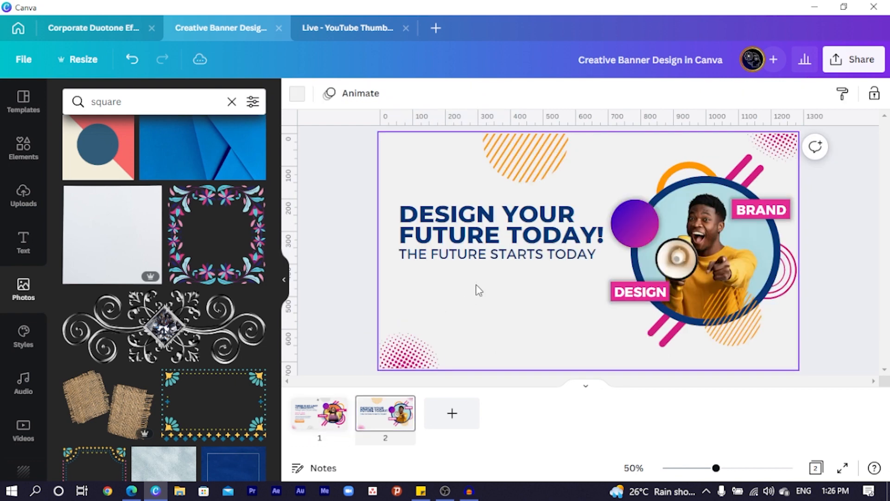
key("ctrl+v")
left_click_drag(491, 285, 482, 309)
left_click(584, 377)
Step: Slightly enlarge the lorem ipsum paragraph below "CREATE YOUR STYLE TODAY!", keeping its left edge in line
left_click(454, 307)
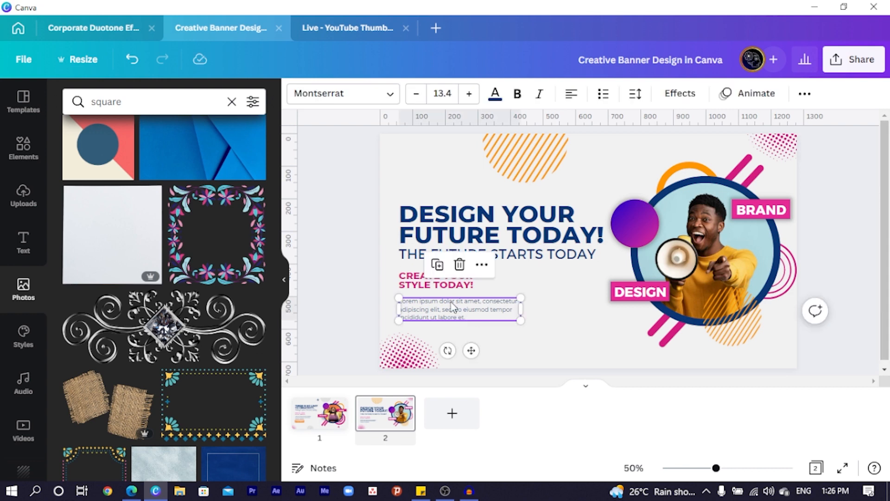
left_click(418, 280)
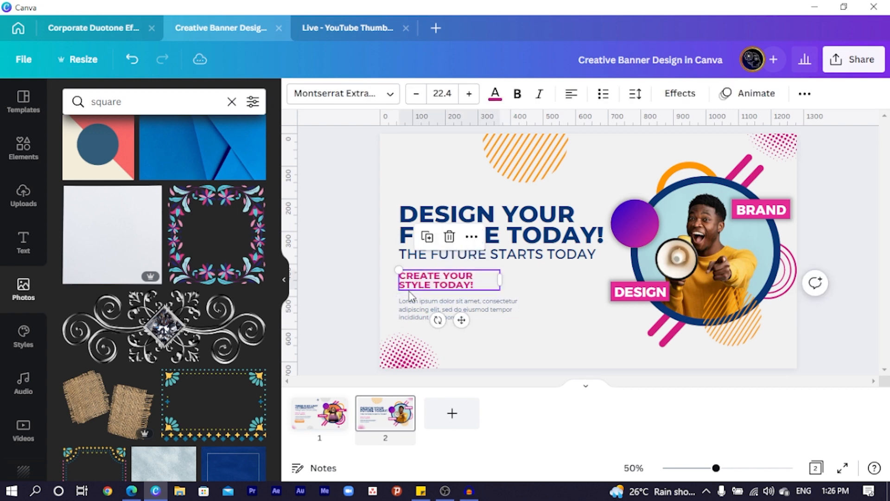
left_click(478, 315)
left_click_drag(521, 319, 537, 324)
left_click(368, 284)
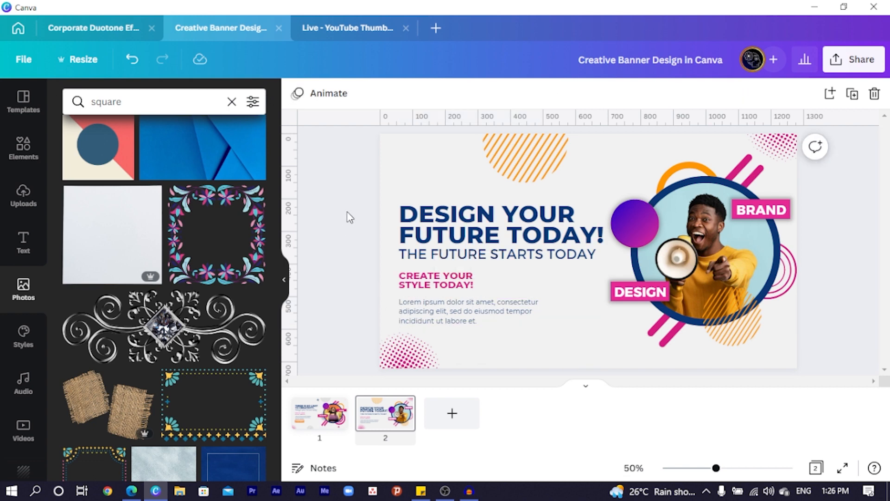
Step: Move all four text blocks upward together and shift the lower-left halftone slightly further off the banner's left edge
left_click_drag(353, 199, 459, 305)
key("shift+Up")
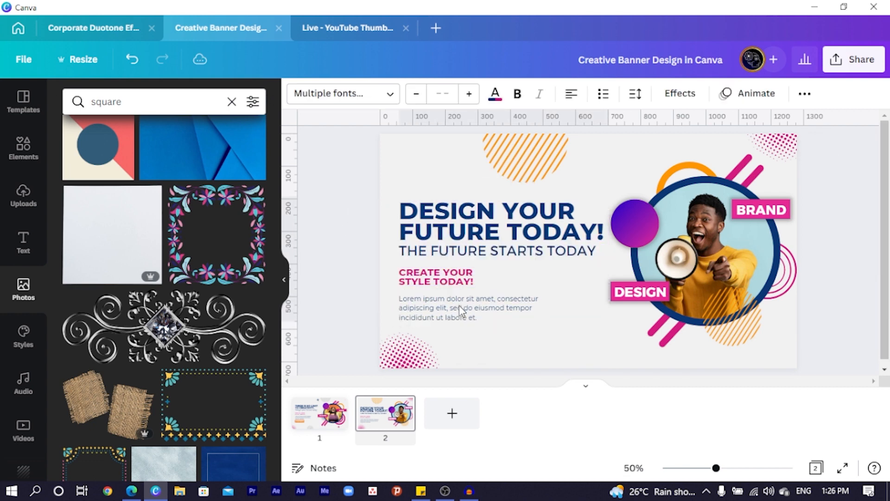
key("shift+Up")
key("shift+Up")
key("shift+Up")
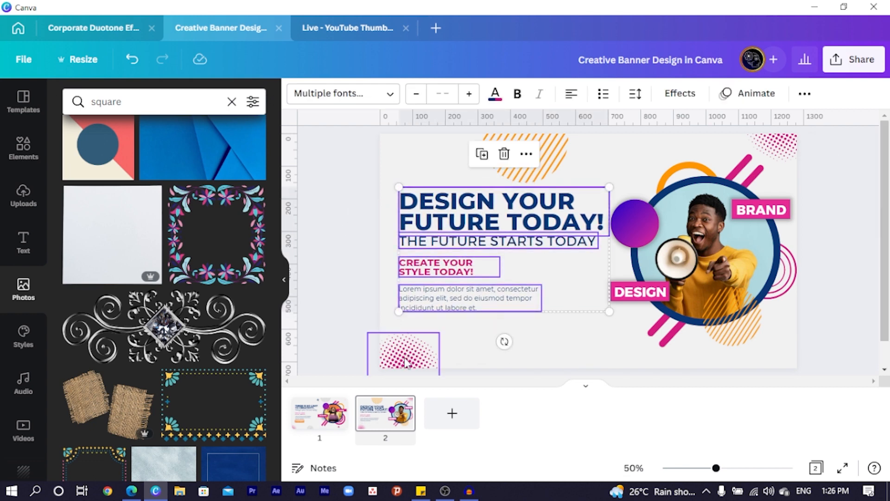
left_click_drag(404, 363, 391, 363)
left_click(555, 348)
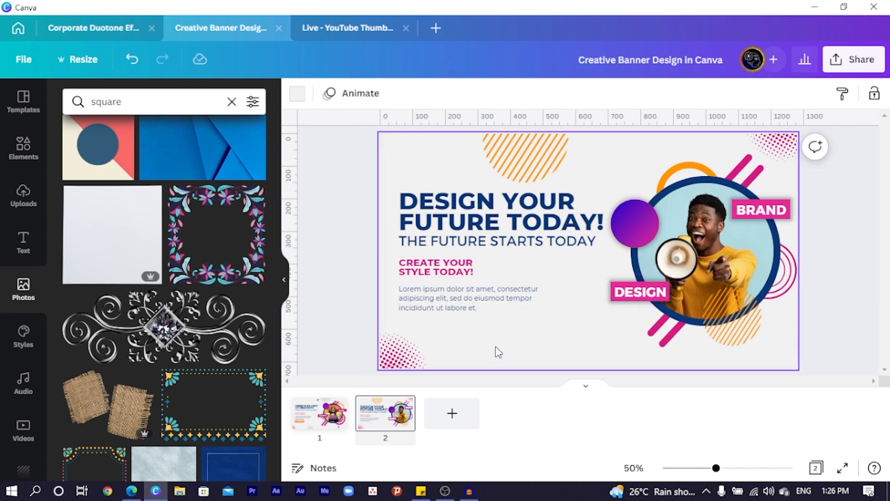
Step: Add a rectangle, flatten it into a yellow bar and left-align it below the lorem ipsum paragraph
key("r")
left_click_drag(580, 265, 543, 338)
left_click_drag(552, 288, 552, 338)
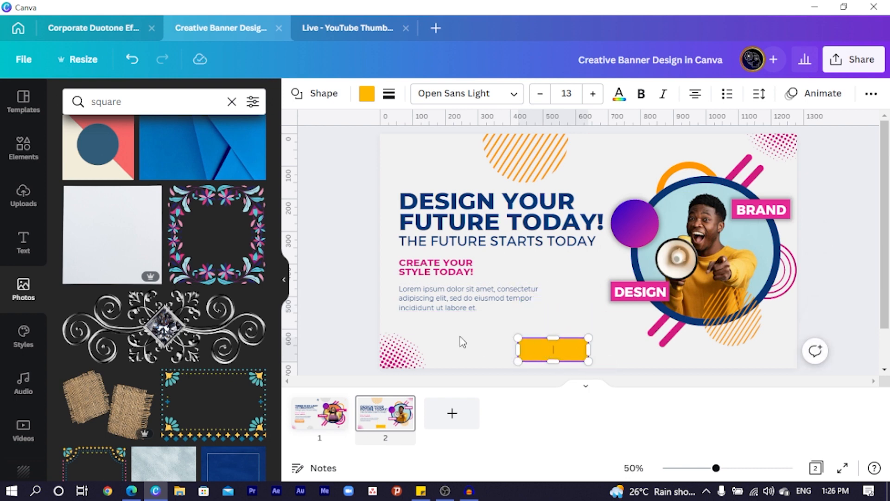
left_click(468, 355)
left_click_drag(551, 344, 501, 332)
left_click(504, 214)
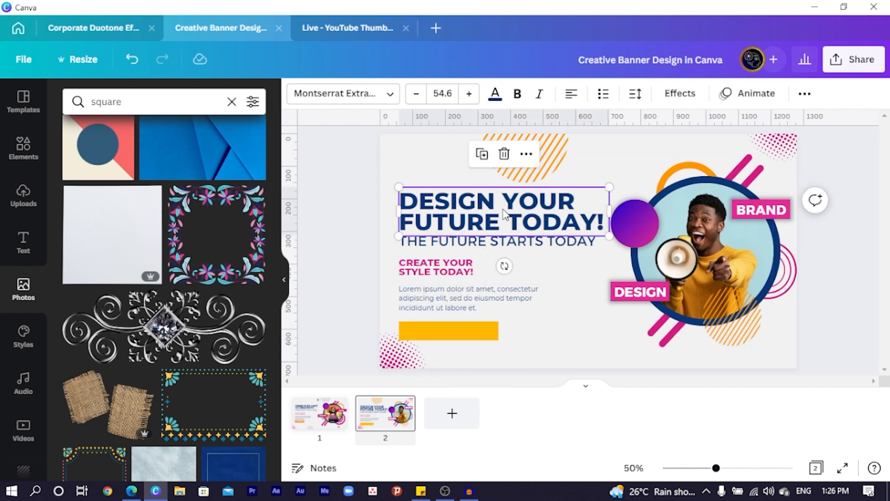
Step: Change the fill of the yellow bar below the lorem ipsum paragraph to the magenta used for "CREATE YOUR STYLE TODAY!"
left_click(444, 340)
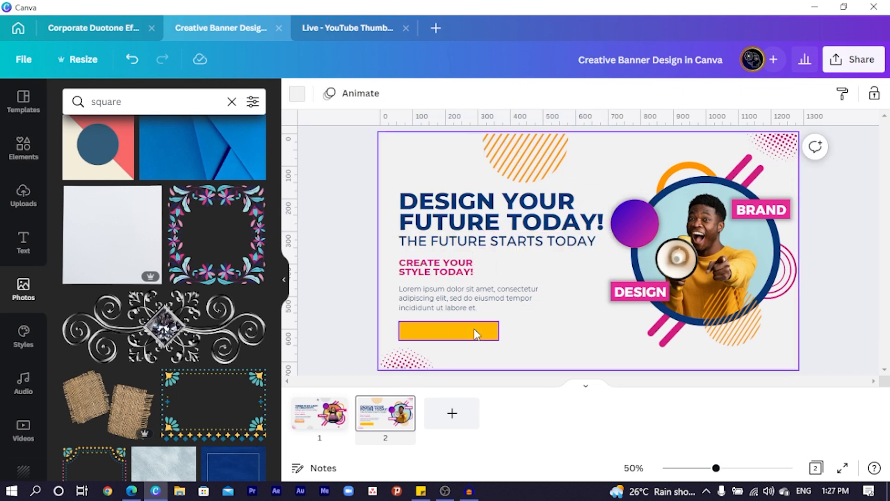
left_click(474, 328)
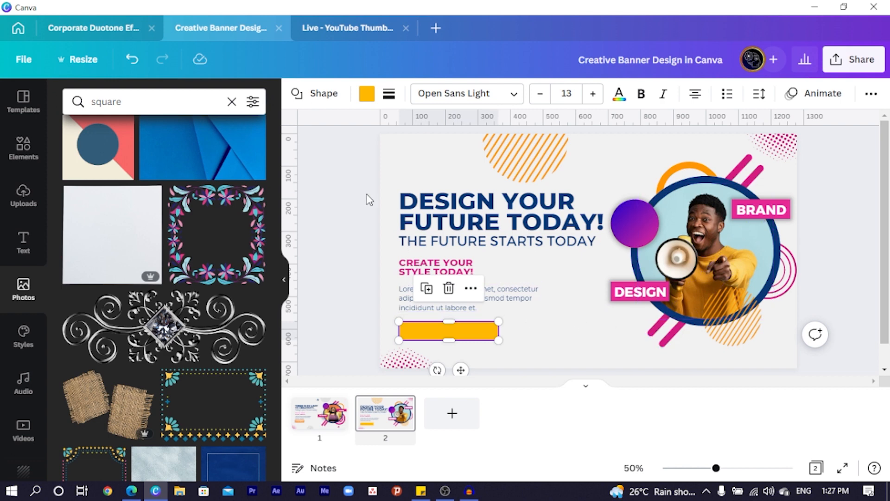
left_click(448, 271)
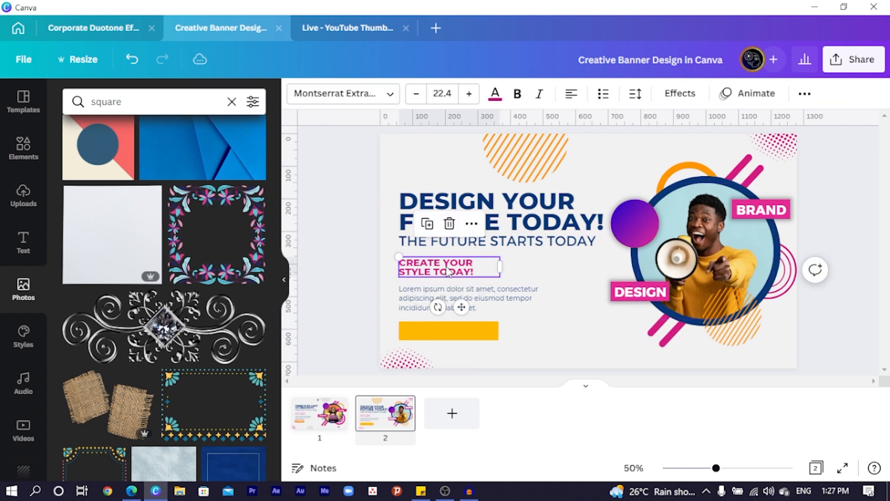
left_click(496, 94)
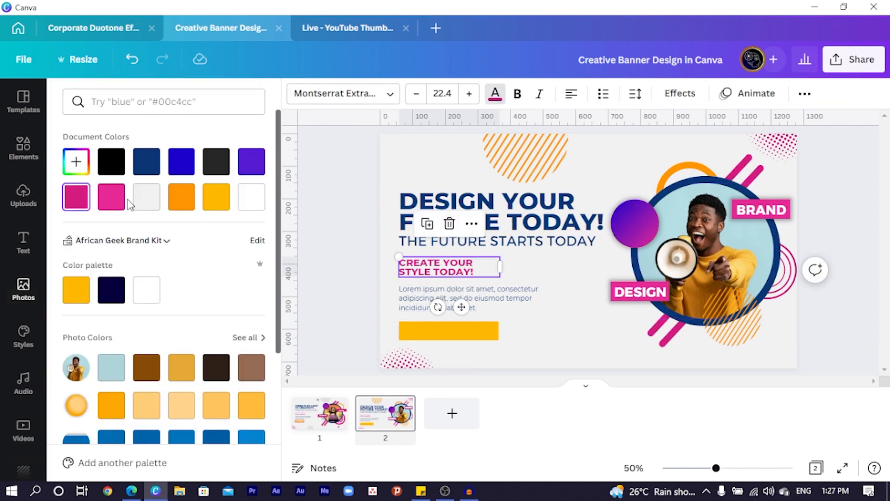
left_click(459, 333)
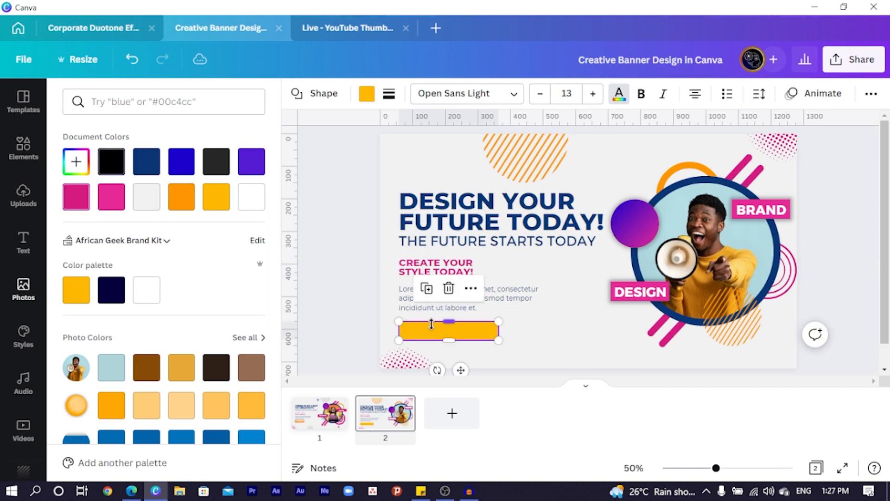
left_click(83, 196)
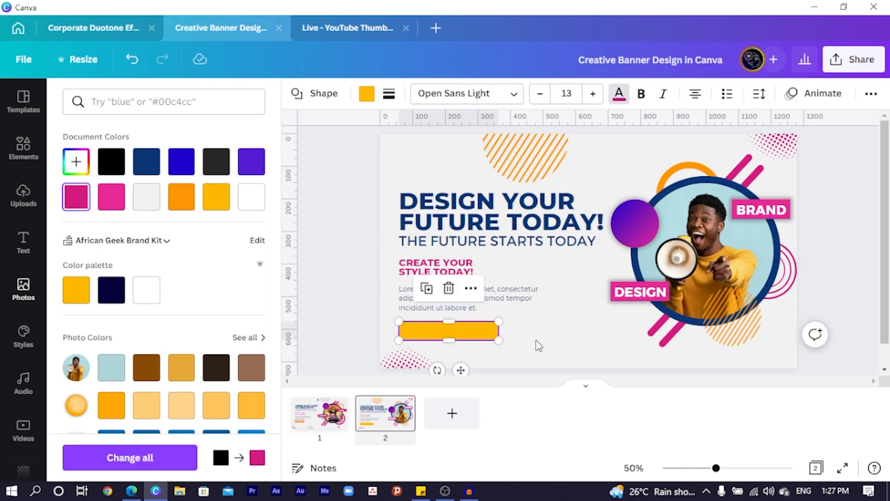
key("Escape")
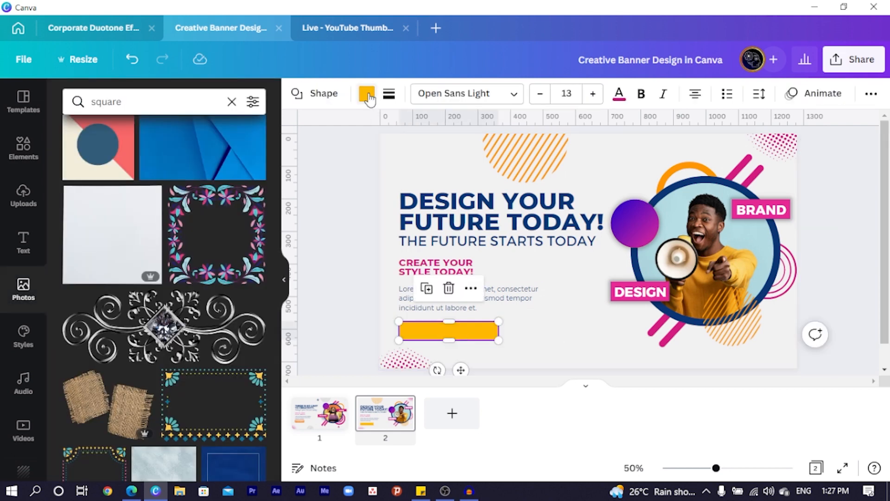
left_click(366, 95)
left_click(112, 196)
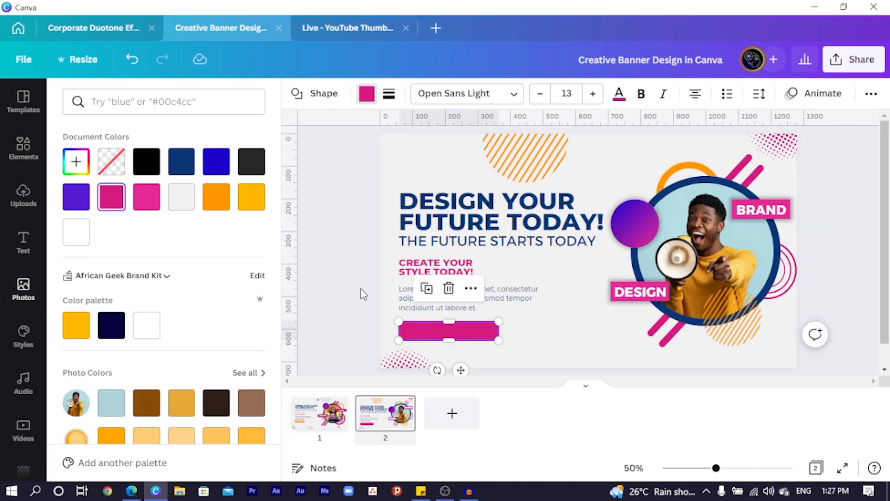
left_click(574, 345)
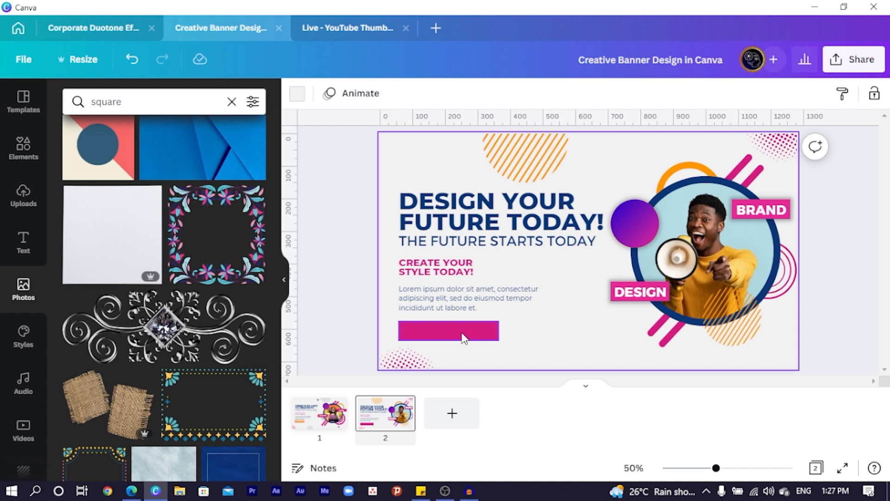
Step: Duplicate the "CREATE YOUR STYLE TODAY!" text, place the copy over the magenta bar and color it white
left_click(443, 275)
key("ctrl+d")
left_click_drag(445, 276, 445, 330)
left_click(495, 93)
left_click(216, 196)
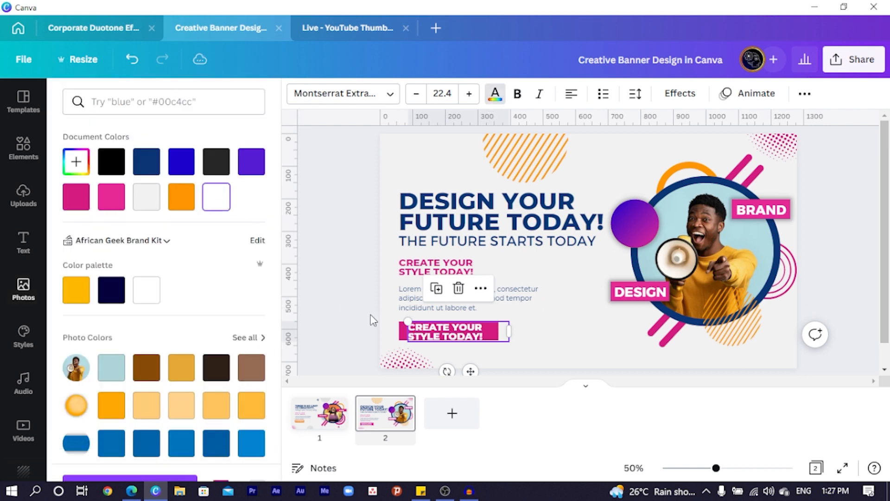
Step: Replace the white text with "JOIN NOW", enlarge it to size 32.7 and fit it centered on the magenta bar
double_click(421, 327)
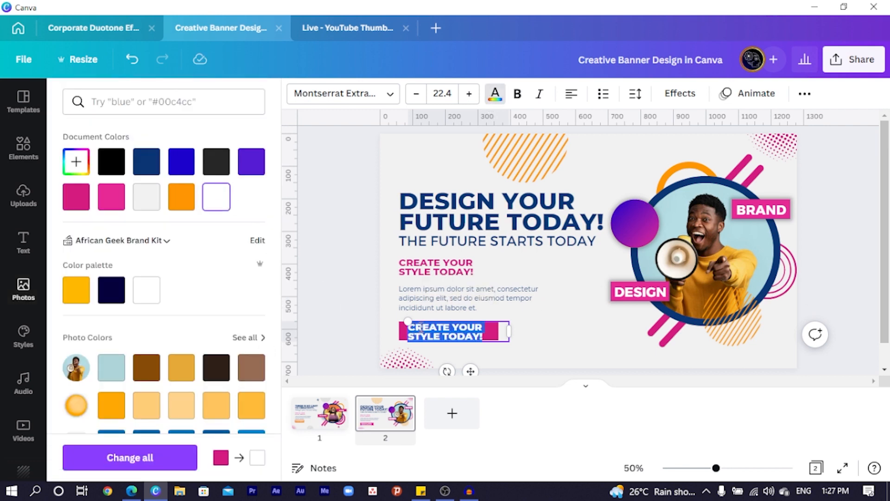
type("JOIN NOW")
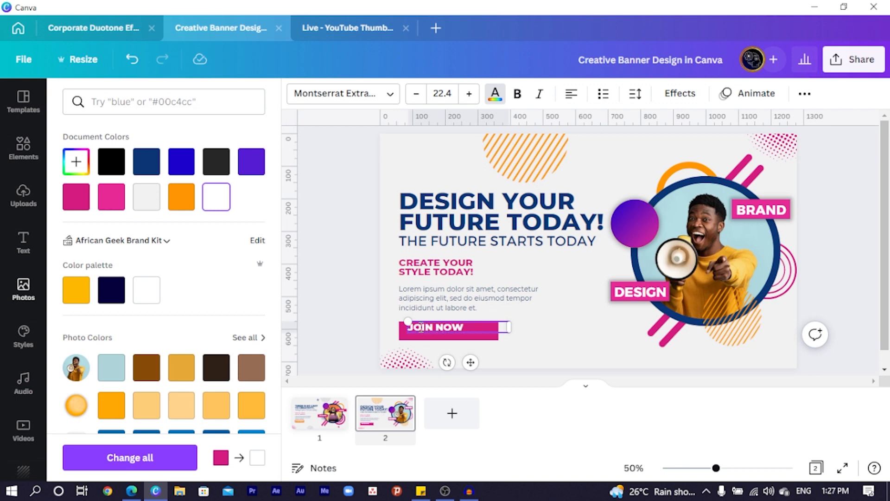
left_click_drag(515, 326, 464, 331)
left_click_drag(463, 332, 458, 371)
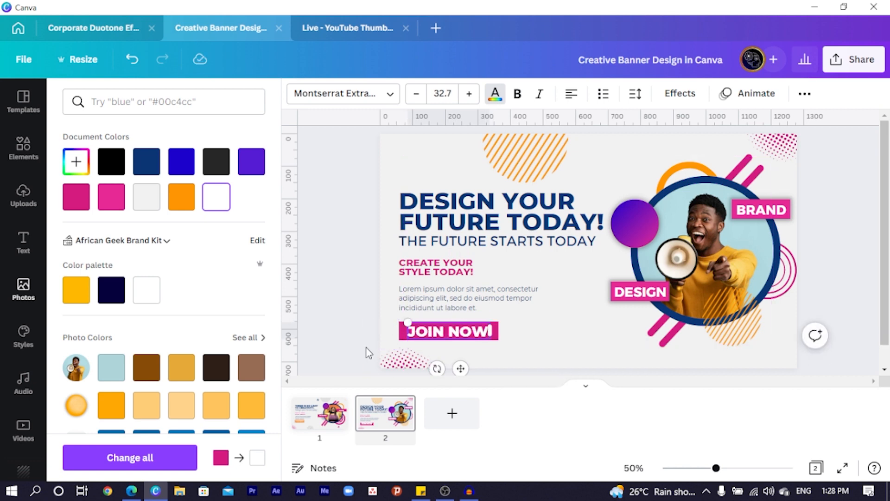
left_click(366, 348)
left_click(436, 333)
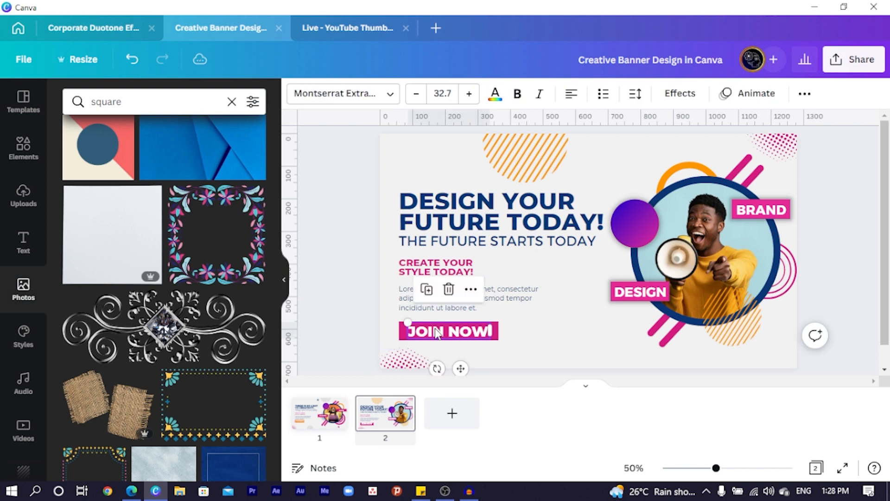
left_click(532, 351)
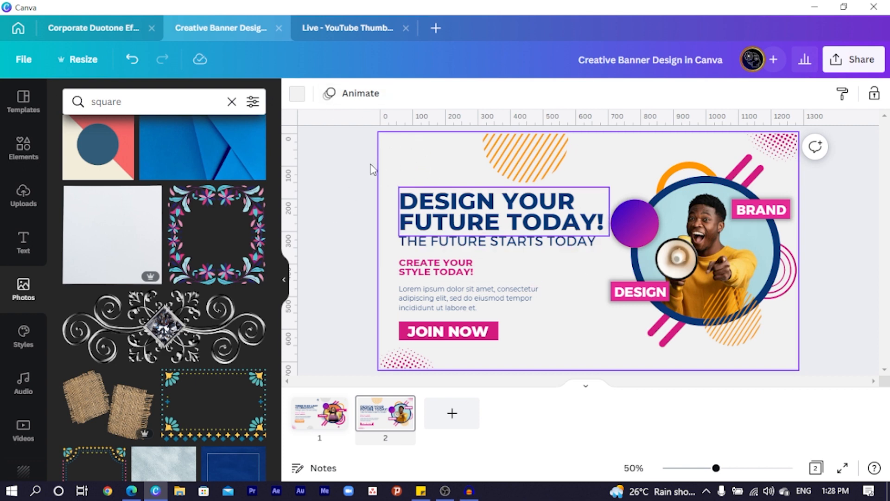
Step: Set the page 2 background to a custom light gray, #EDEDED
left_click(297, 94)
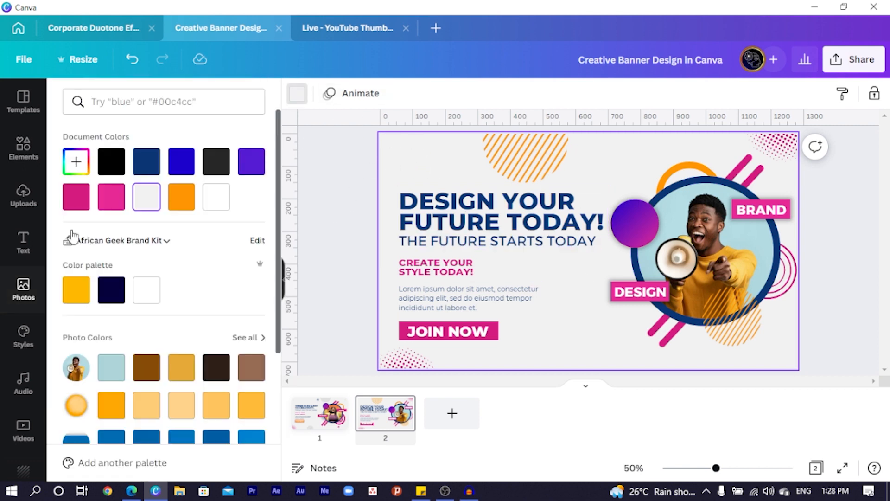
left_click(81, 170)
left_click(77, 196)
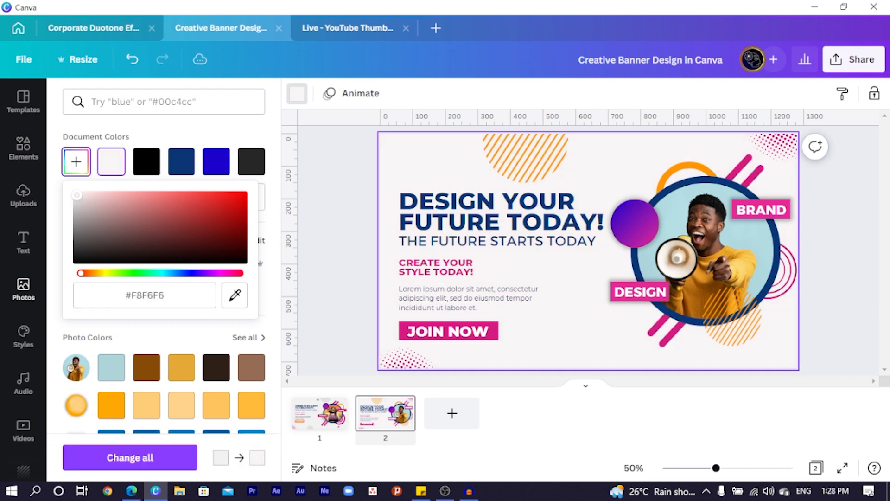
left_click_drag(68, 195, 62, 197)
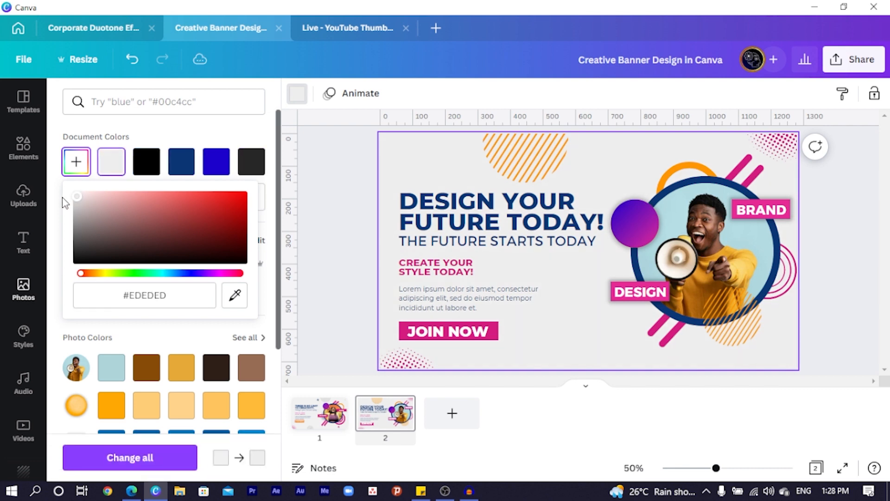